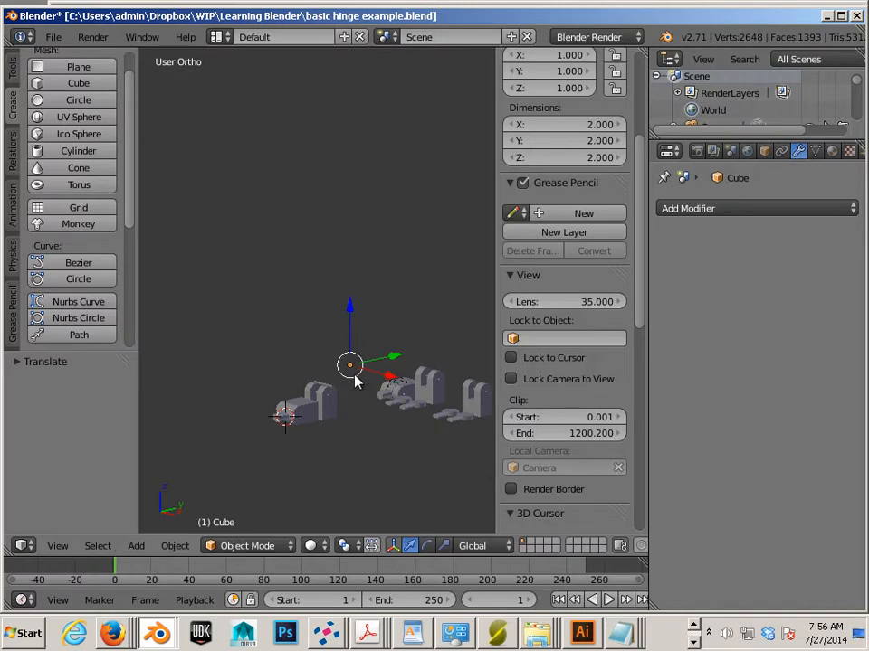
# - Scale the new cube uniformly to about 41 units per side
pyautogui.press('s')
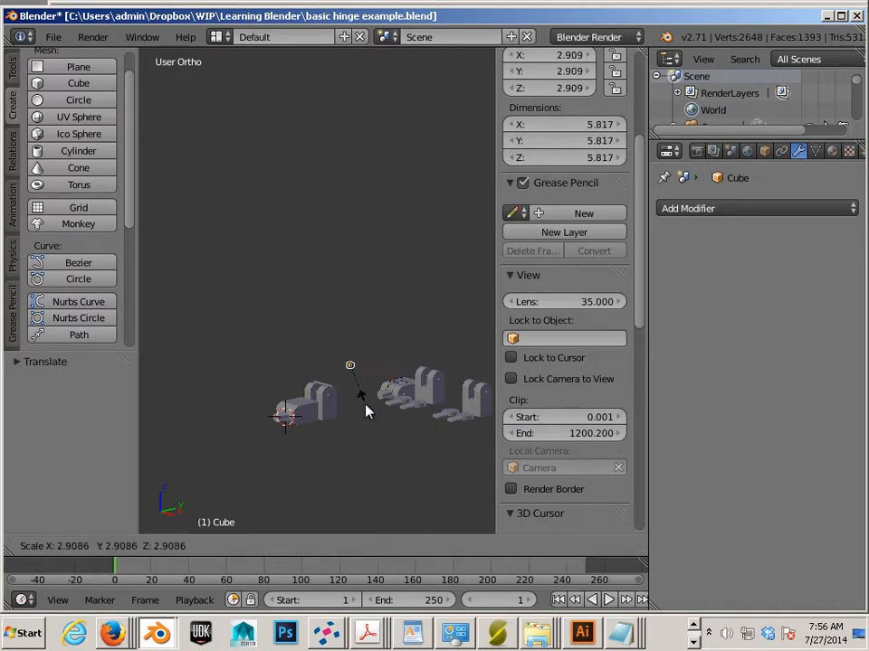
pyautogui.click(143, 516)
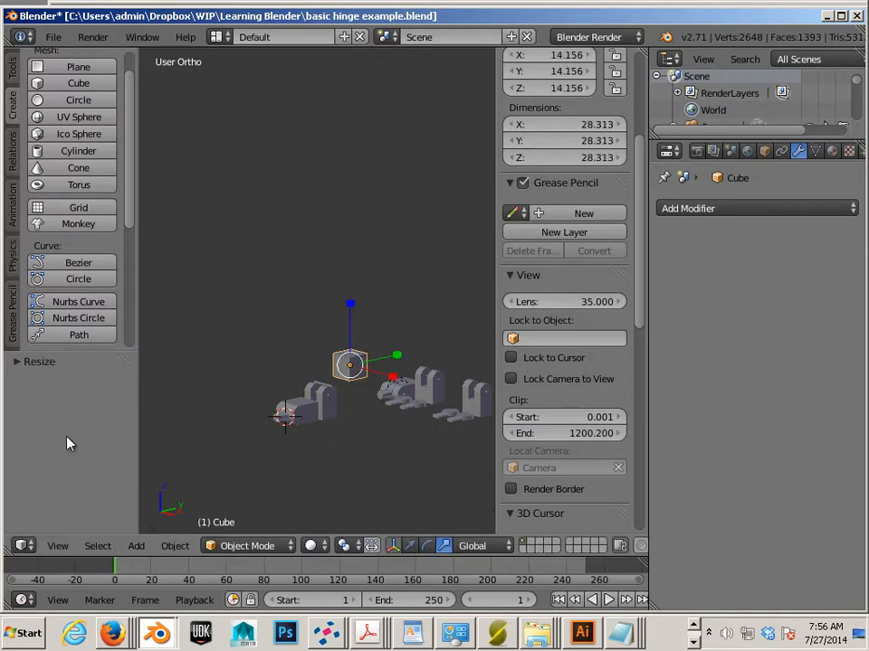
pyautogui.press('s')
pyautogui.click(356, 388)
# - Extrude the cube's two opposite Y-facing end faces with practically no offset, and return to Object Mode
pyautogui.scroll(5, 340, 416)
pyautogui.moveTo(339, 416); pyautogui.dragTo(209, 297, button='middle')
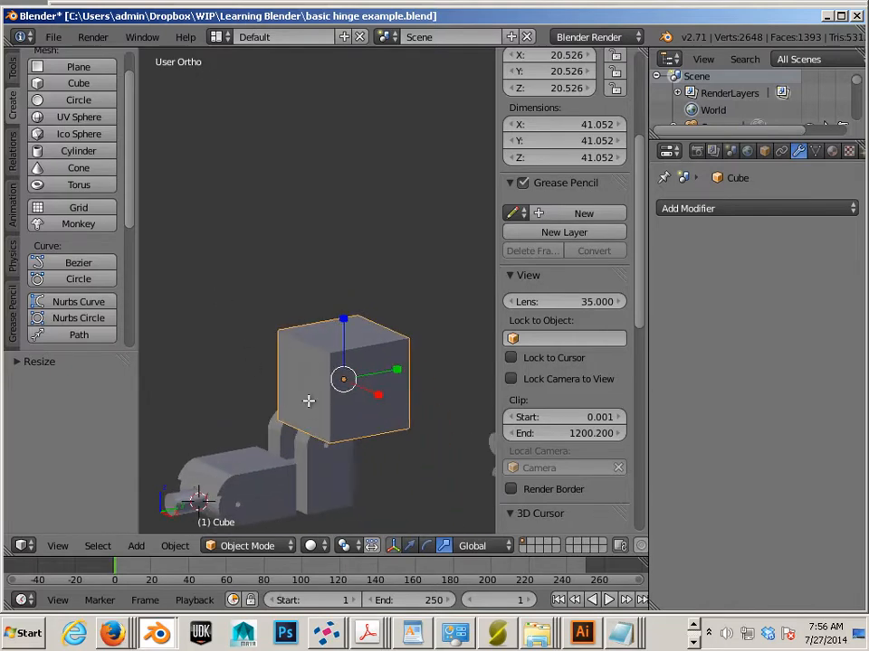
pyautogui.press('Tab')
pyautogui.rightClick(308, 399)
pyautogui.moveTo(301, 448); pyautogui.dragTo(381, 460, button='middle')
pyautogui.keyDown('shift'); pyautogui.rightClick(350, 414); pyautogui.keyUp('shift')
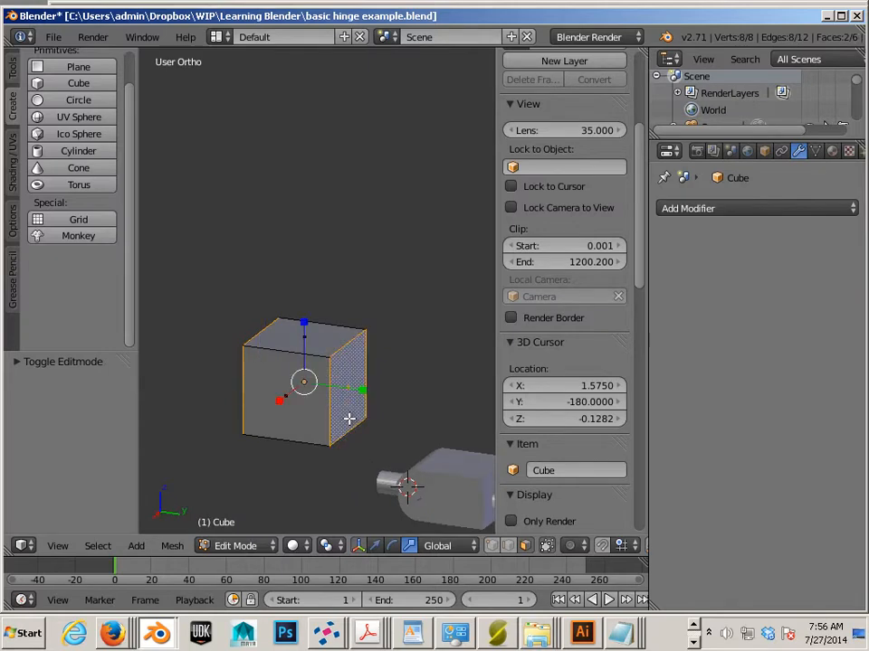
pyautogui.press('e')
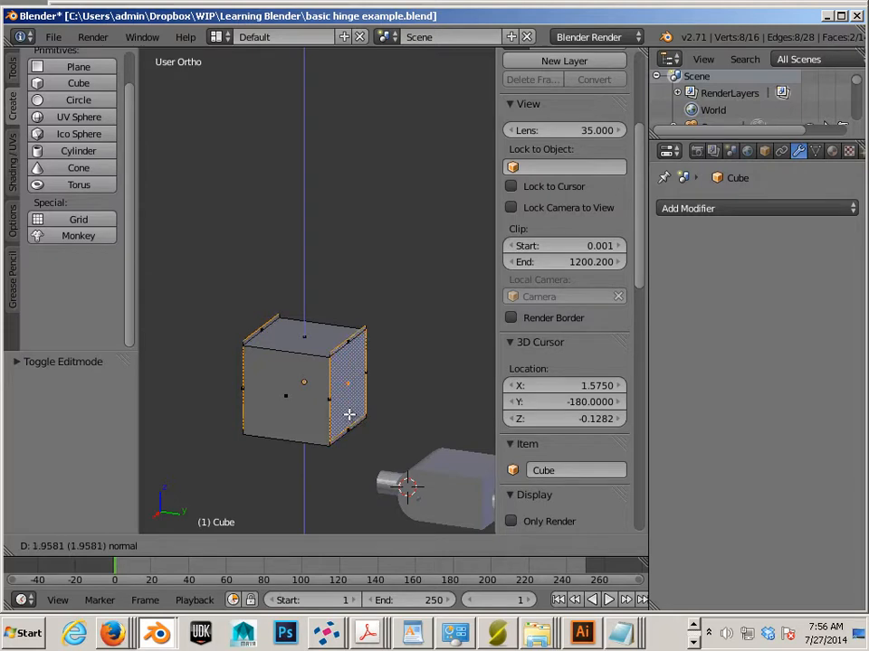
pyautogui.click(351, 421)
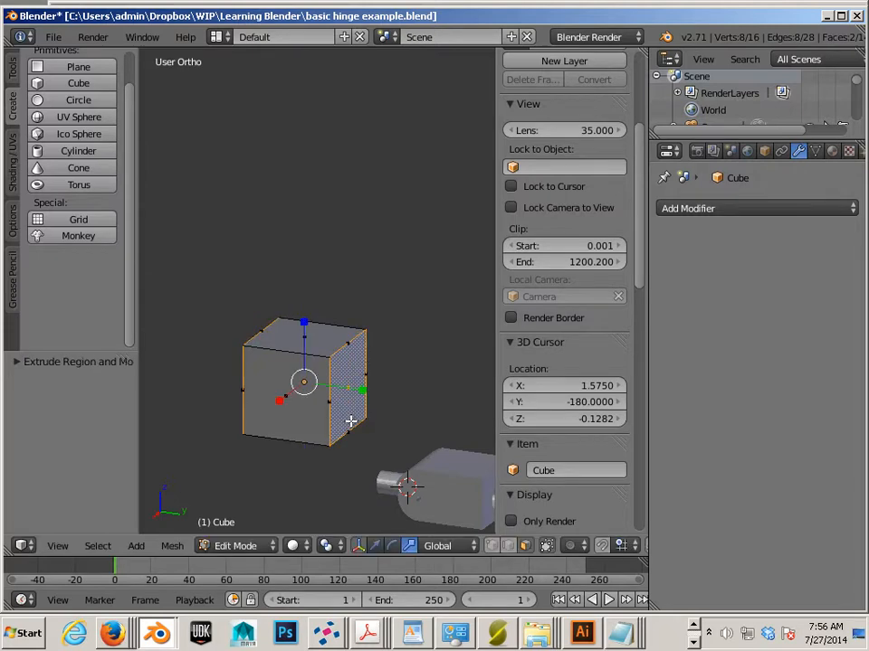
pyautogui.press('Tab')
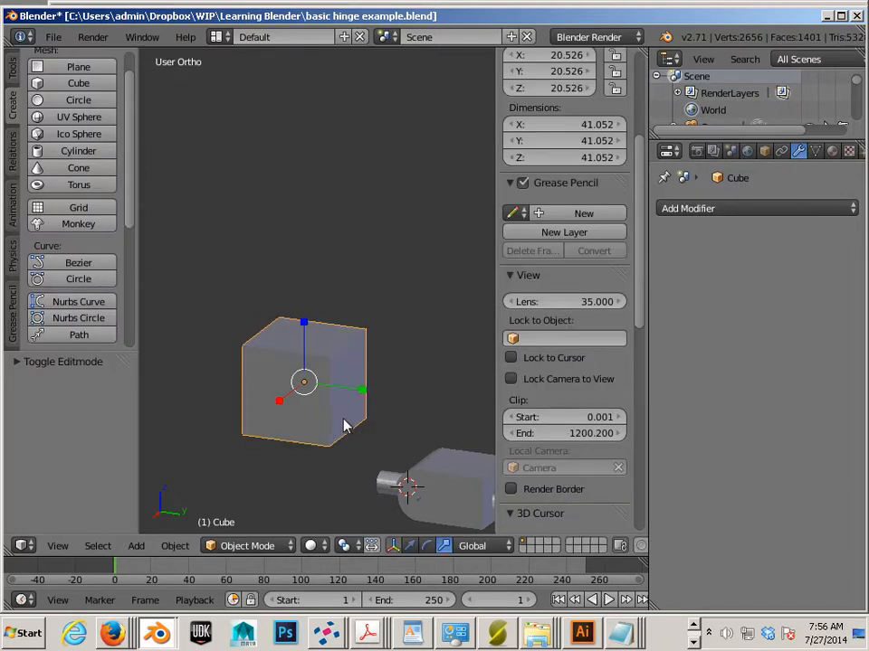
# - Add a Multiresolution modifier to the cube and subdivide it three times with Catmull-Clark
pyautogui.click(699, 210)
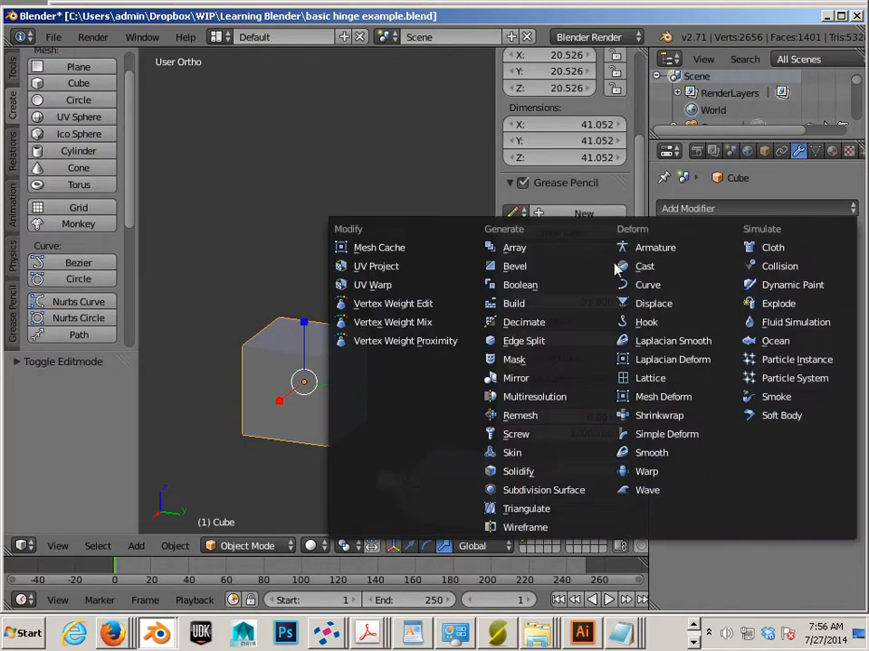
pyautogui.click(534, 396)
pyautogui.click(802, 308)
pyautogui.click(803, 307)
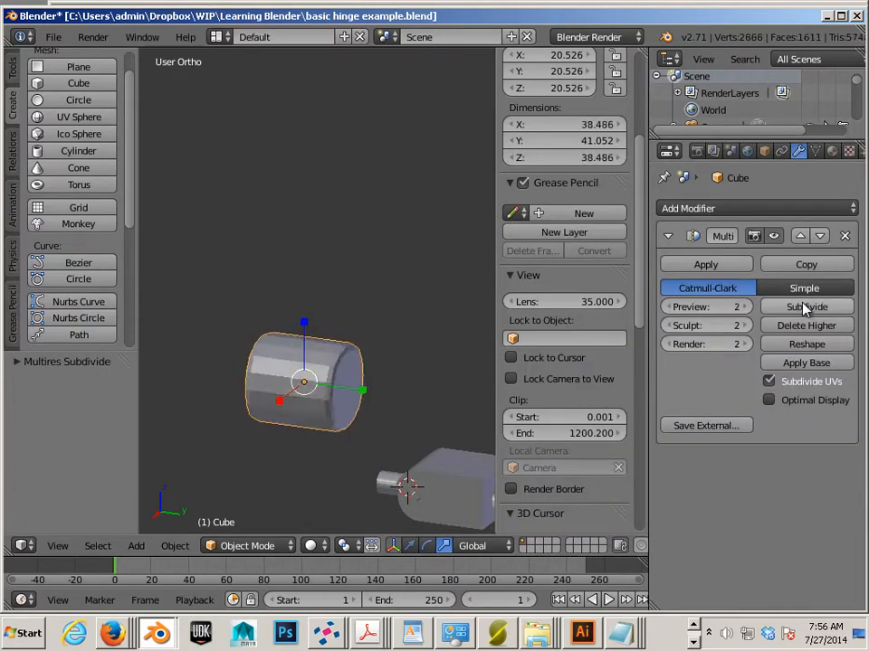
pyautogui.click(804, 307)
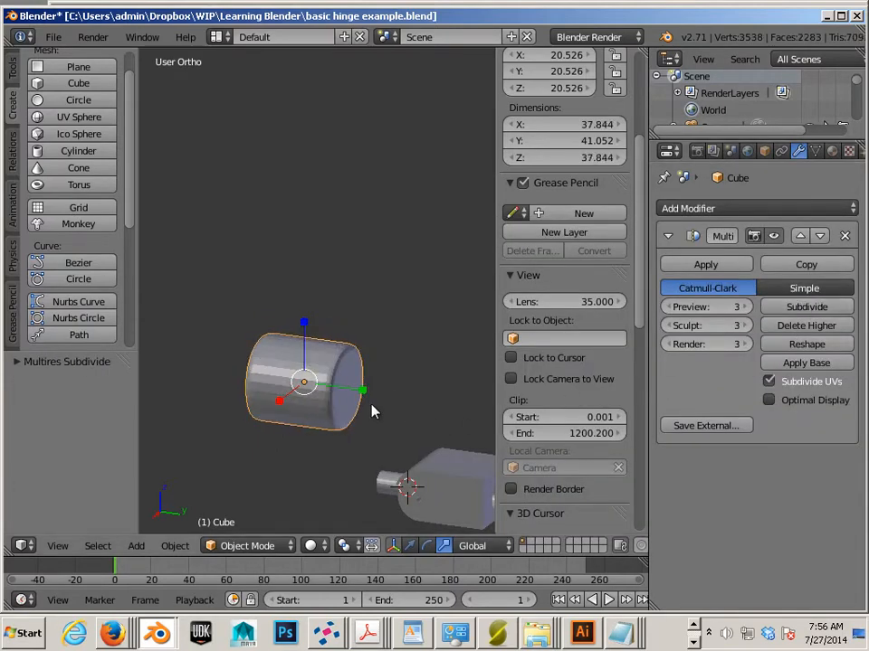
# - Stretch the rounded cube along the Y axis to about 128 units long and deselect it
pyautogui.press('s')
pyautogui.press('y')
pyautogui.click(485, 418)
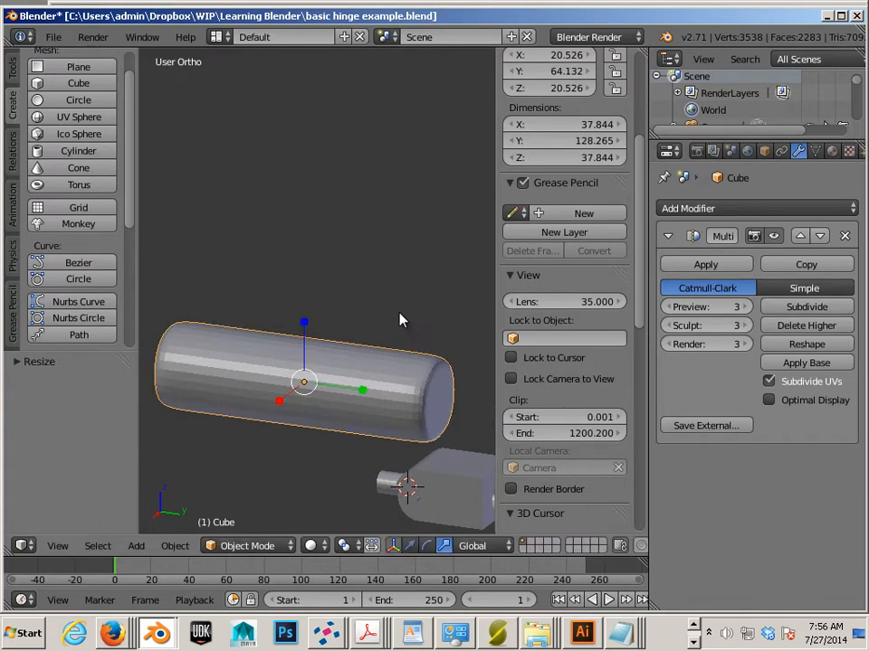
pyautogui.press('a')
# - Set the rounded bar's origin to its geometry and snap the 3D cursor to the bar
pyautogui.scroll(-2, 429, 347)
pyautogui.moveTo(416, 297); pyautogui.dragTo(242, 326, button='middle')
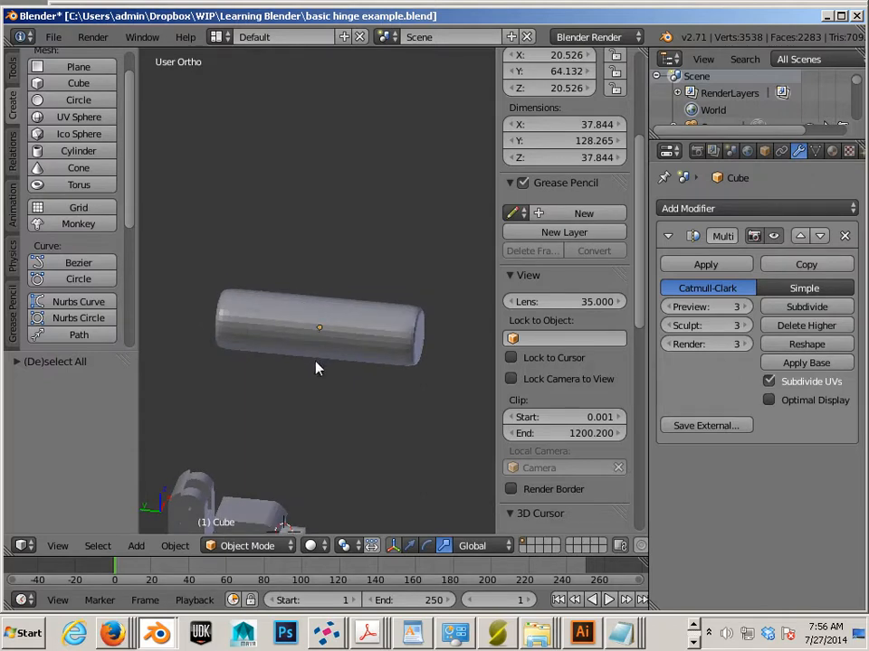
pyautogui.moveTo(316, 363)
pyautogui.mouseDown(button='middle')
pyautogui.moveTo(322, 349)
pyautogui.moveTo(304, 366)
pyautogui.moveTo(304, 355)
pyautogui.mouseUp(button='middle')
pyautogui.scroll(1, 321, 350)
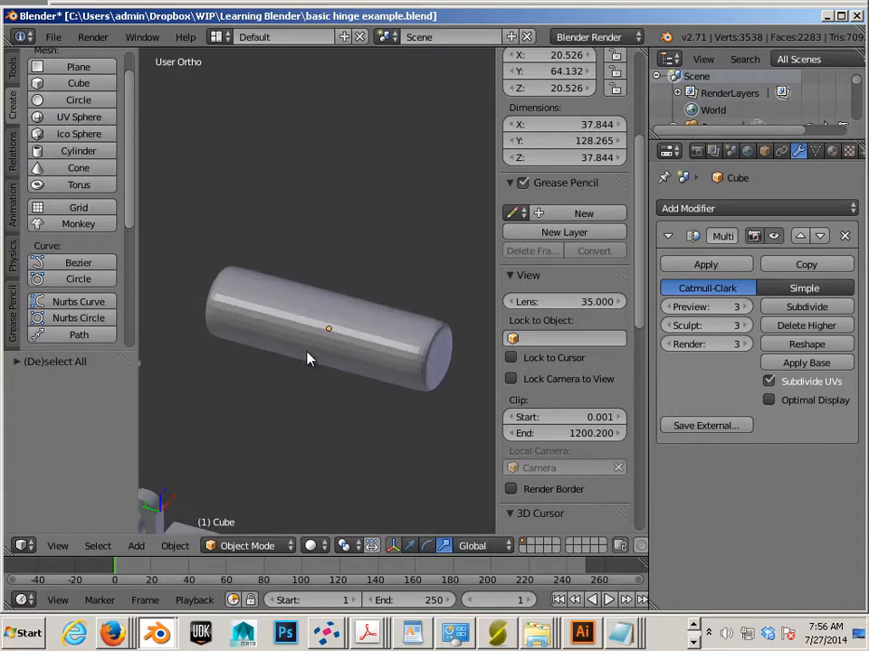
pyautogui.rightClick(307, 359)
pyautogui.click(174, 546)
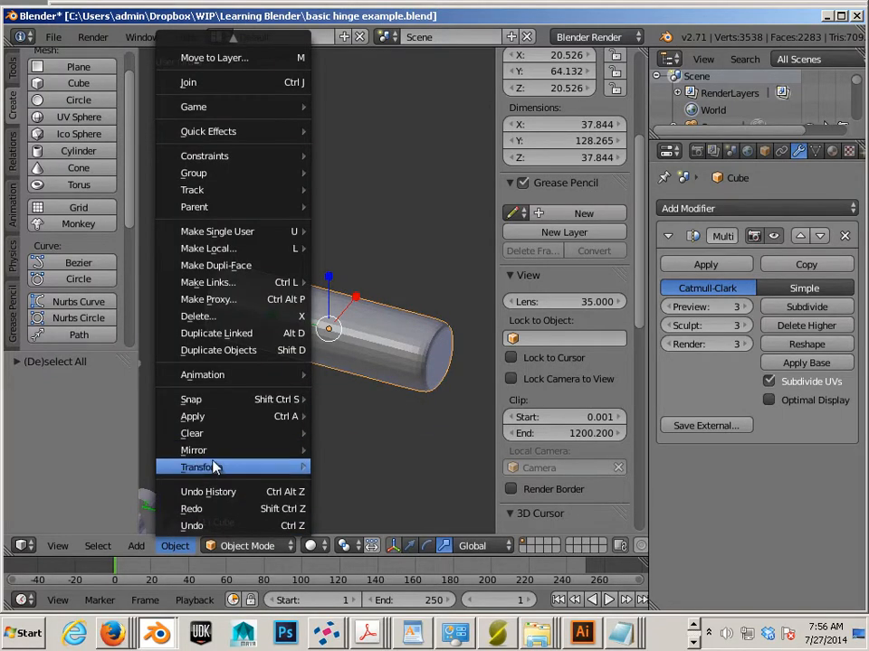
pyautogui.moveTo(215, 467)
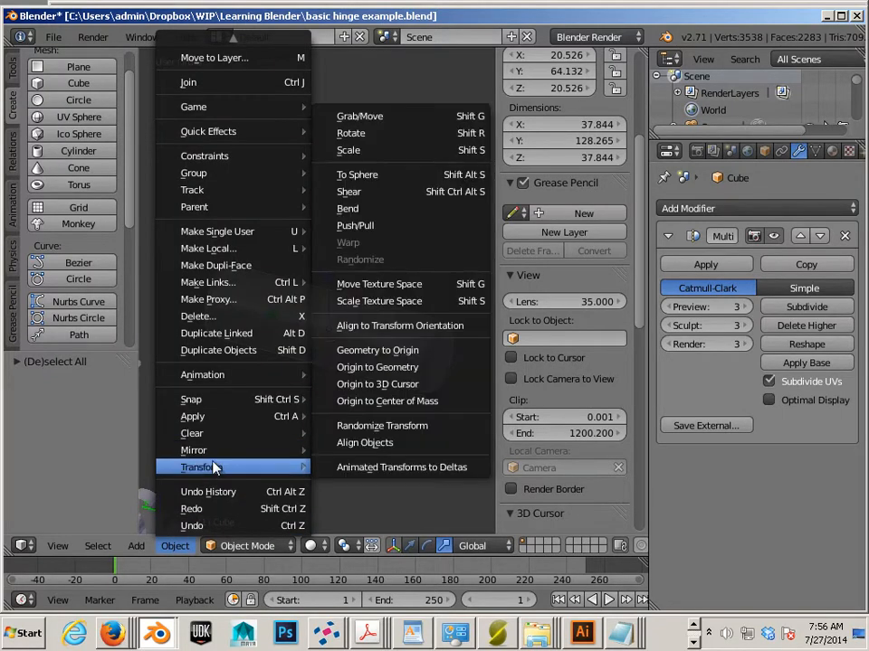
pyautogui.click(374, 368)
pyautogui.click(174, 545)
pyautogui.moveTo(258, 401)
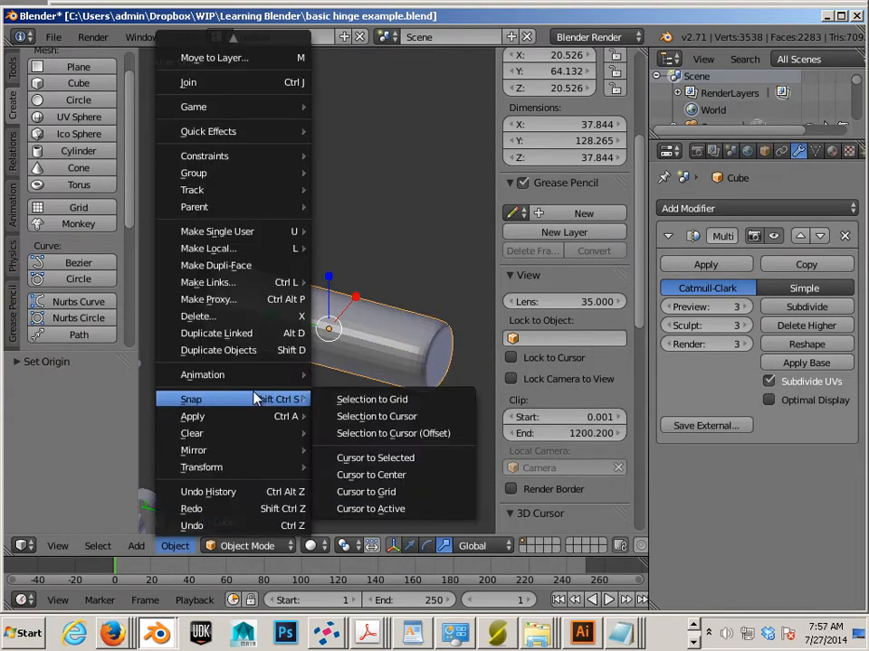
pyautogui.click(374, 458)
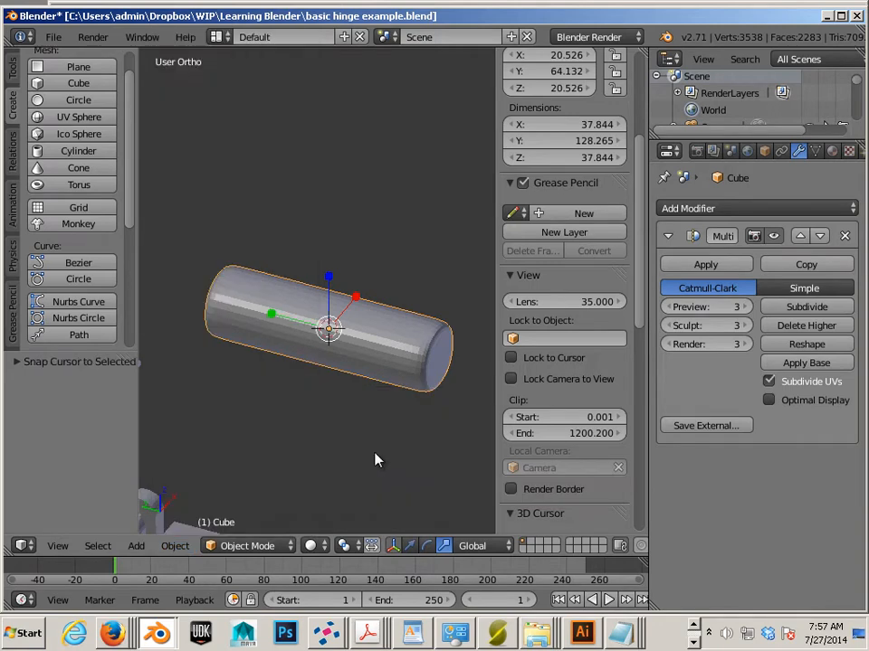
# - Add a cylinder at the 3D cursor in the bar's centre and scale it uniformly to about 35.7 units
pyautogui.moveTo(374, 459); pyautogui.dragTo(334, 457, button='middle')
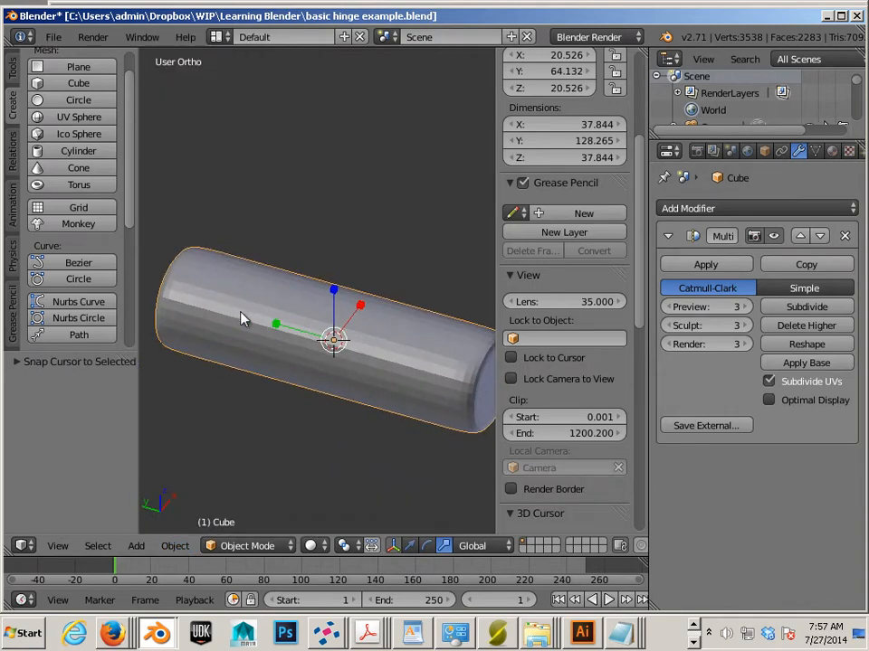
pyautogui.click(40, 154)
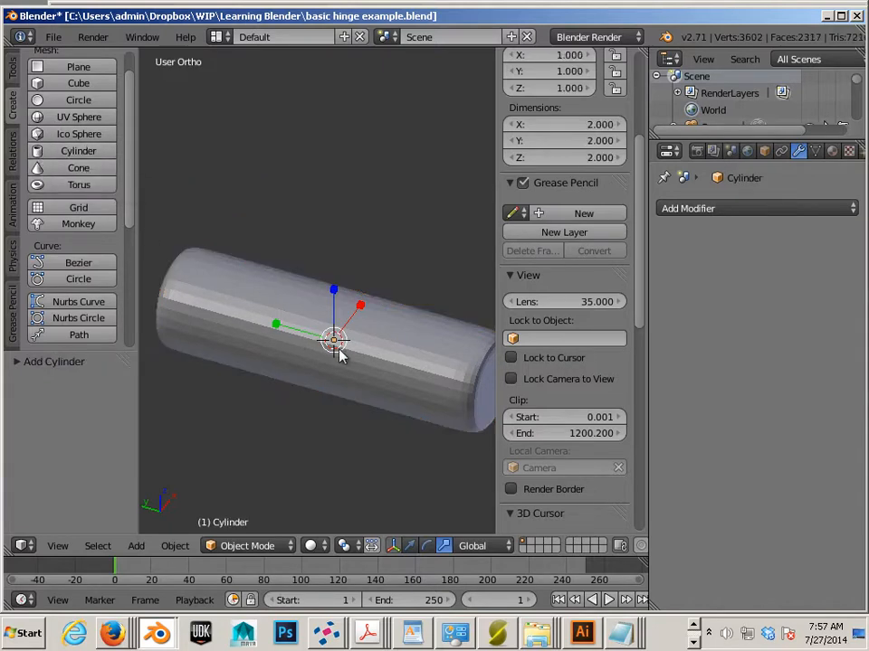
pyautogui.press('s')
pyautogui.click(422, 390)
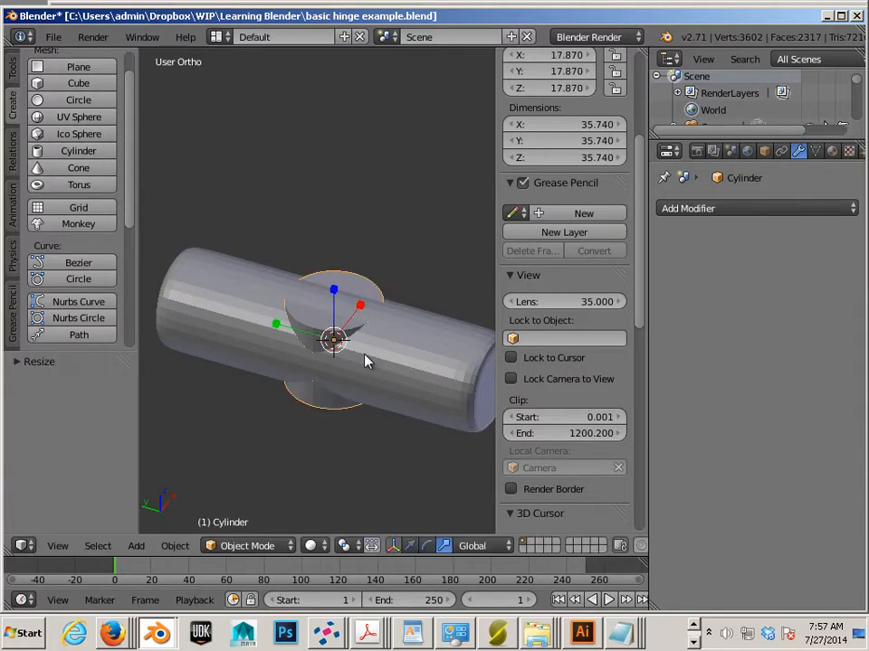
# - Rotate the cylinder about the Y axis, setting its Y rotation to 90°
pyautogui.press('e')
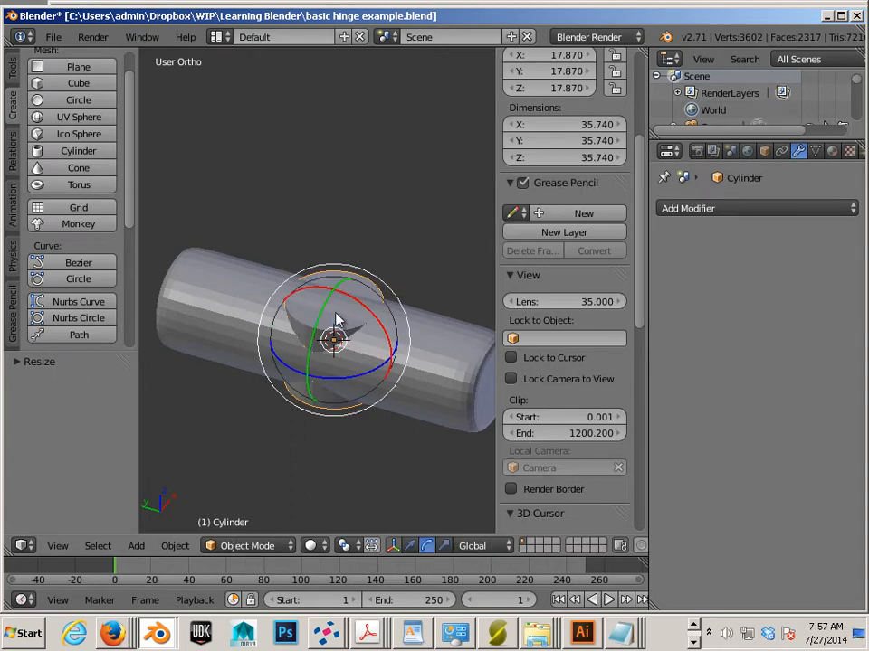
pyautogui.moveTo(320, 316); pyautogui.dragTo(313, 355)
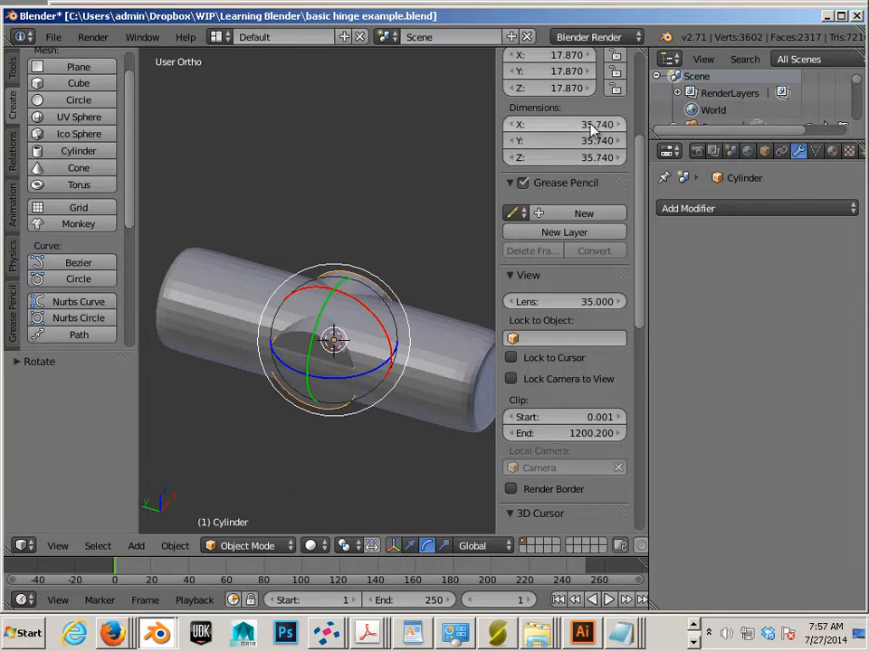
pyautogui.scroll(6, 590, 129)
pyautogui.click(547, 186)
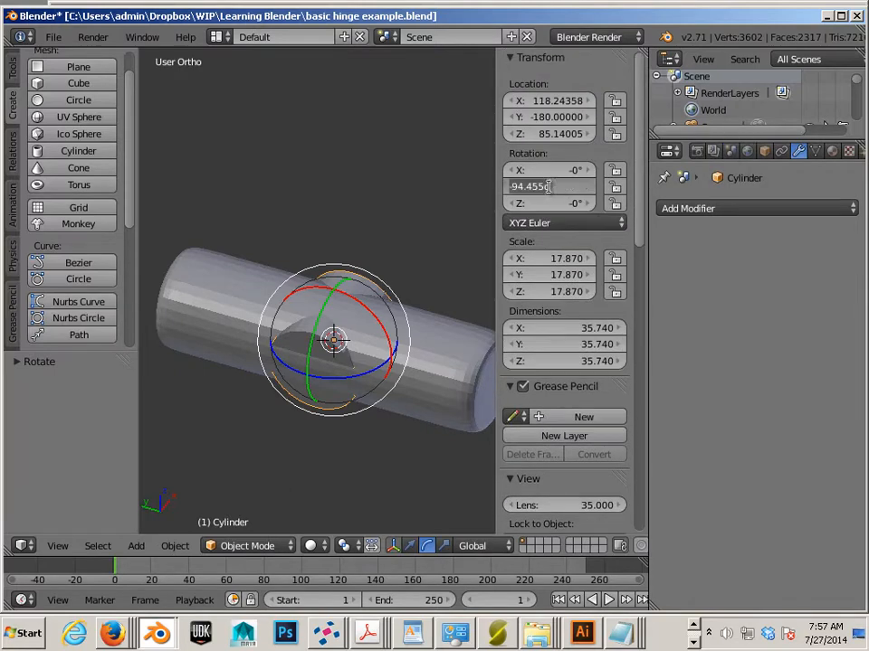
pyautogui.write('90')
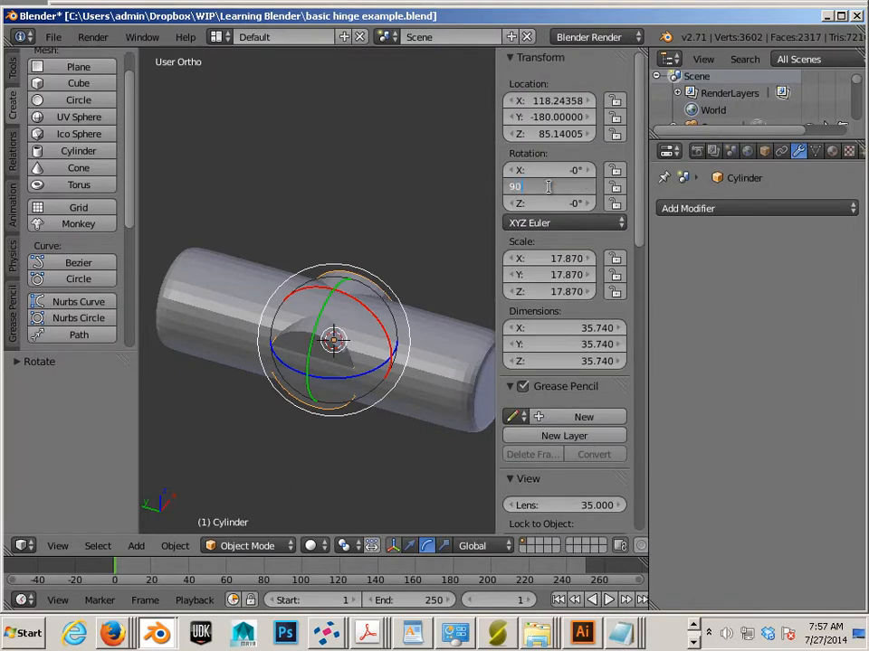
pyautogui.press('Return')
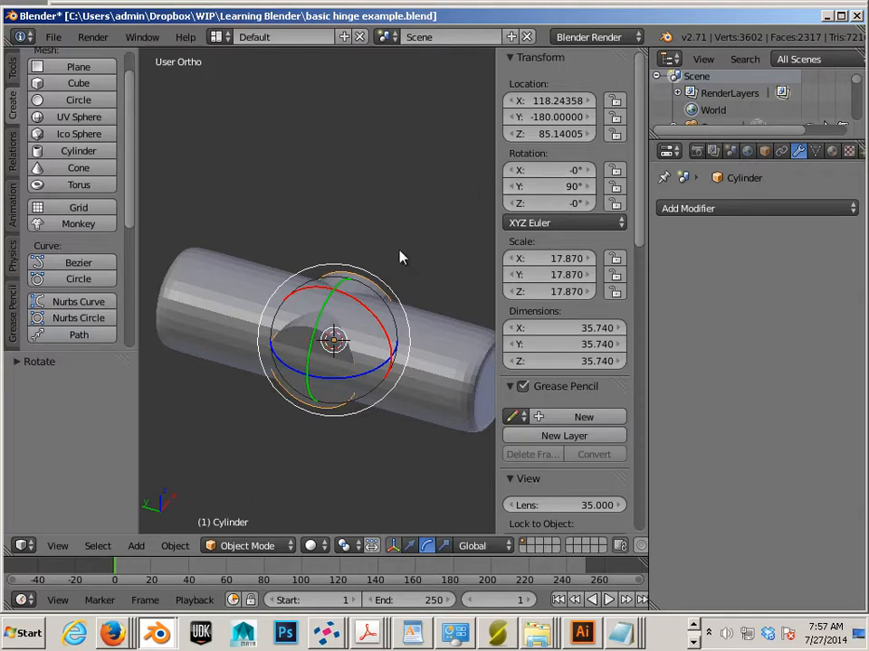
# - Select the cylinder and flatten it by setting its Z scale to 10
pyautogui.press('a')
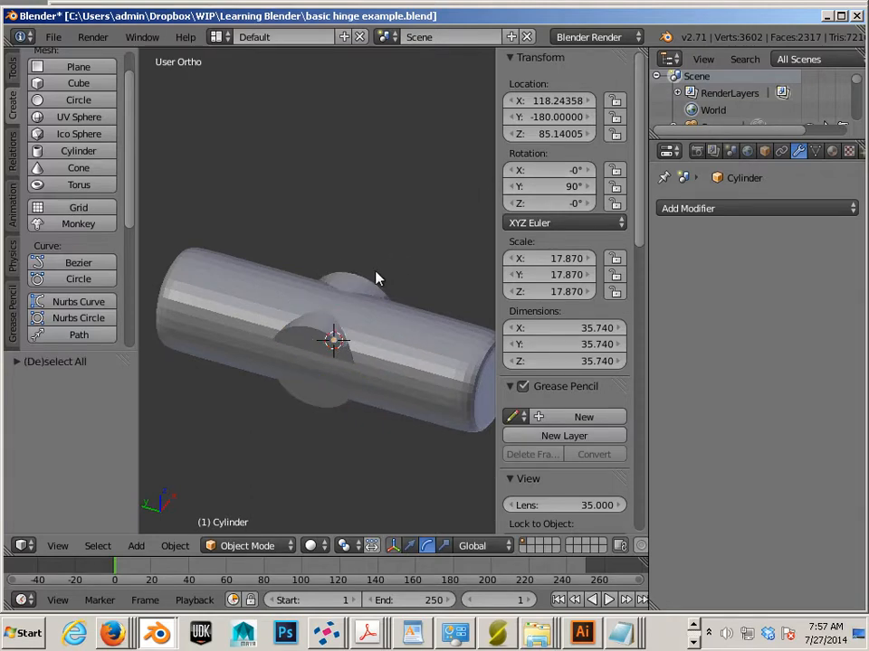
pyautogui.rightClick(376, 279)
pyautogui.press('r')
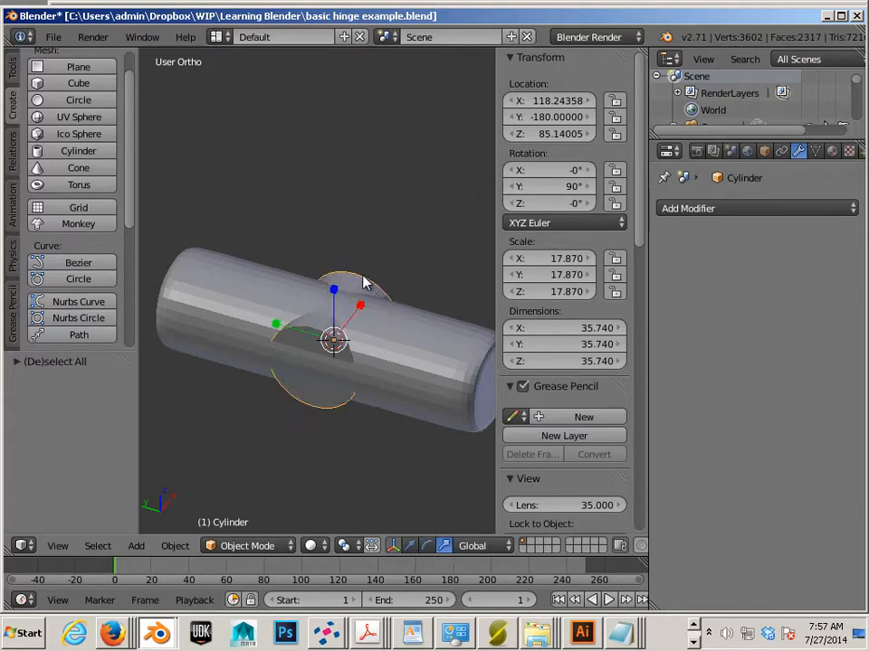
pyautogui.keyDown('alt'); pyautogui.moveTo(406, 308); pyautogui.dragTo(346, 331); pyautogui.keyUp('alt')
pyautogui.moveTo(409, 313); pyautogui.dragTo(378, 324)
pyautogui.click(564, 292)
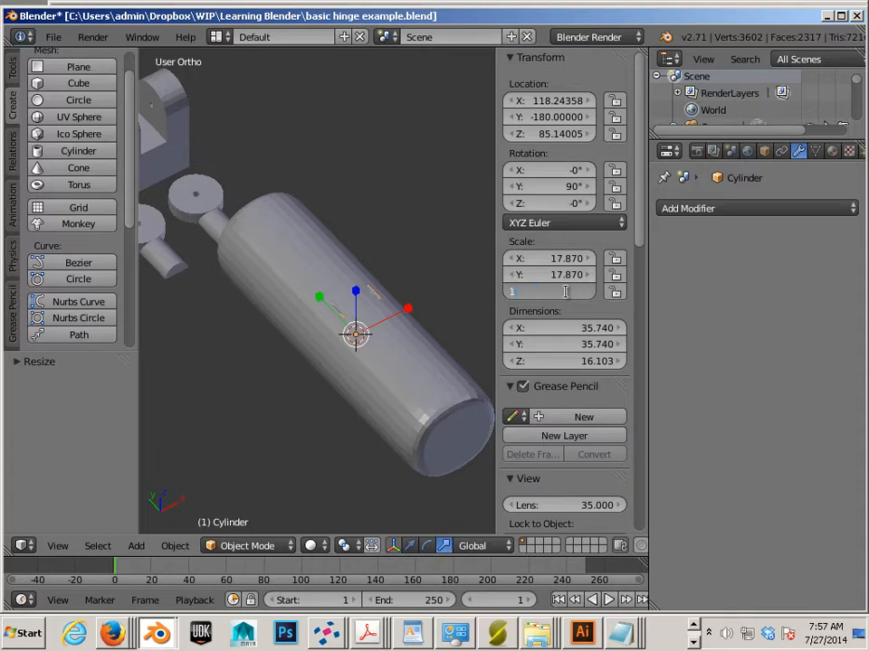
pyautogui.write('10')
pyautogui.press('Return')
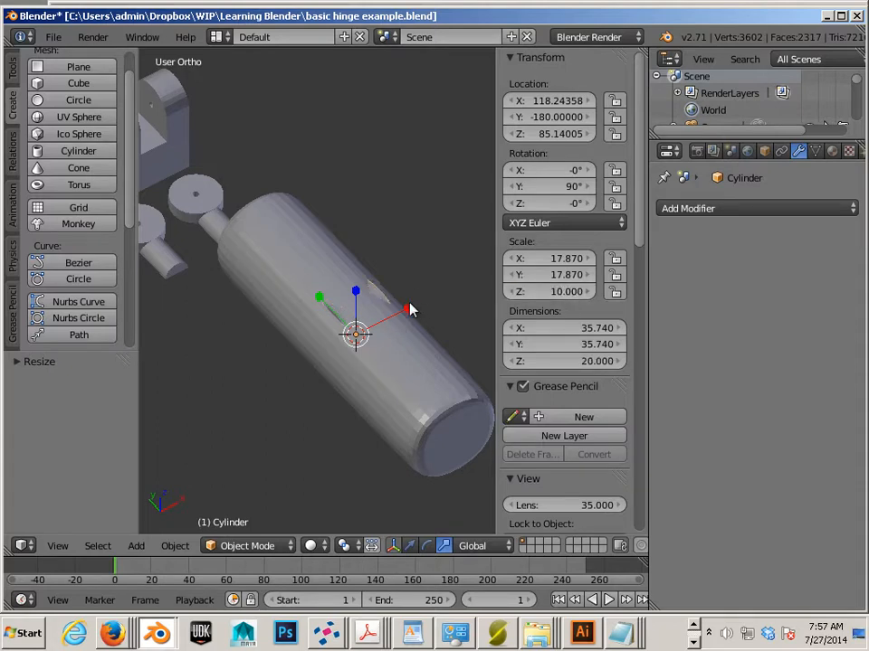
# - Thin the cylinder along global X to about 12.3 units, checking it against the bar in a top wireframe view
pyautogui.moveTo(410, 307); pyautogui.dragTo(389, 321)
pyautogui.press('KP_7')
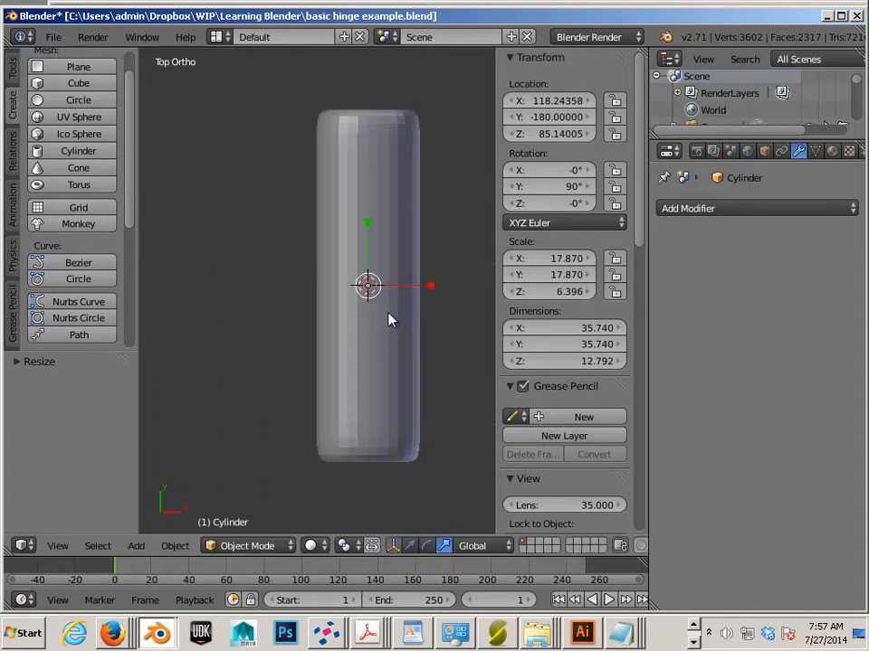
pyautogui.press('z')
pyautogui.keyDown('shift'); pyautogui.moveTo(390, 320); pyautogui.dragTo(341, 378, button='middle'); pyautogui.keyUp('shift')
pyautogui.scroll(2, 341, 378)
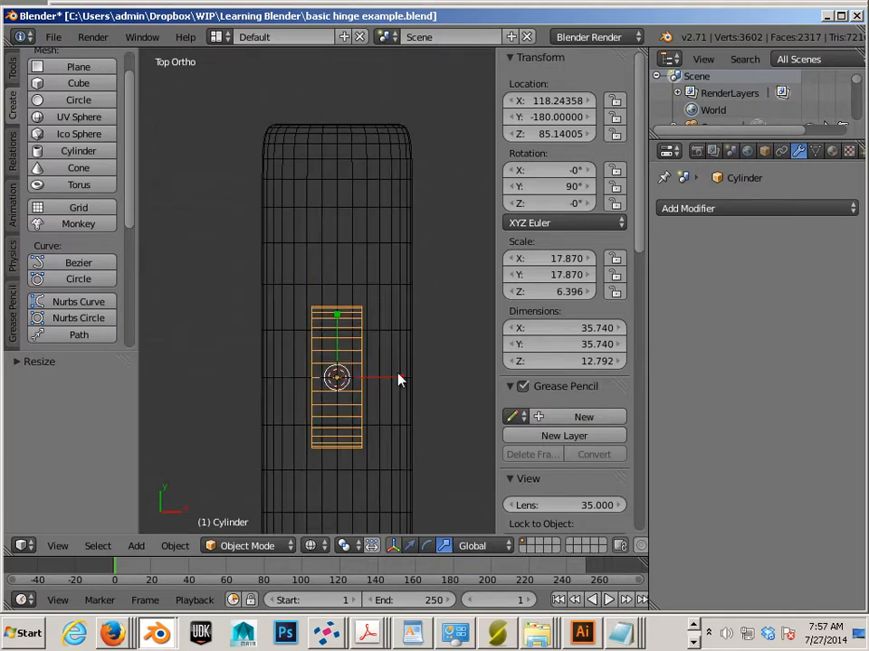
pyautogui.press('s')
pyautogui.press('x')
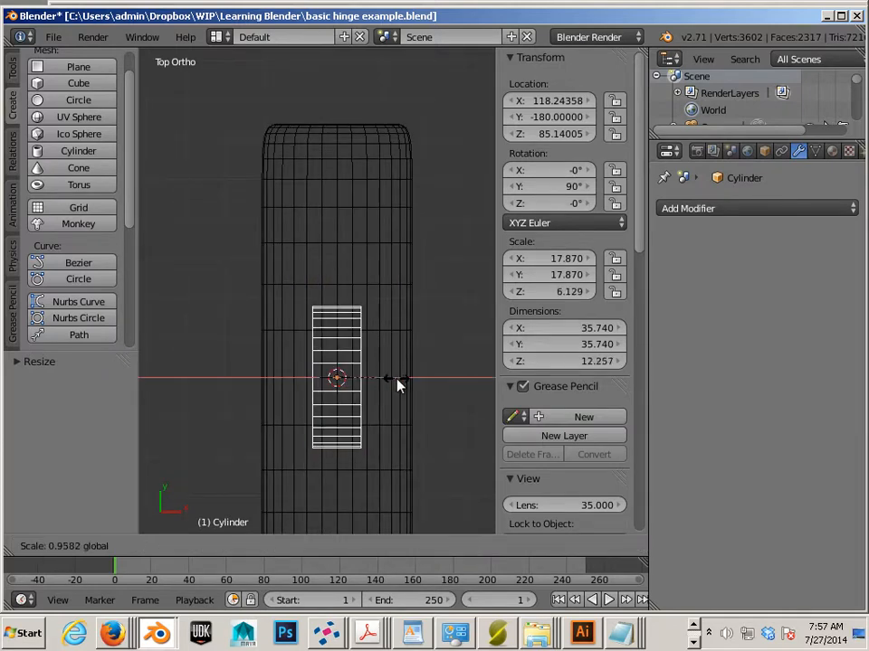
pyautogui.click(396, 383)
# - Duplicate the thin cylinder in place, leaving the copy at the original's position
pyautogui.rightClick(401, 237)
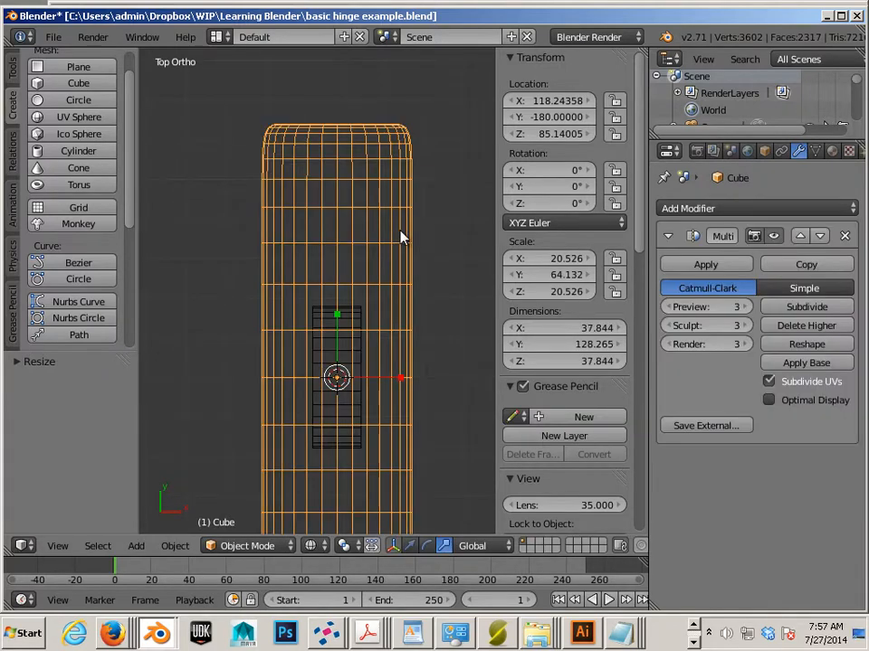
pyautogui.rightClick(362, 353)
pyautogui.press('w')
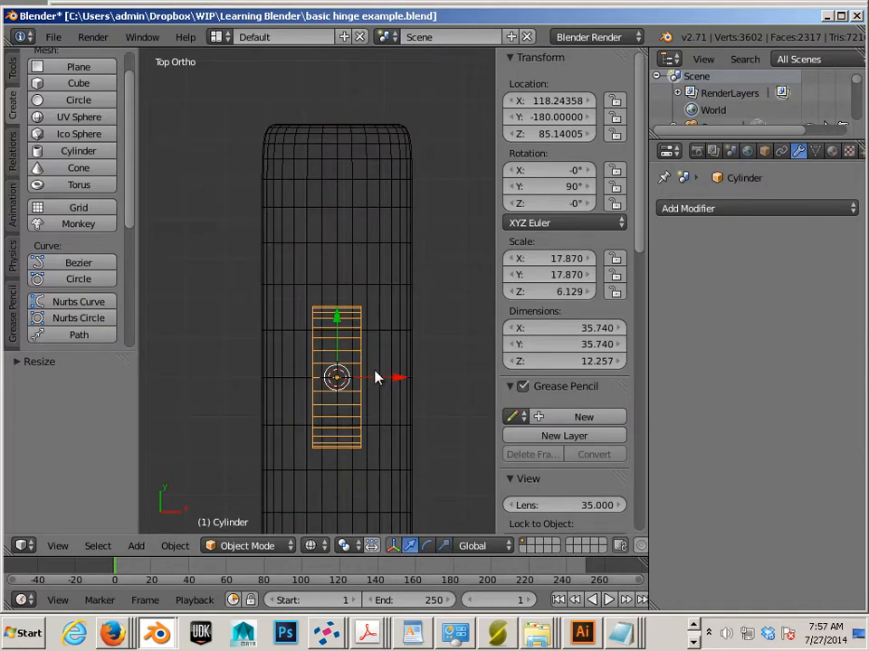
pyautogui.hotkey('shift', 'd')
pyautogui.rightClick(397, 382)
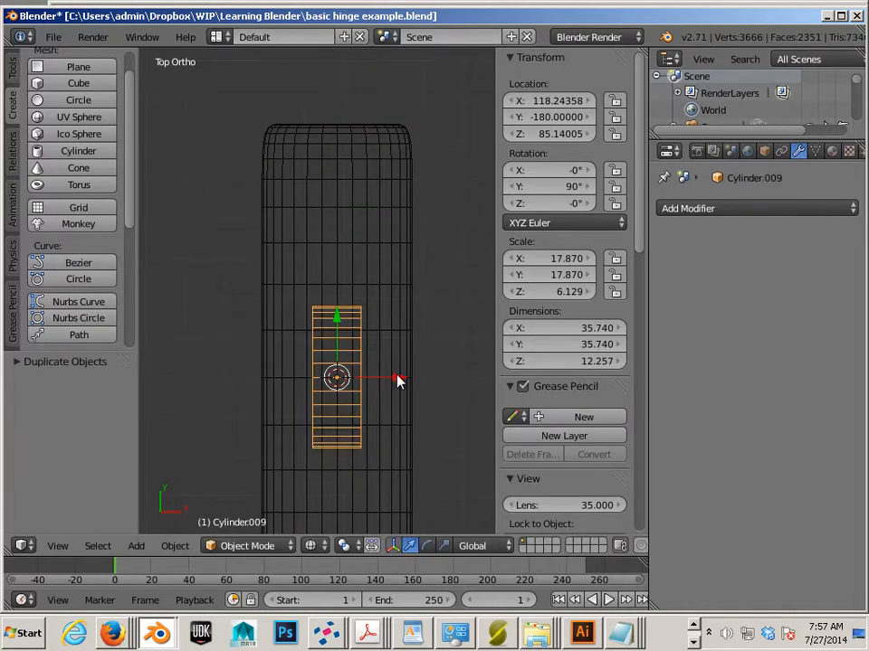
# - Move the duplicated disc about 13.3 units along negative X, placing it beside the original at about X 104.9
pyautogui.press('g')
pyautogui.press('x')
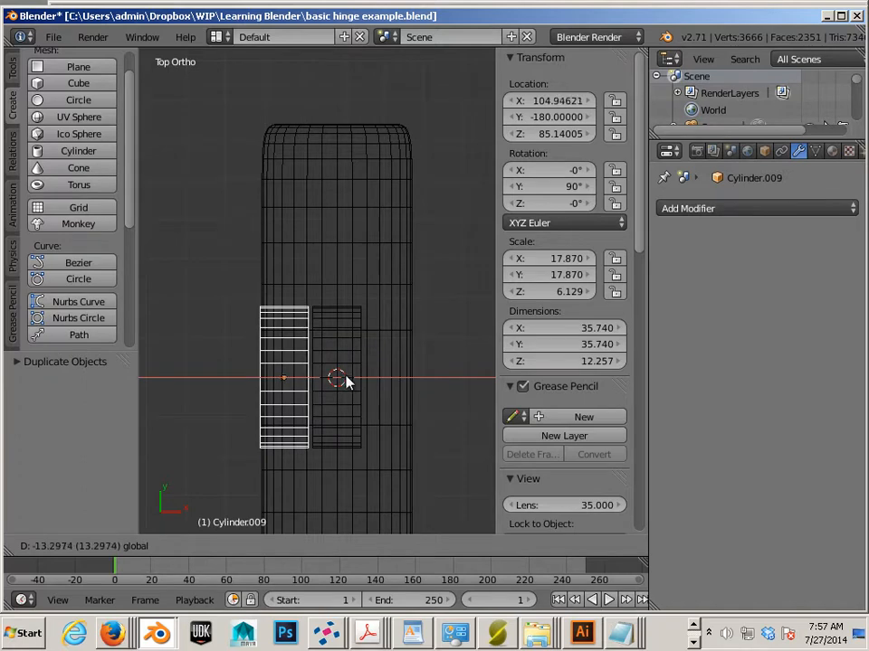
pyautogui.click(346, 382)
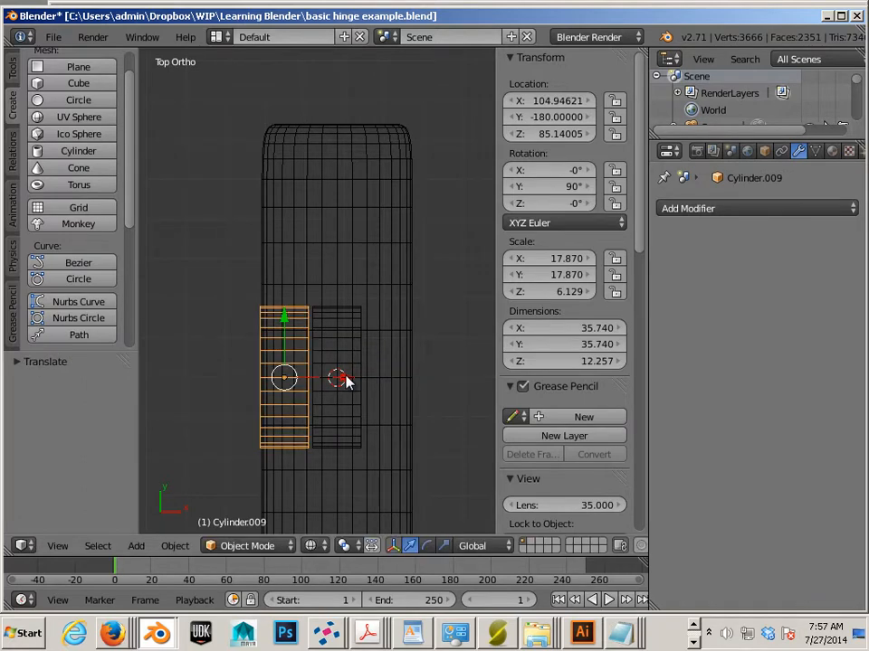
# - Duplicate the shifted disc and move the copy along X to the other side of the middle disc, at about X 132.2
pyautogui.hotkey('shift', 'd')
pyautogui.rightClick(347, 380)
pyautogui.press('g')
pyautogui.press('x')
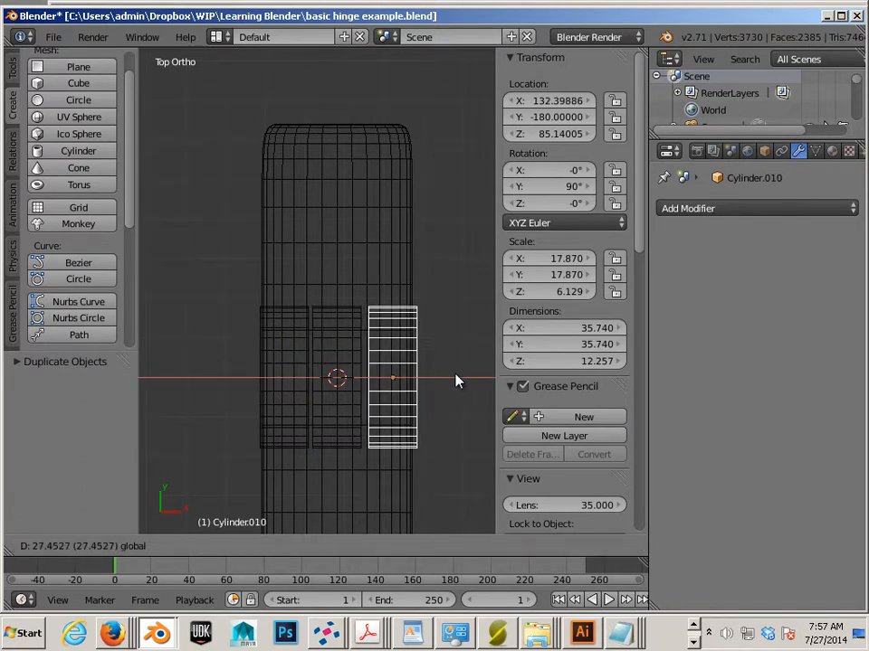
pyautogui.click(456, 382)
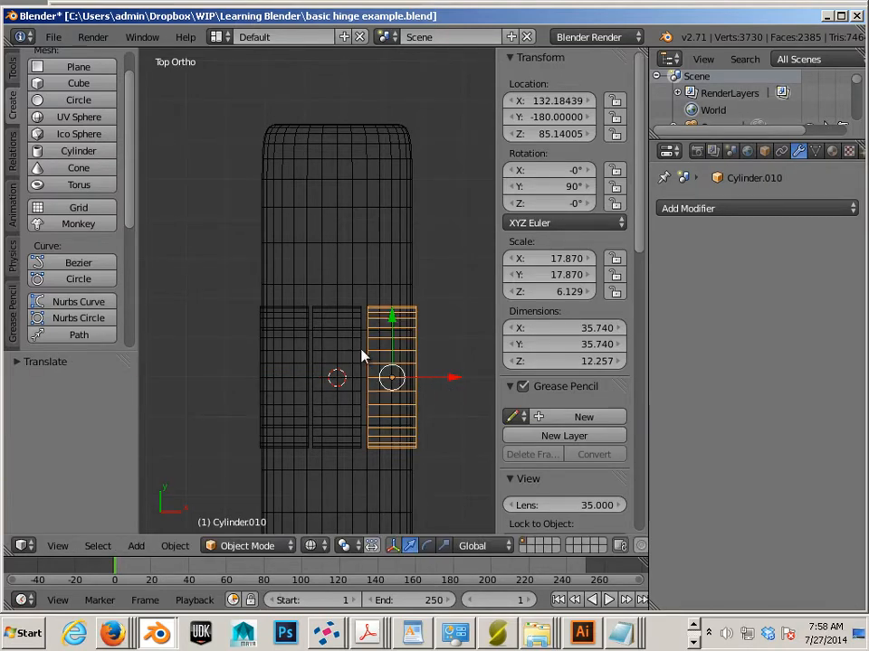
# - Select the outer disc on the negative X side and nudge it outward to about X 104.7
pyautogui.rightClick(361, 356)
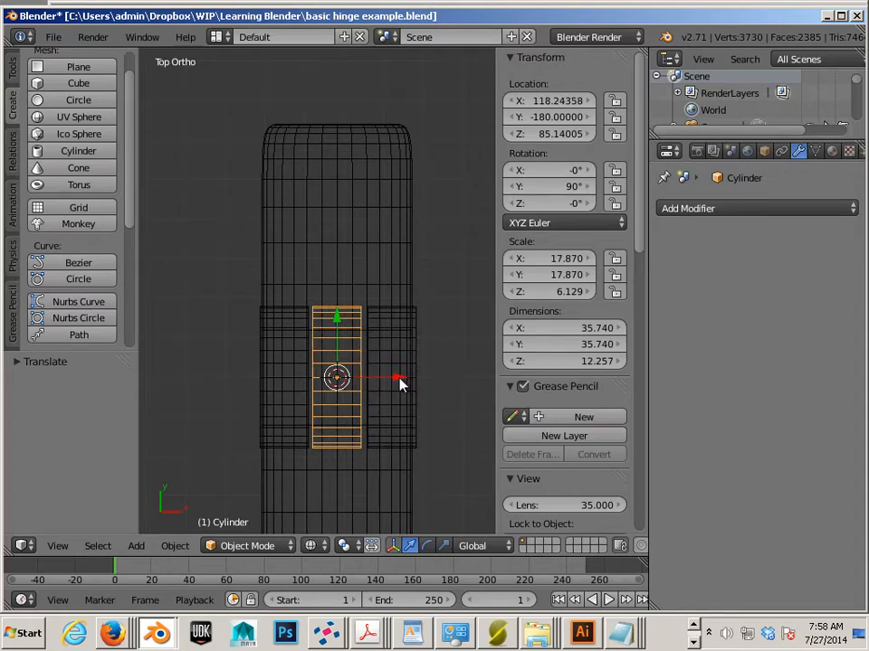
pyautogui.rightClick(300, 367)
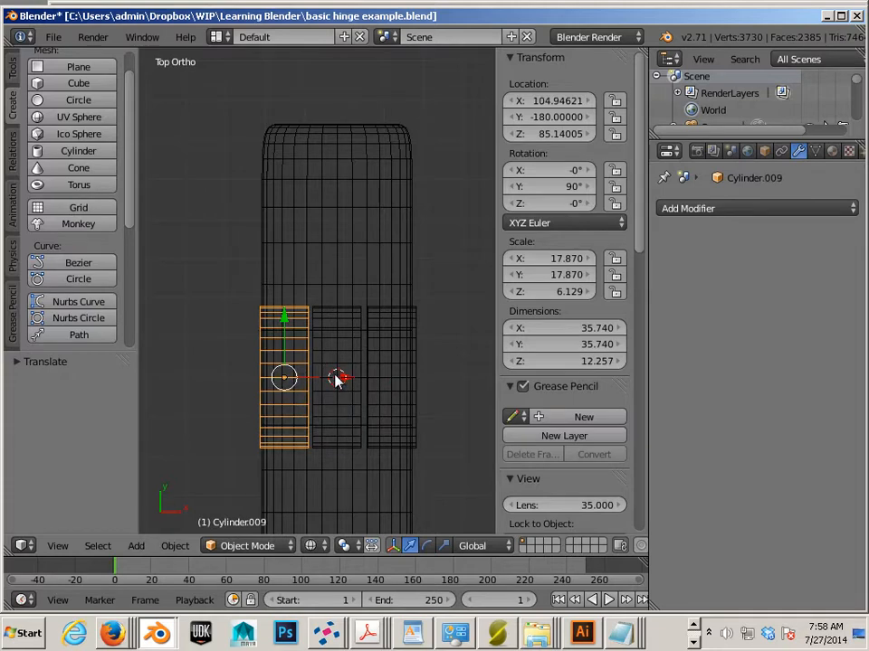
pyautogui.moveTo(335, 379); pyautogui.dragTo(335, 381)
pyautogui.click(334, 381)
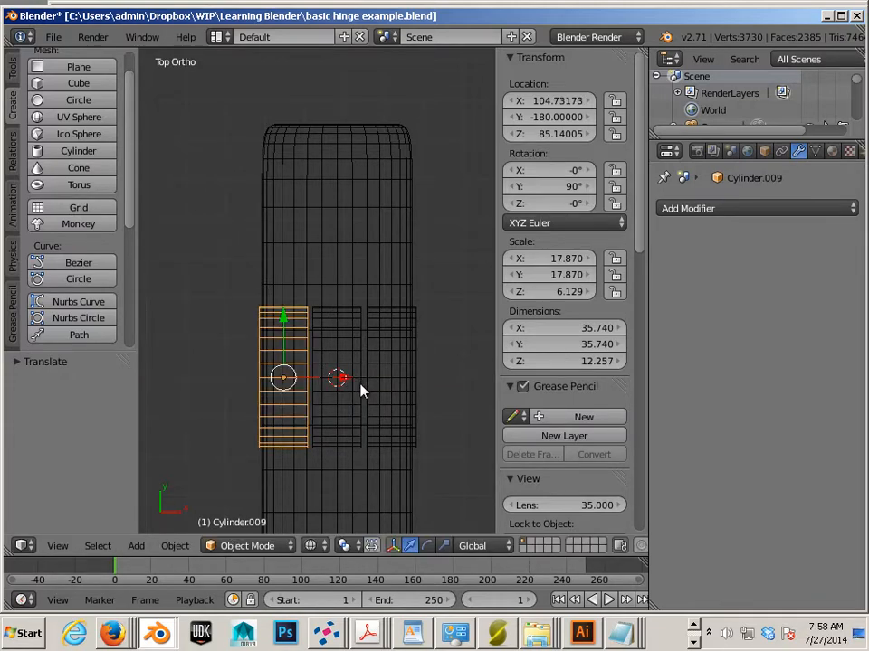
pyautogui.rightClick(362, 389)
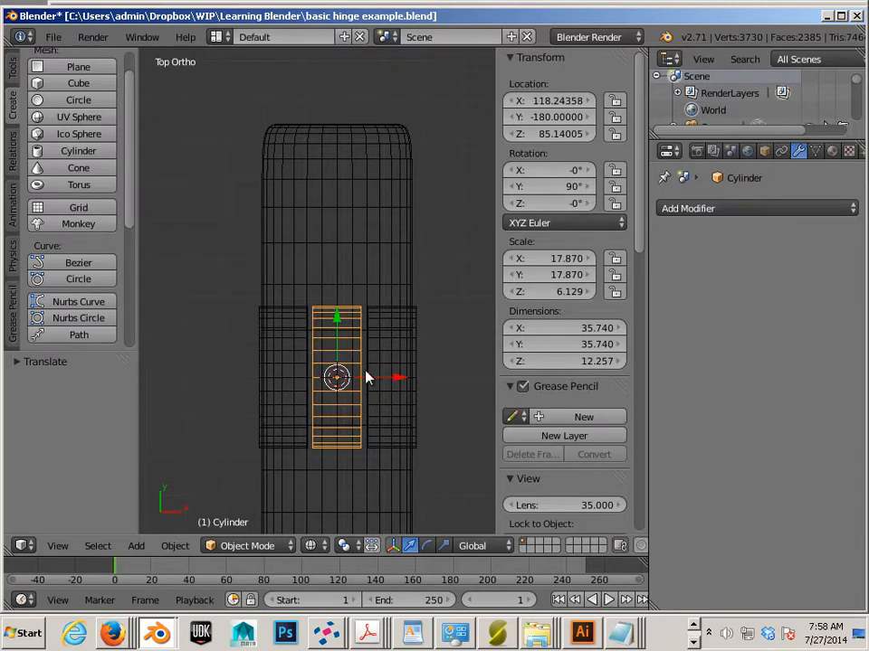
pyautogui.moveTo(403, 391); pyautogui.dragTo(280, 377, button='middle')
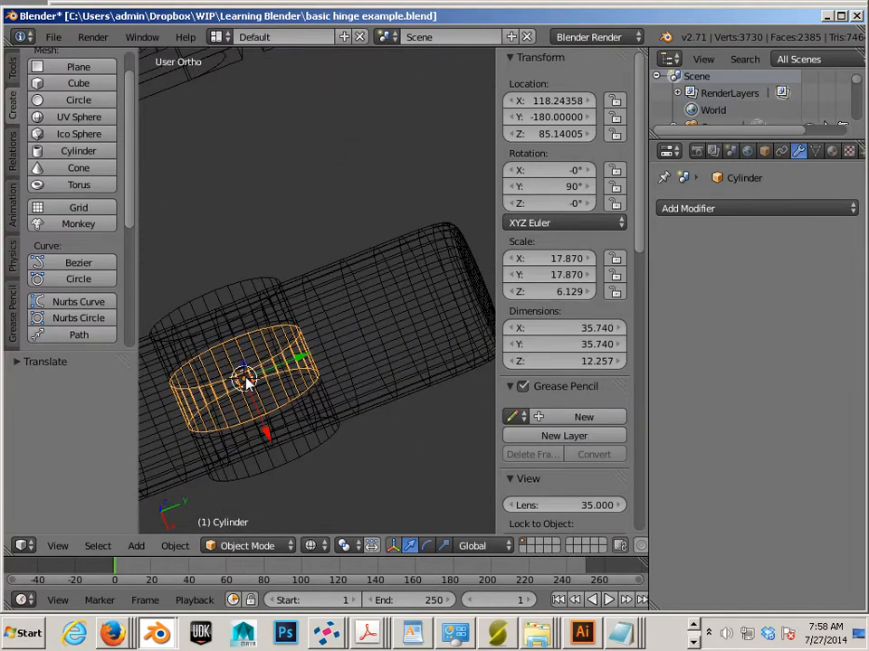
pyautogui.moveTo(245, 373); pyautogui.dragTo(244, 340)
pyautogui.hotkey('ctrl', 'z')
# - In the right-side view, box-select the three discs and lower them together along Z to about 77.6
pyautogui.moveTo(375, 448); pyautogui.dragTo(374, 310, button='middle')
pyautogui.rightClick(374, 311)
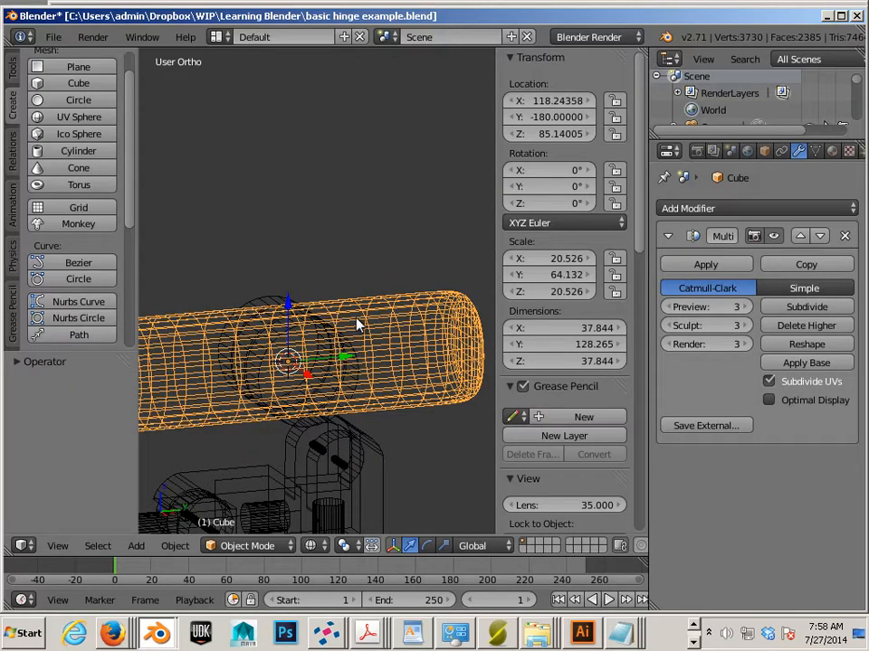
pyautogui.press('KP_3')
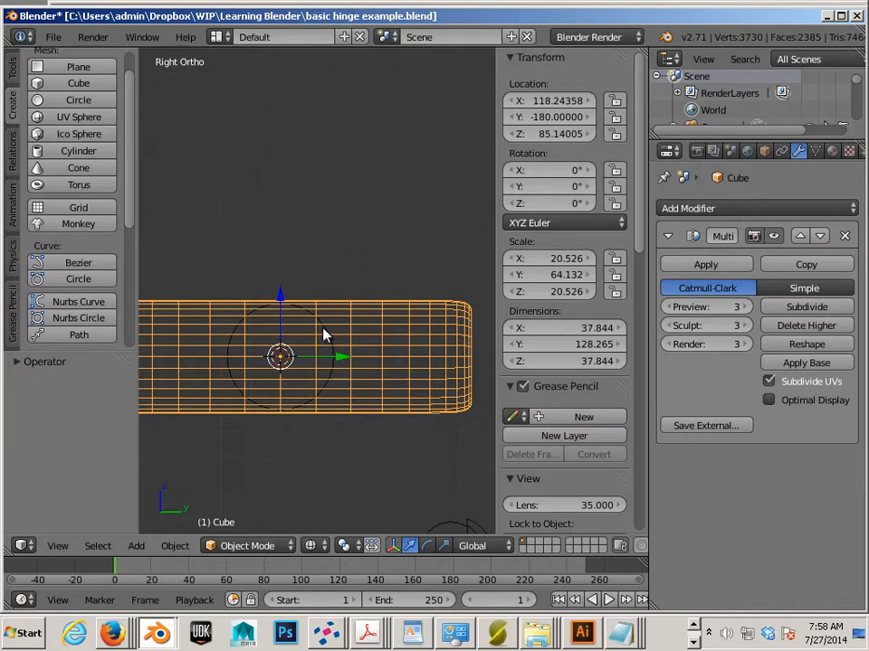
pyautogui.rightClick(324, 335)
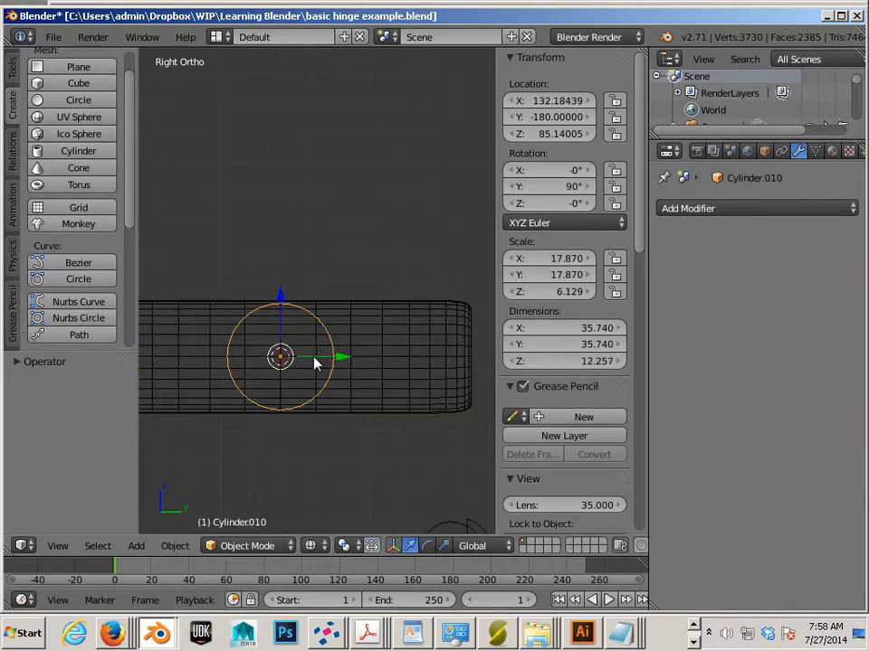
pyautogui.scroll(2, 312, 362)
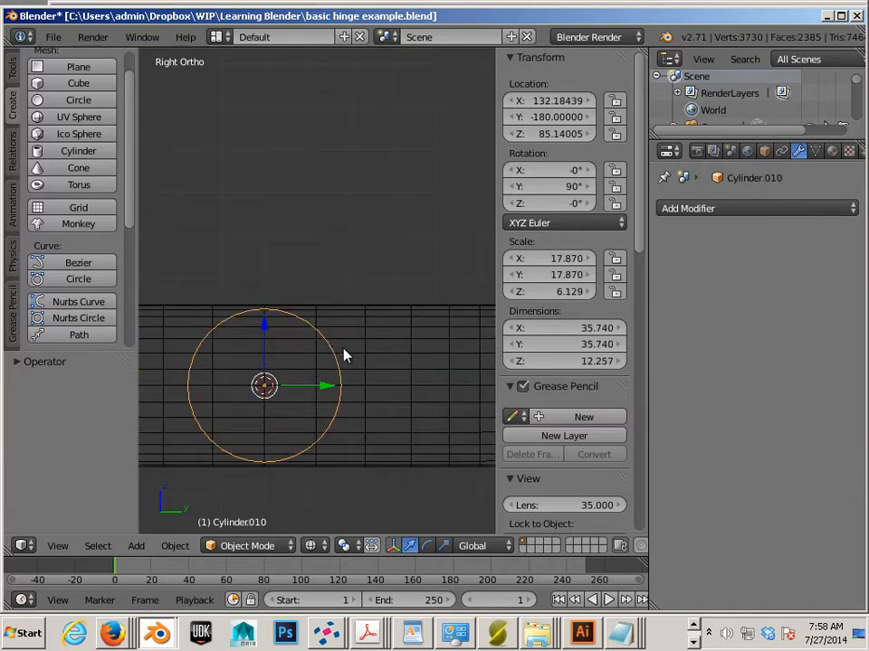
pyautogui.press('b')
pyautogui.moveTo(341, 344); pyautogui.dragTo(321, 348)
pyautogui.moveTo(264, 333); pyautogui.dragTo(264, 365)
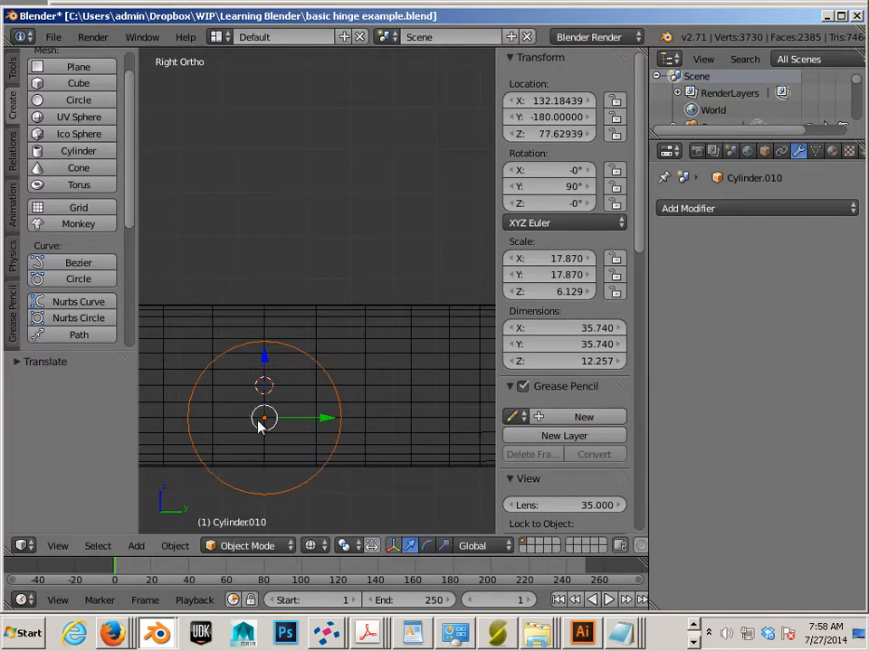
# - Clear the selection, select only the middle disc and duplicate it in place
pyautogui.press('a')
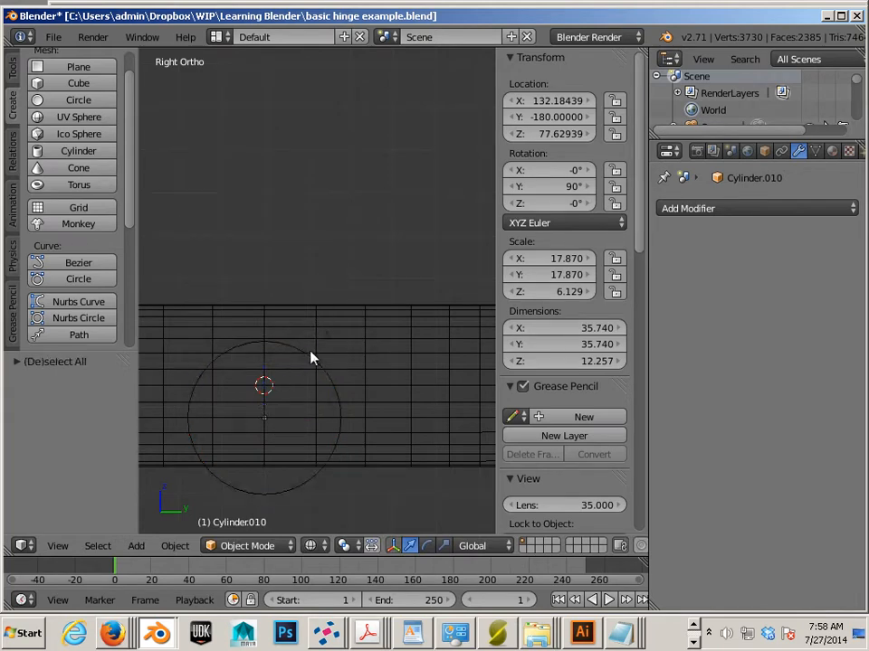
pyautogui.moveTo(286, 351); pyautogui.dragTo(306, 409, button='middle')
pyautogui.rightClick(302, 413)
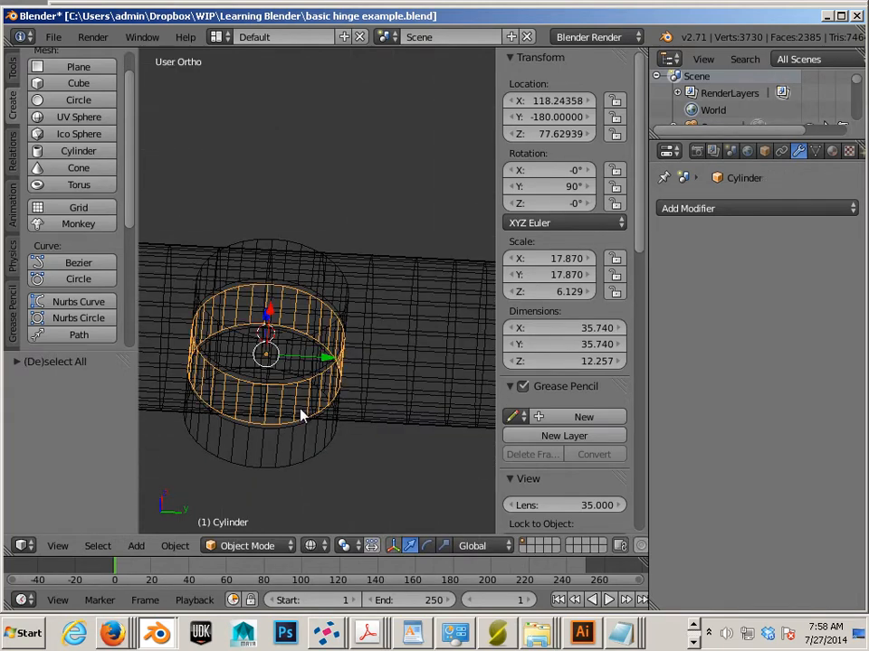
pyautogui.moveTo(304, 353); pyautogui.dragTo(311, 334)
pyautogui.hotkey('ctrl', 'z')
pyautogui.hotkey('shift', 'd')
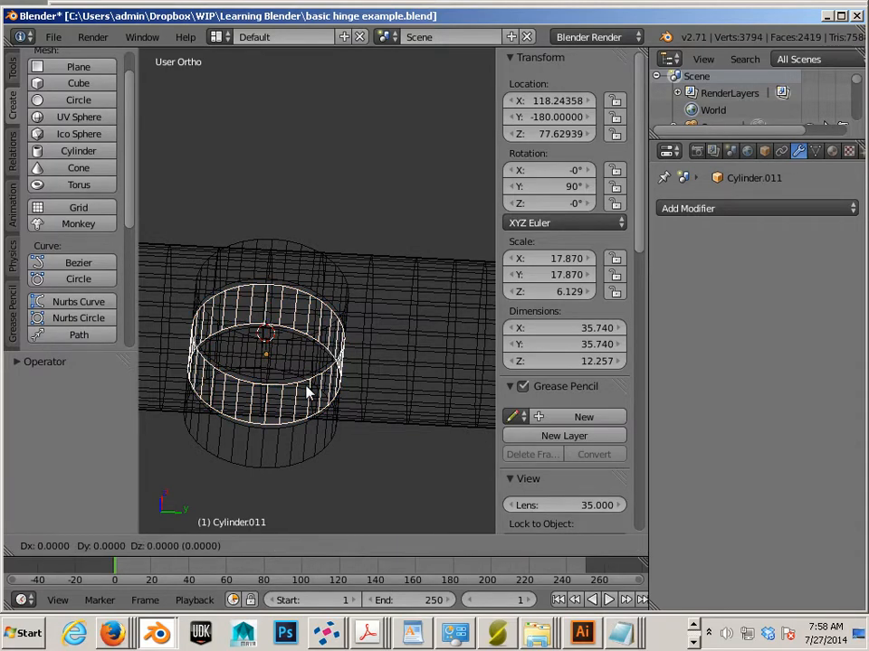
pyautogui.rightClick(312, 369)
# - From the top view, scale the duplicated middle disc to about 36.6 units in diameter and 14.3 units thick
pyautogui.press('KP_7')
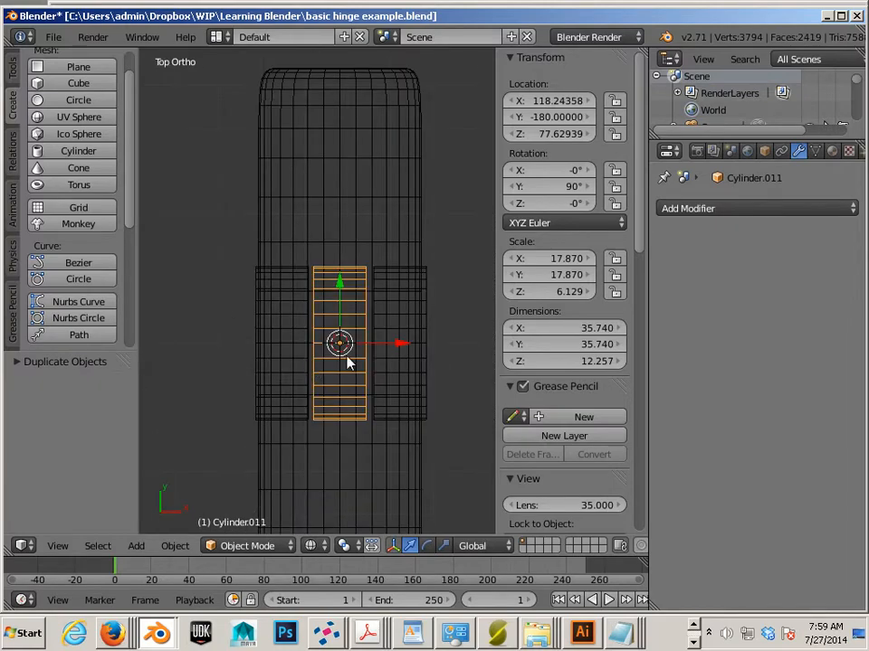
pyautogui.hotkey('ctrl', 'alt', 's')
pyautogui.moveTo(405, 347)
pyautogui.mouseDown()
pyautogui.moveTo(415, 347)
pyautogui.moveTo(402, 346)
pyautogui.mouseUp()
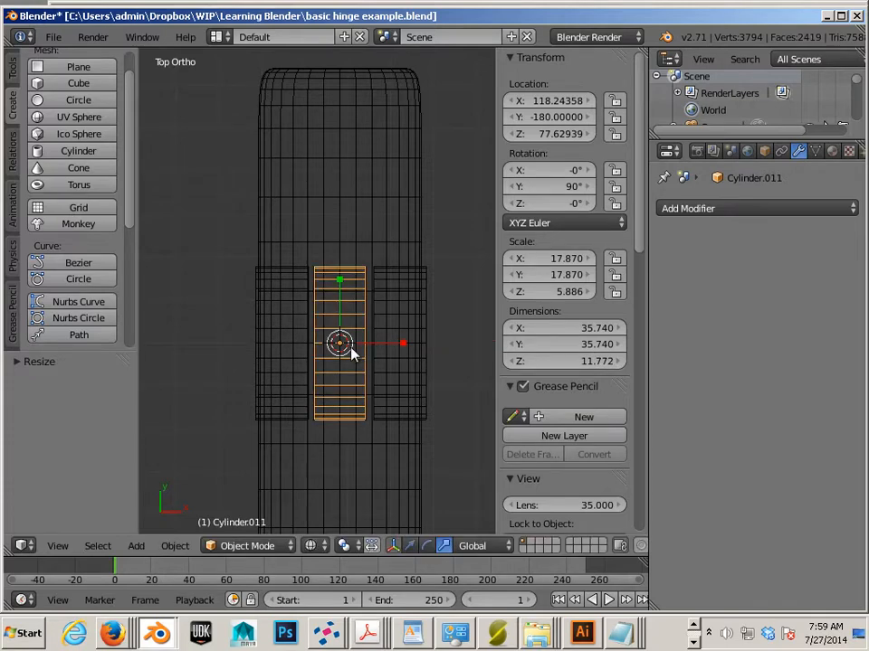
pyautogui.press('s')
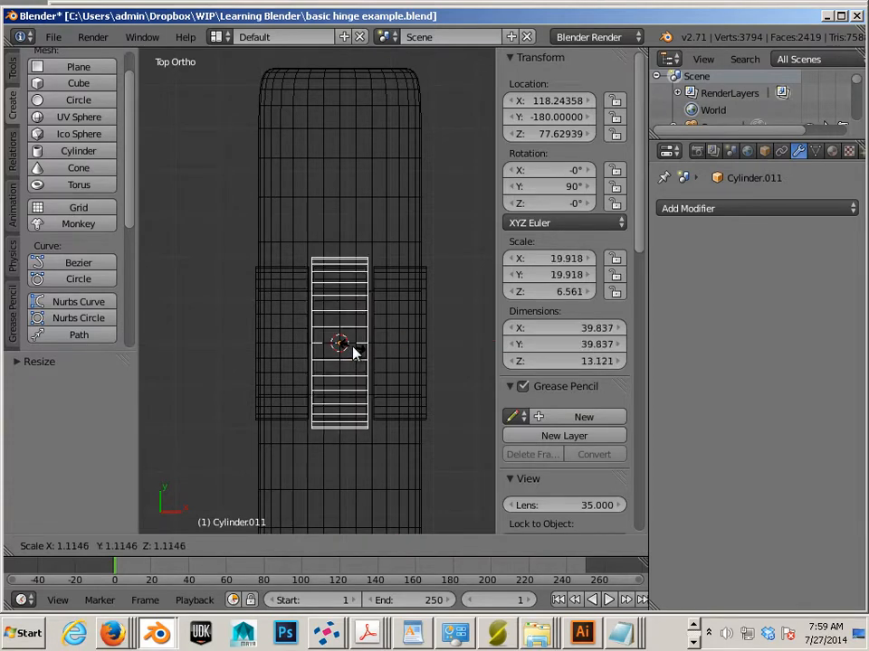
pyautogui.click(354, 352)
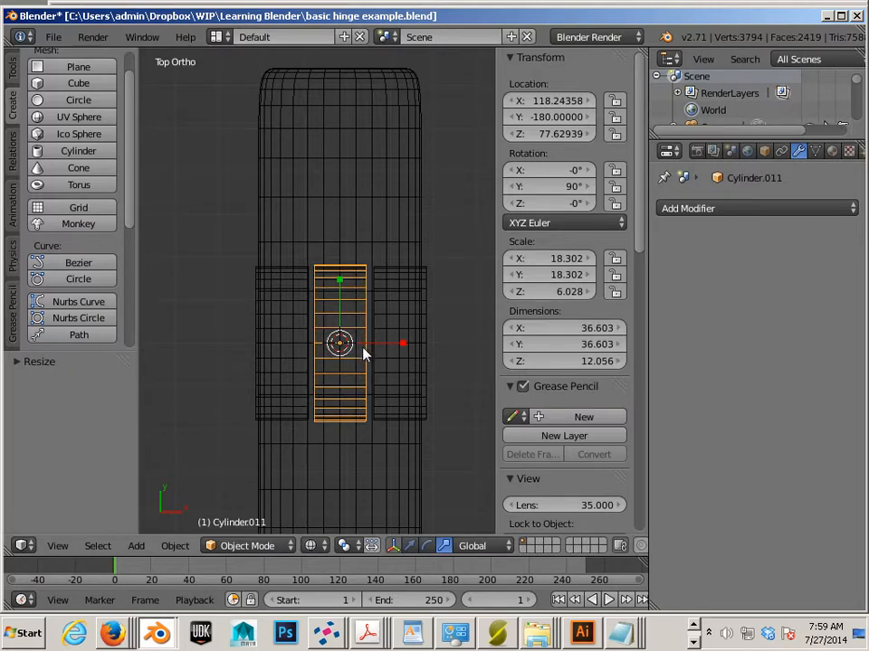
pyautogui.moveTo(400, 346); pyautogui.dragTo(412, 343)
# - Enlarge the duplicated disc to about 38.8 units in diameter and scale its X thickness to about 14.4 units, leaving gaps beside the outer discs
pyautogui.scroll(4, 384, 309)
pyautogui.keyDown('shift'); pyautogui.moveTo(373, 289); pyautogui.dragTo(350, 343, button='middle'); pyautogui.keyUp('shift')
pyautogui.scroll(1, 349, 344)
pyautogui.scroll(6, 349, 349)
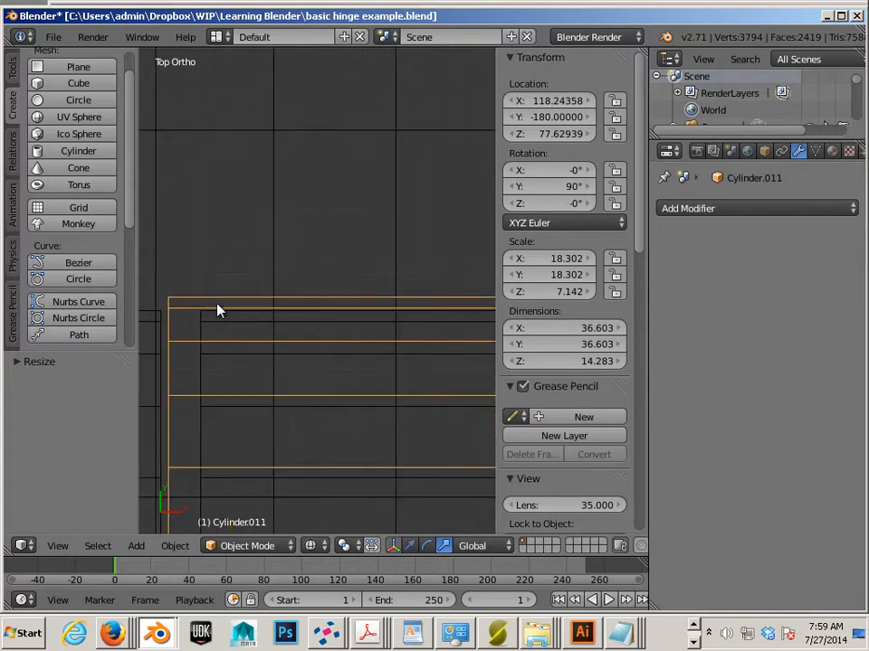
pyautogui.scroll(-4, 222, 312)
pyautogui.scroll(-3, 333, 457)
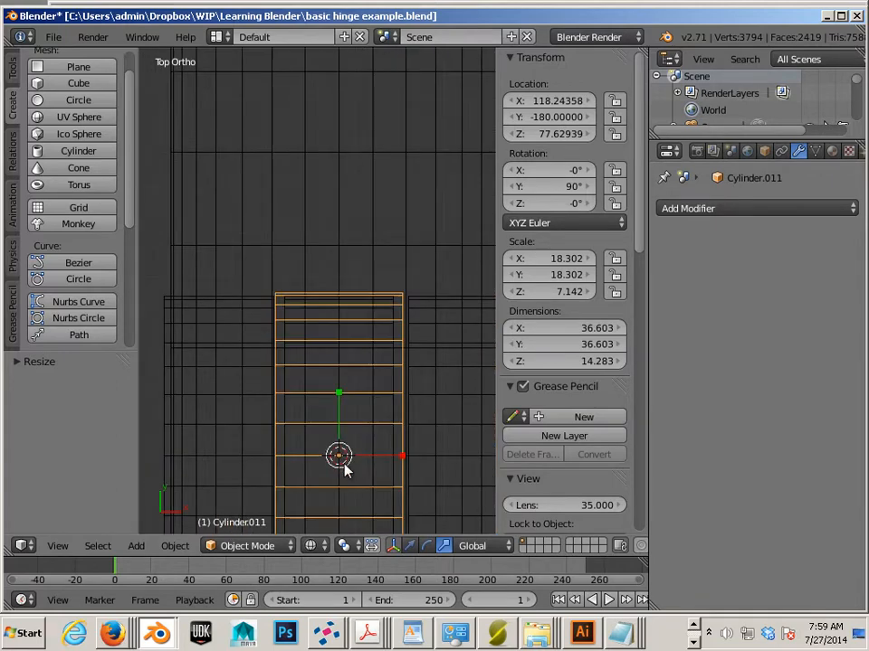
pyautogui.press('s')
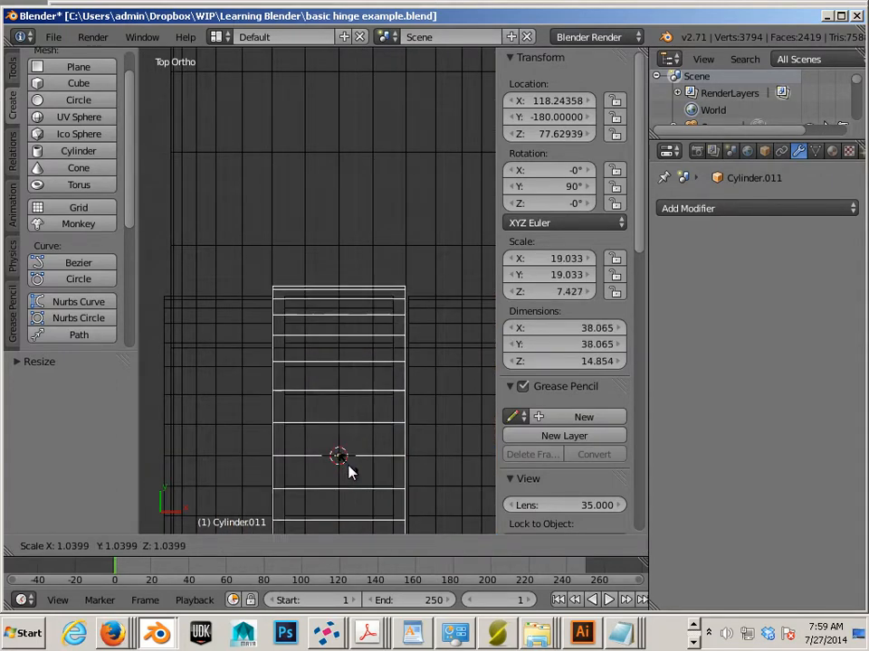
pyautogui.click(353, 471)
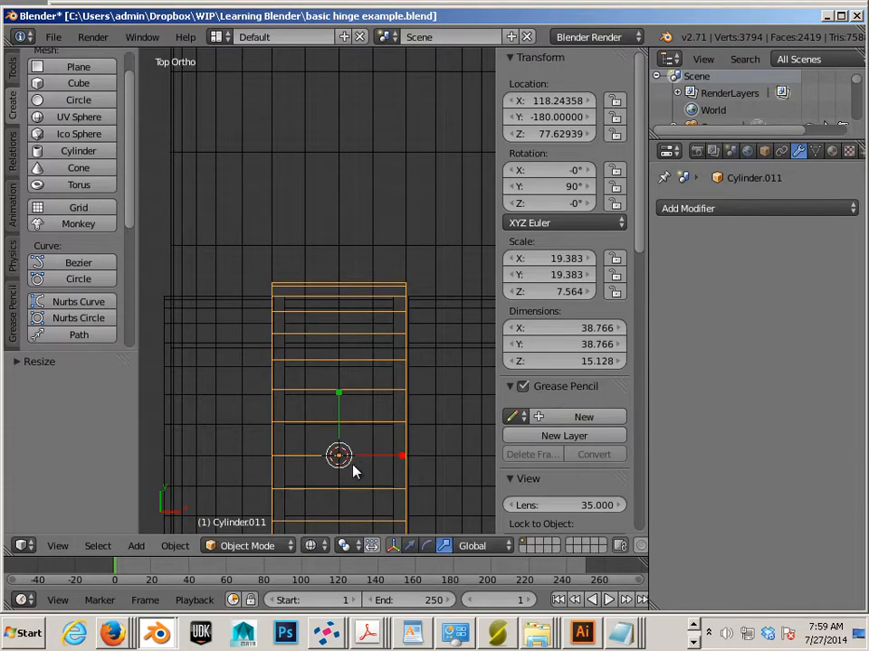
pyautogui.press('s')
pyautogui.press('x')
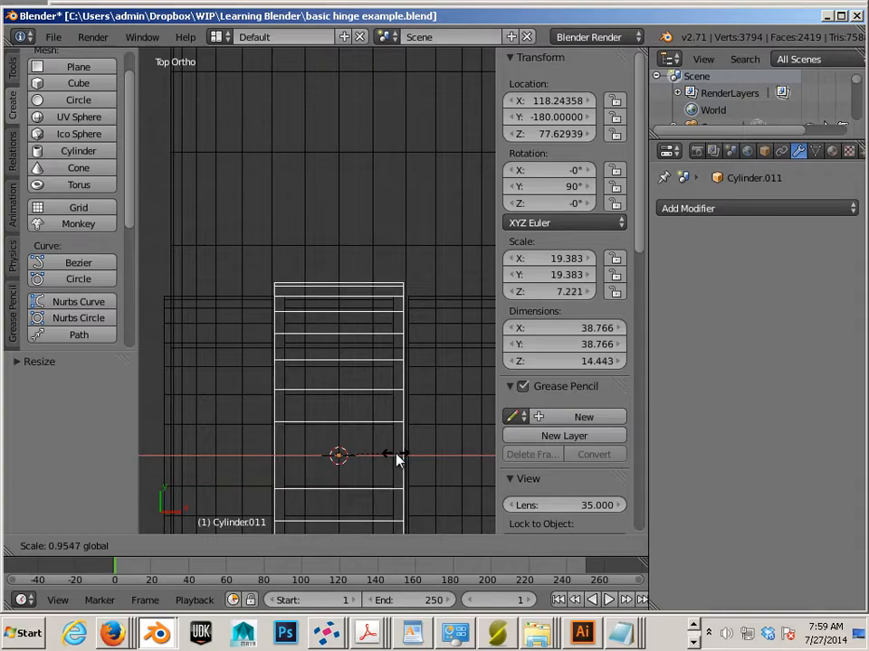
pyautogui.click(395, 456)
pyautogui.scroll(-3, 416, 433)
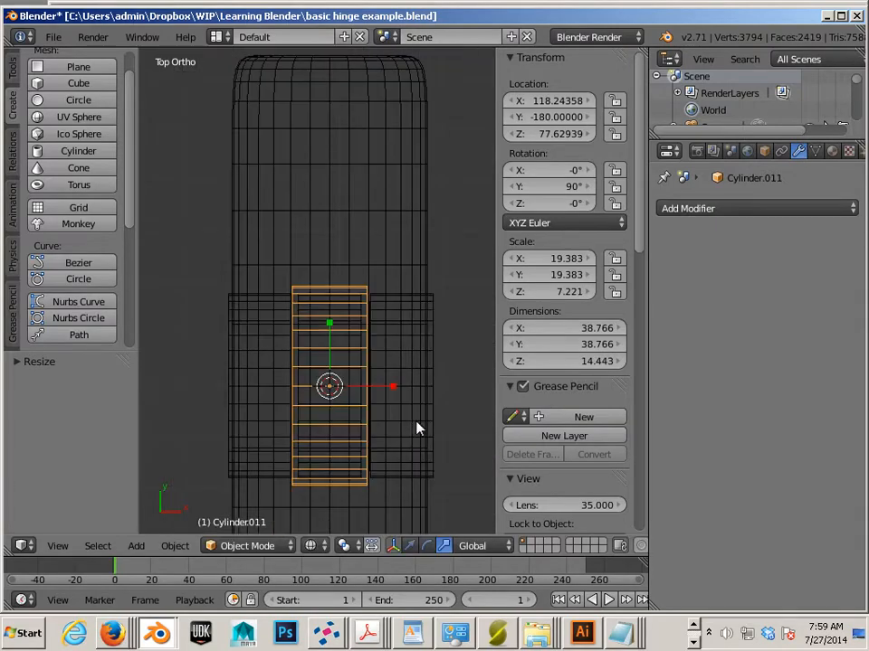
# - Rename the enlarged duplicate disc "cutter"
pyautogui.moveTo(417, 426); pyautogui.dragTo(300, 368, button='middle')
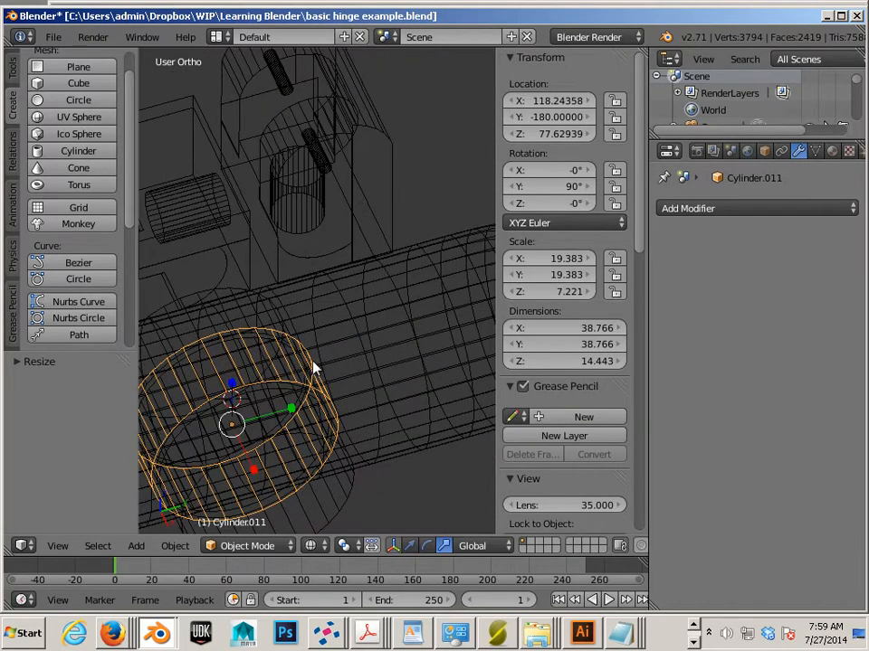
pyautogui.click(766, 154)
pyautogui.click(735, 208)
pyautogui.write('cutter')
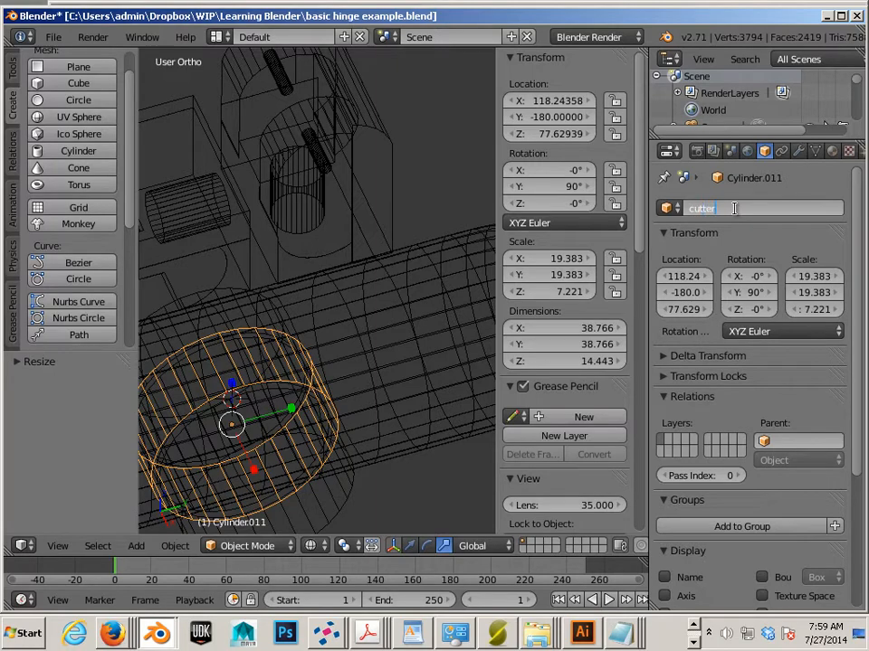
pyautogui.press('Return')
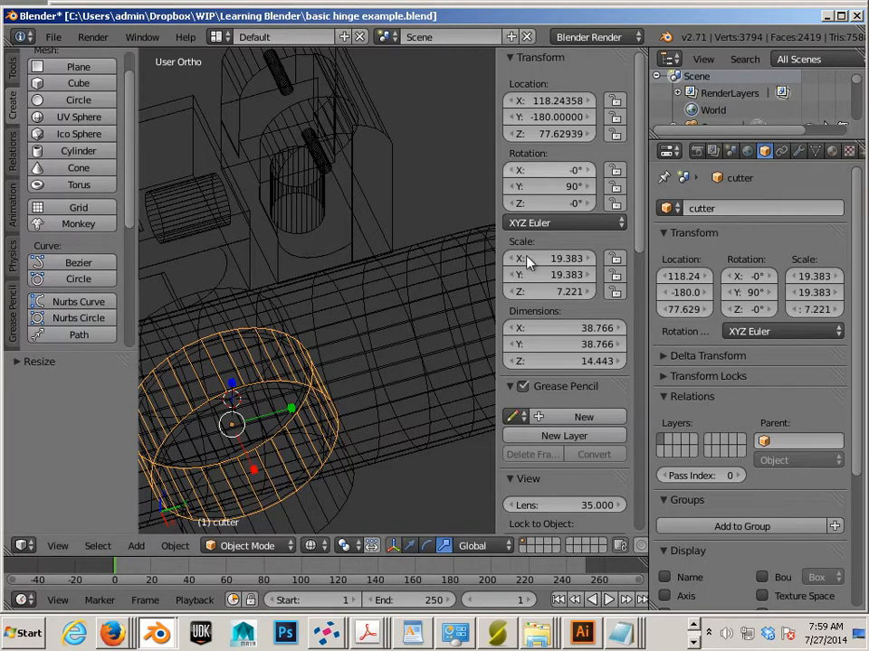
# - Select the rounded bar and apply its Multiresolution modifier
pyautogui.rightClick(390, 425)
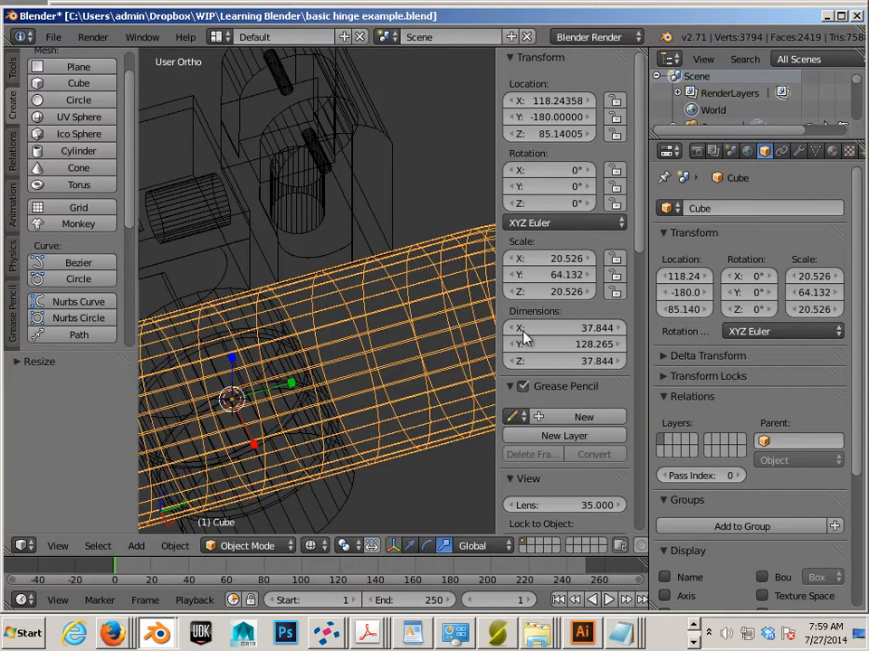
pyautogui.click(798, 151)
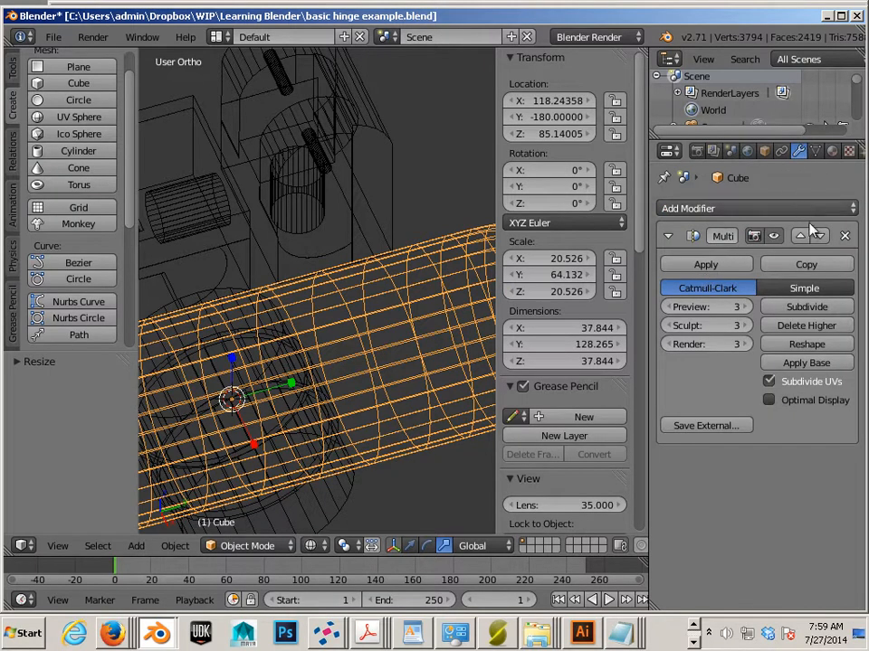
pyautogui.click(699, 265)
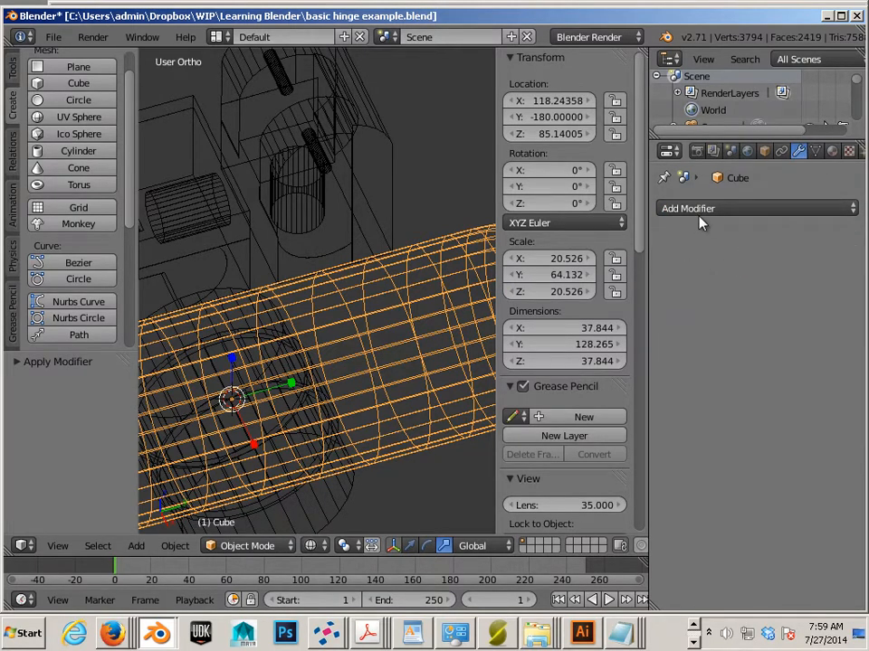
# - Add a Boolean modifier to the rounded bar, set to Difference with the "cutter" object, and apply it
pyautogui.click(740, 217)
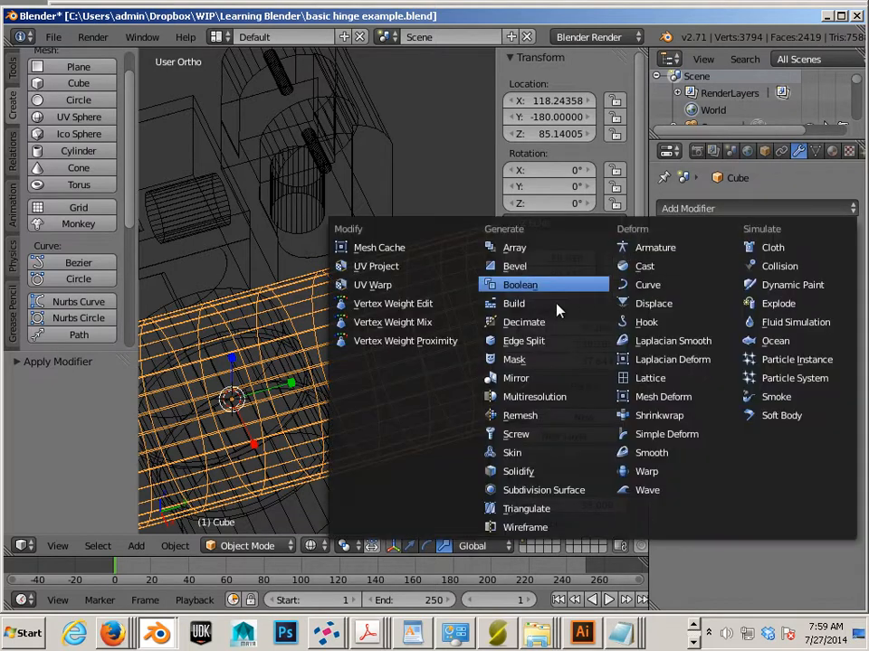
pyautogui.click(548, 286)
pyautogui.click(710, 308)
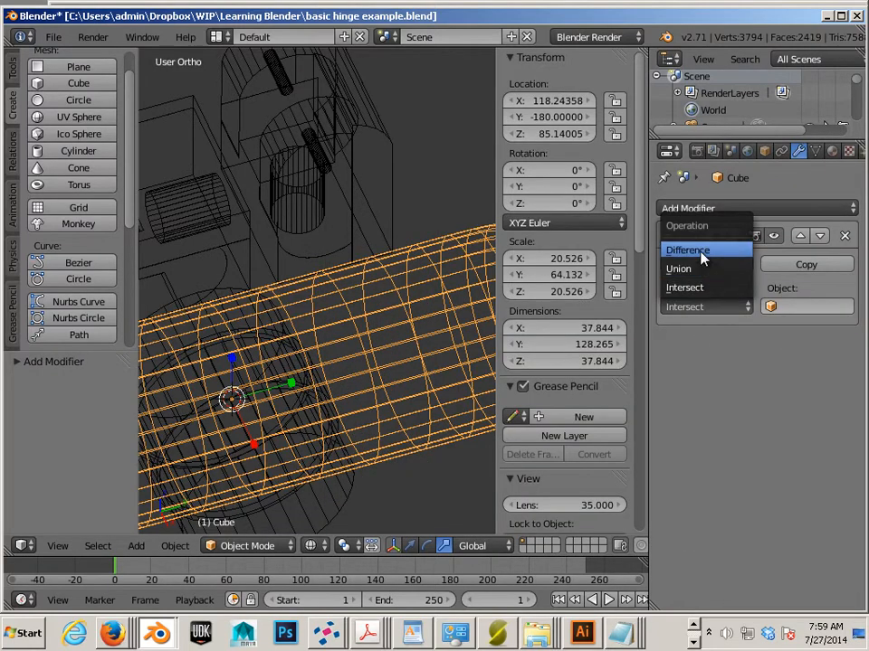
pyautogui.click(688, 250)
pyautogui.click(787, 307)
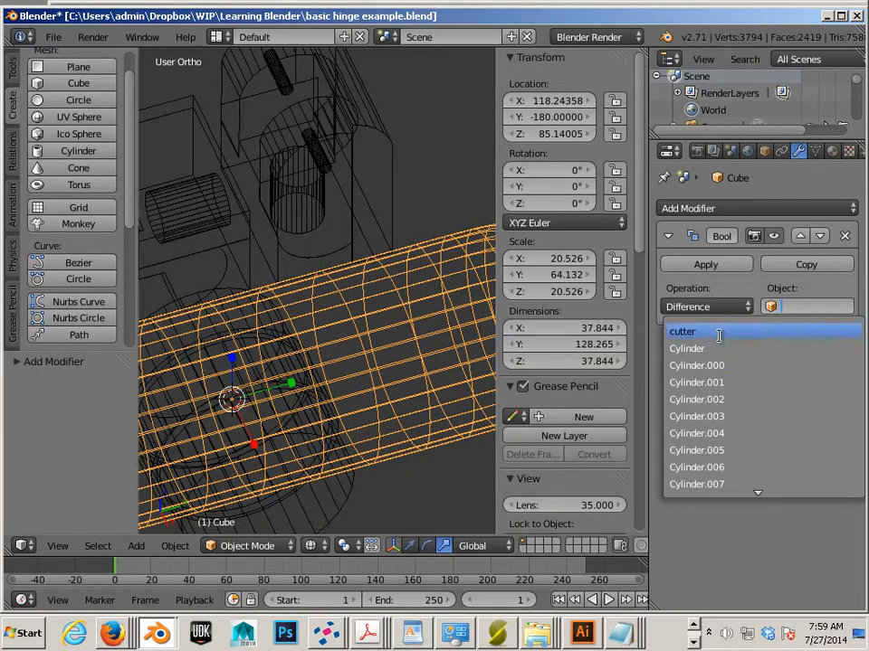
pyautogui.click(716, 332)
pyautogui.click(706, 266)
# - Try to pick the cutter disc from among the overlapping wireframe discs inside the bar
pyautogui.scroll(-3, 329, 423)
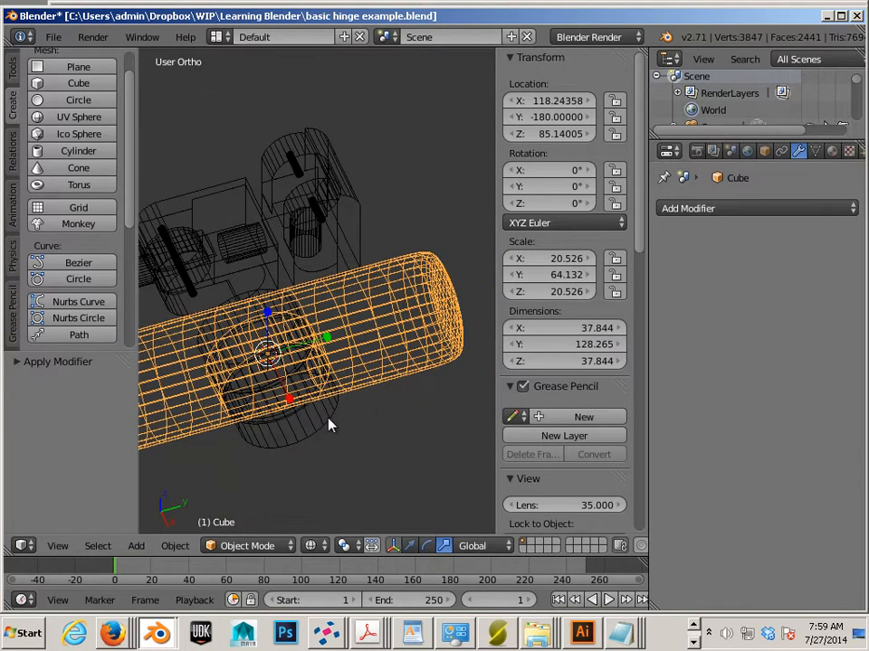
pyautogui.rightClick(336, 423)
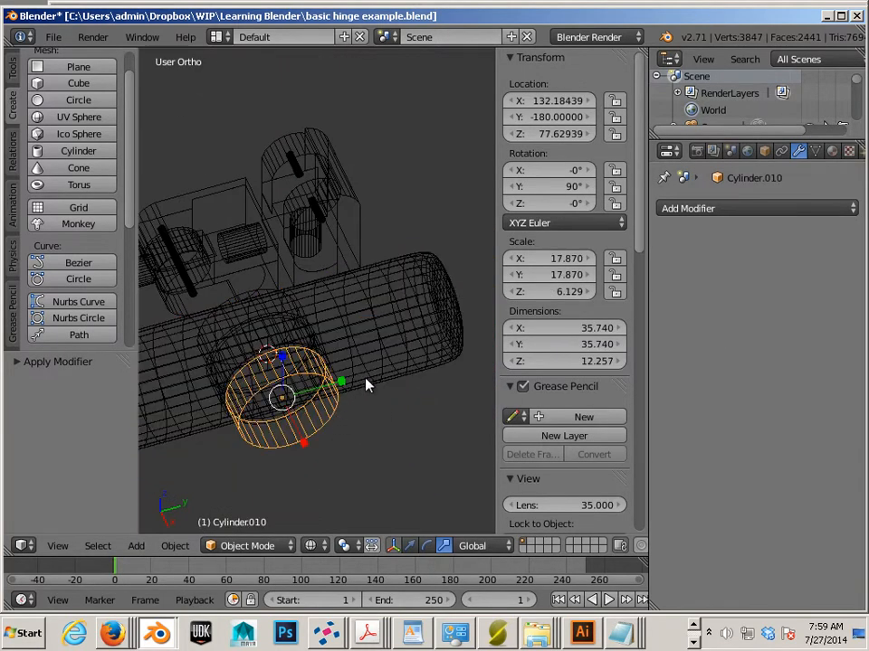
pyautogui.click(305, 447)
pyautogui.moveTo(336, 471); pyautogui.dragTo(258, 384, button='middle')
pyautogui.rightClick(263, 380)
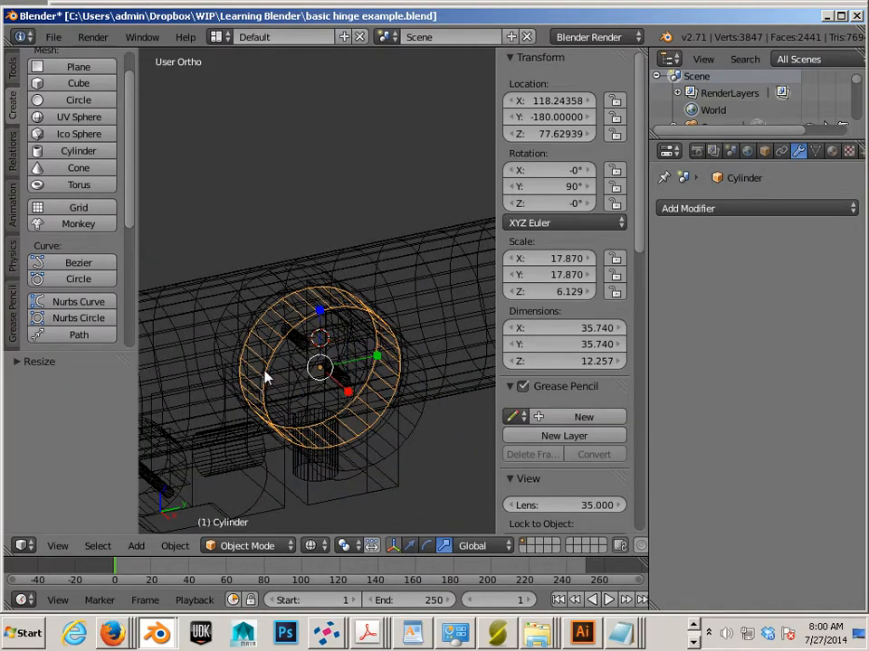
pyautogui.rightClick(268, 380)
pyautogui.rightClick(268, 380)
pyautogui.scroll(4, 266, 381)
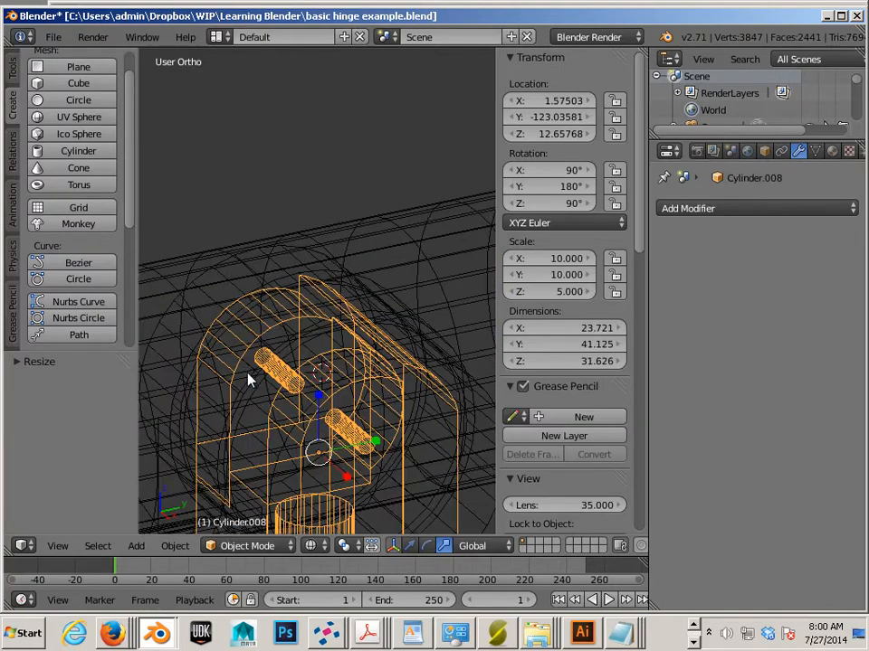
pyautogui.scroll(-2, 262, 376)
pyautogui.rightClick(248, 363)
pyautogui.rightClick(246, 367)
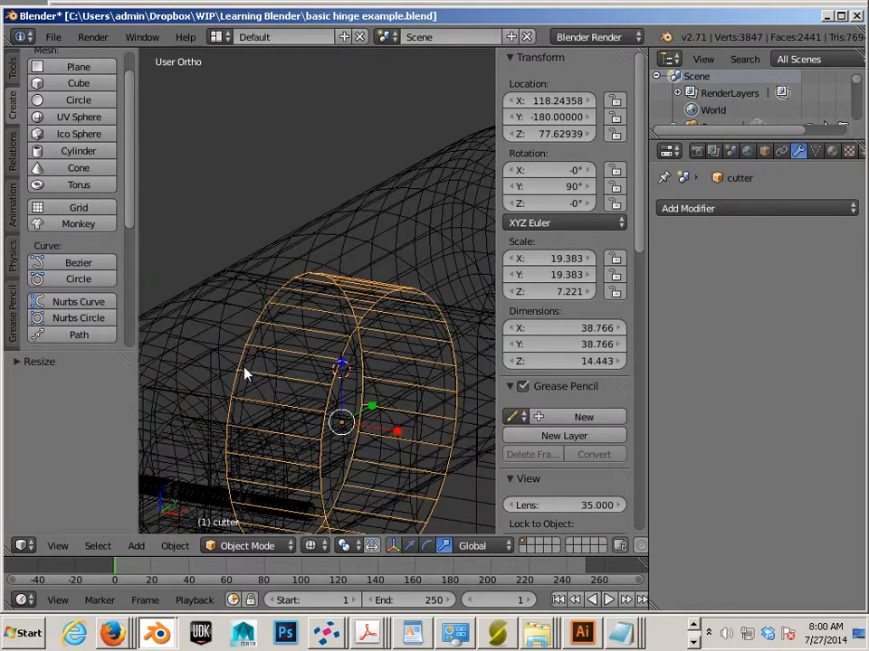
pyautogui.rightClick(253, 346)
pyautogui.scroll(-2, 257, 341)
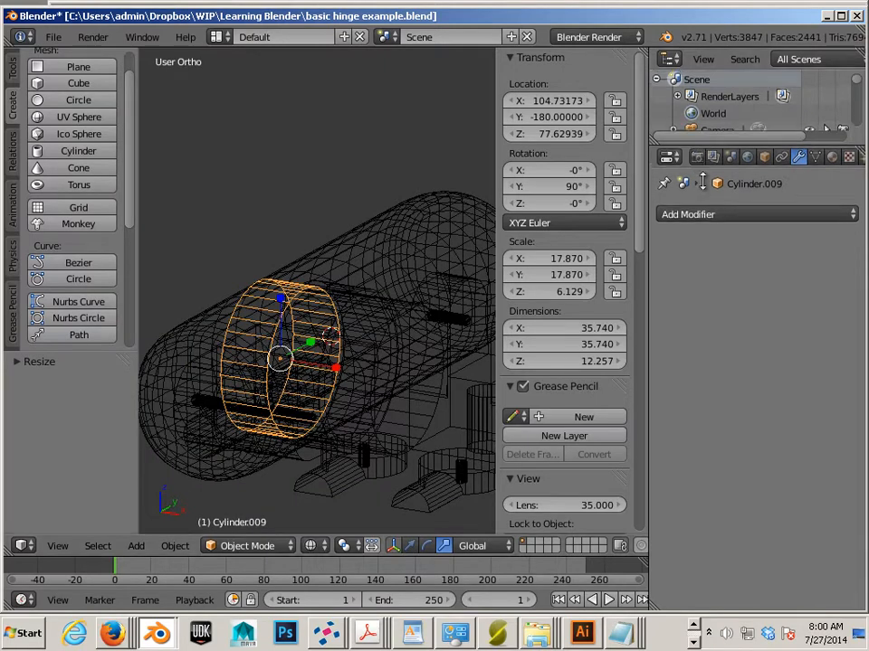
# - Expand the object list to select "cutter" and raise it clear above the bar, to a Z location of about 181.4
pyautogui.moveTo(706, 139); pyautogui.dragTo(738, 454)
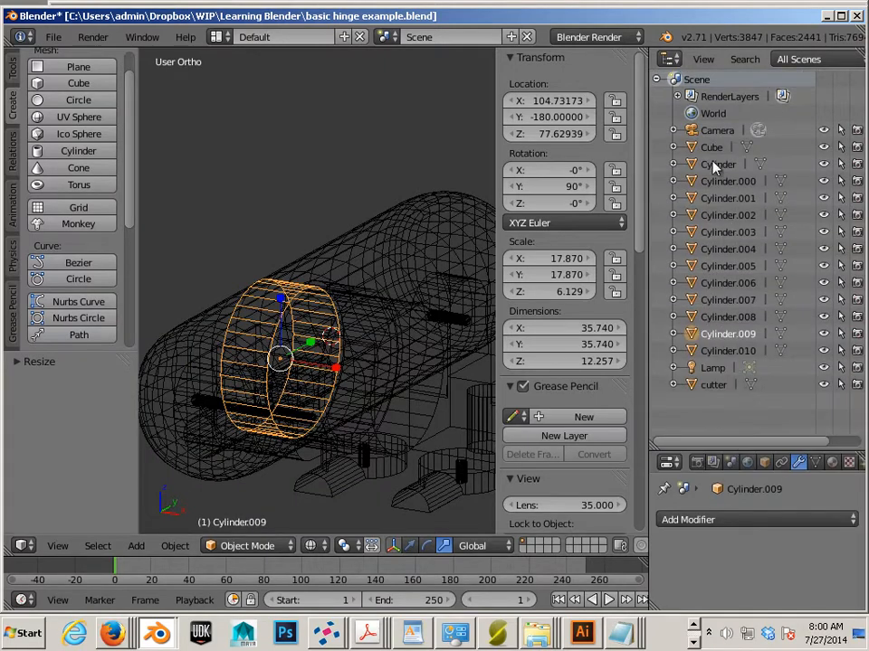
pyautogui.click(711, 385)
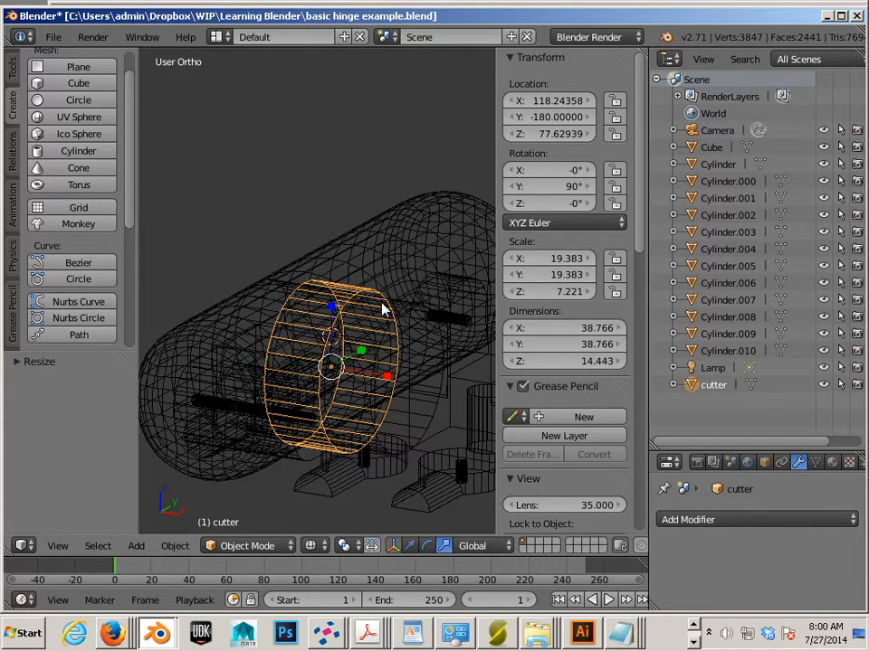
pyautogui.scroll(-4, 355, 334)
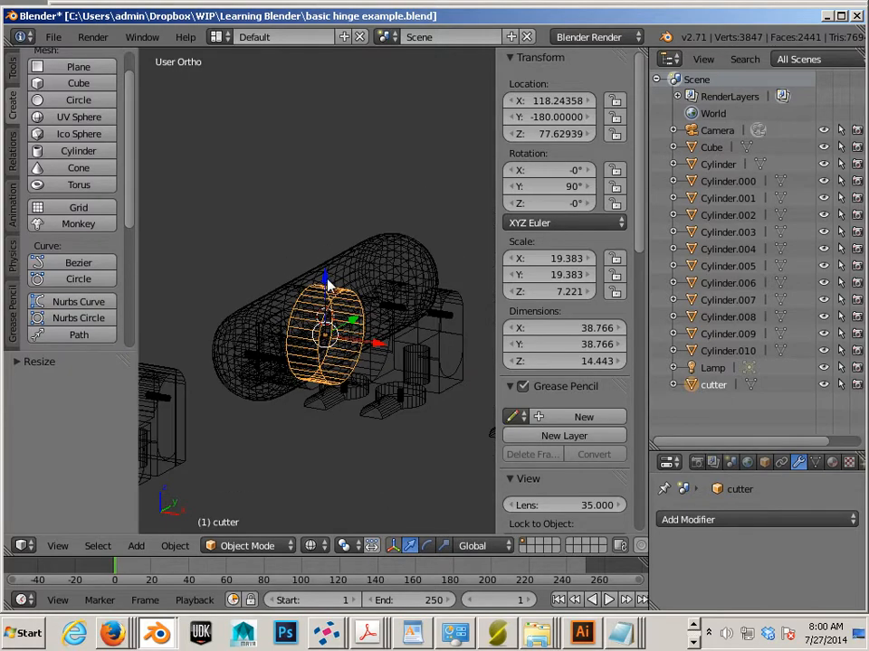
pyautogui.moveTo(327, 285); pyautogui.dragTo(391, 9)
pyautogui.moveTo(388, 492); pyautogui.dragTo(327, 502, button='middle')
pyautogui.press('Left')
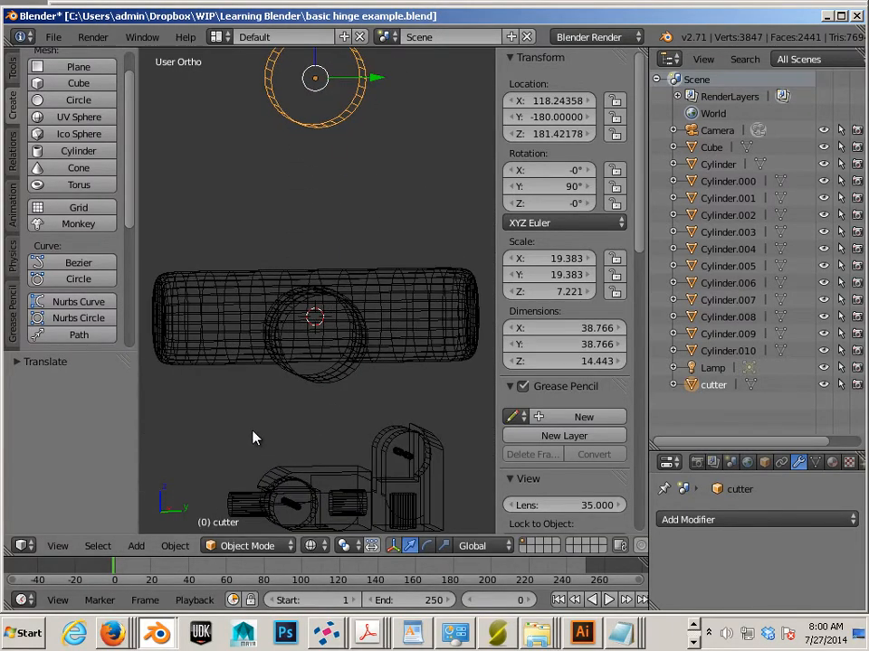
# - Switch to solid shading and delete the two outer discs on either side of the middle disc
pyautogui.moveTo(253, 438); pyautogui.dragTo(320, 361, button='middle')
pyautogui.press('z')
pyautogui.rightClick(365, 346)
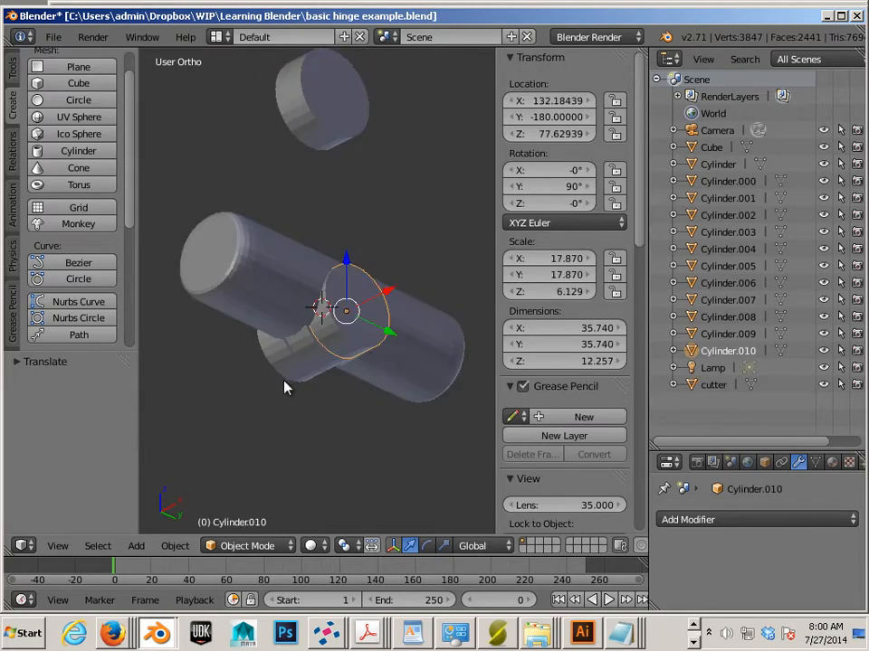
pyautogui.rightClick(283, 384)
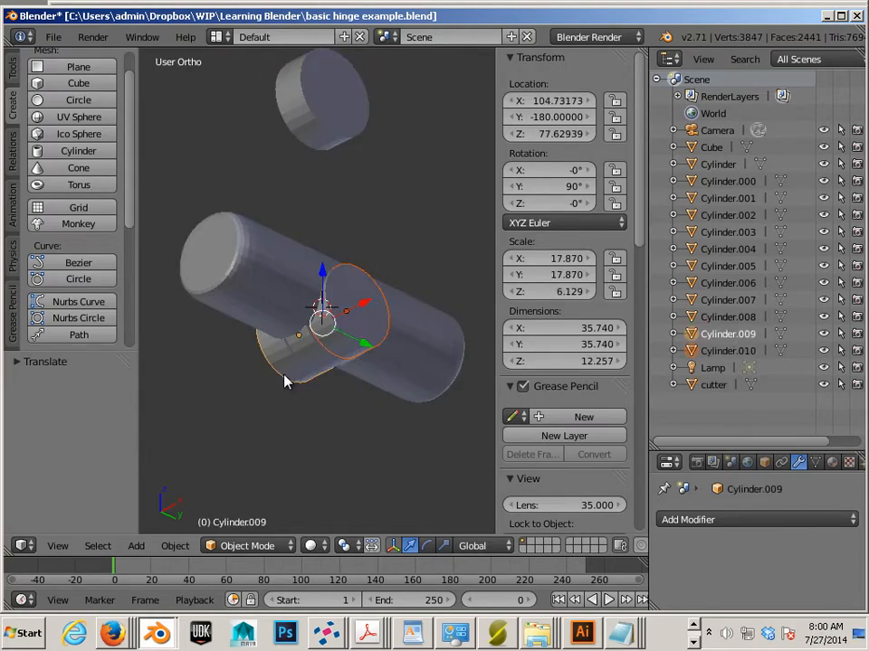
pyautogui.press('x')
pyautogui.click(285, 377)
# - Pull the remaining disc out of the bar along X to inspect the cut, and undo the move
pyautogui.moveTo(281, 409); pyautogui.dragTo(350, 343, button='middle')
pyautogui.rightClick(329, 375)
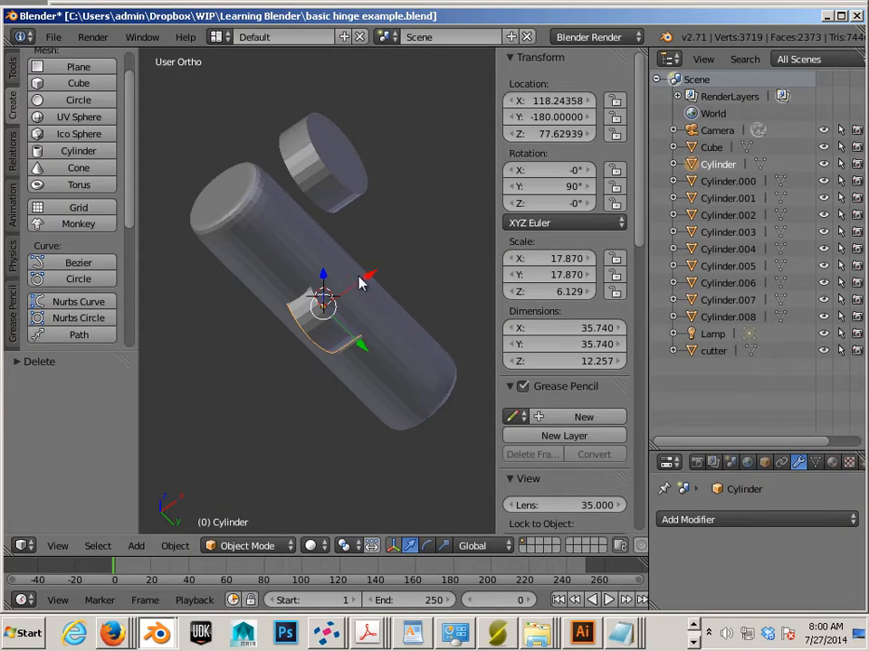
pyautogui.moveTo(367, 276); pyautogui.dragTo(456, 229)
pyautogui.moveTo(360, 287); pyautogui.dragTo(269, 483, button='middle')
pyautogui.hotkey('ctrl', 'z')
# - Lower the cutter back around the middle disc, aligning it in the right wireframe view at a Z location of about 77.5
pyautogui.scroll(-1, 268, 480)
pyautogui.scroll(2, 280, 457)
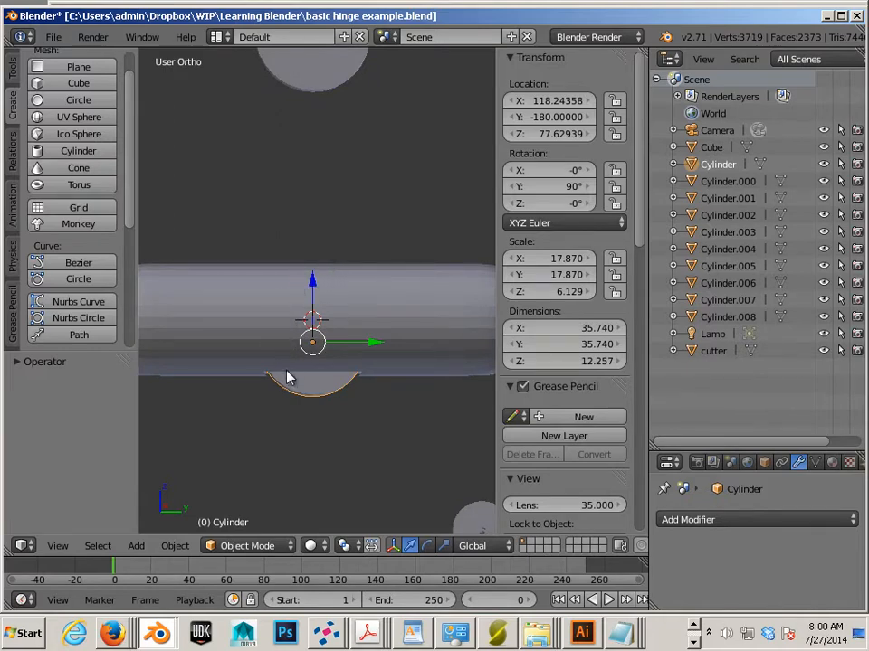
pyautogui.scroll(-2, 289, 370)
pyautogui.rightClick(326, 158)
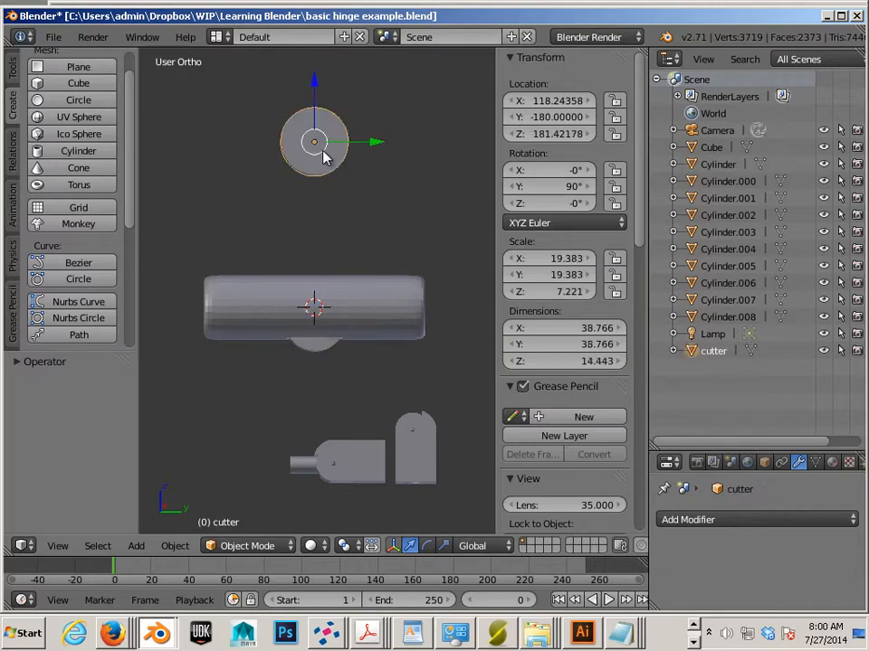
pyautogui.moveTo(314, 90); pyautogui.dragTo(306, 269)
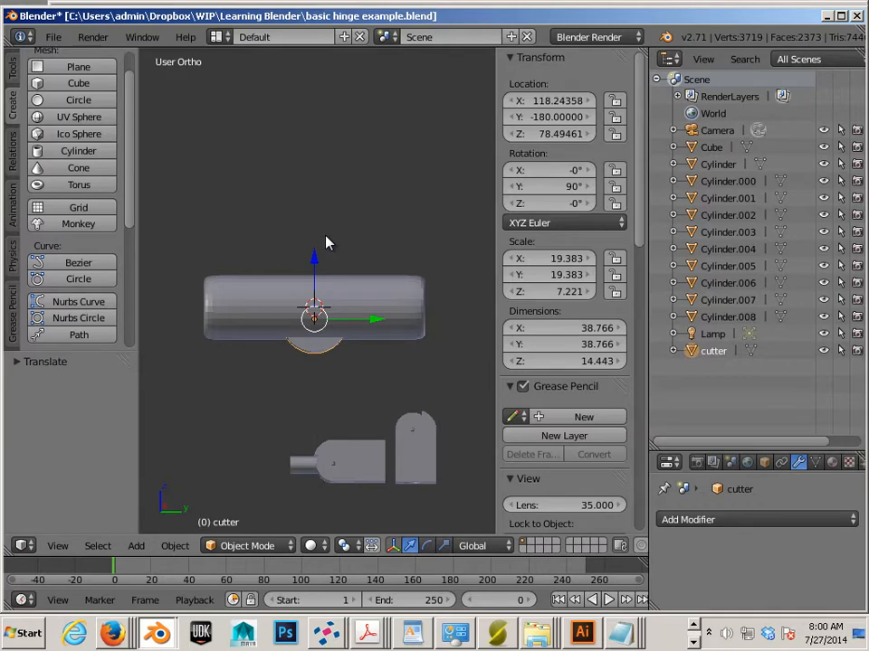
pyautogui.press('KP_1')
pyautogui.press('KP_3')
pyautogui.press('z')
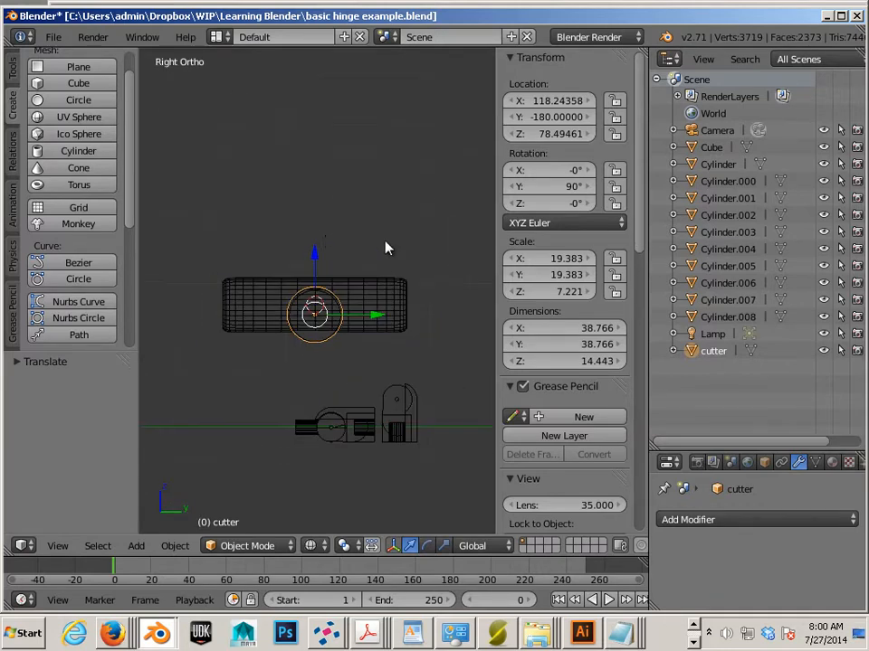
pyautogui.scroll(7, 363, 342)
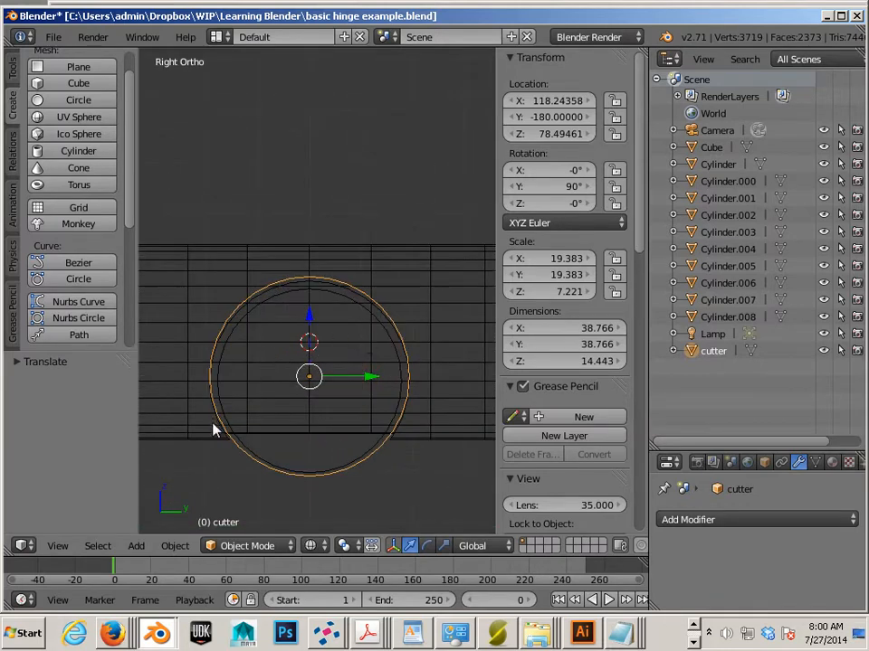
pyautogui.moveTo(309, 315); pyautogui.dragTo(302, 324)
# - In Edit Mode, raise the cutter's upper part along Z until it extends above the top of the bar
pyautogui.press('Tab')
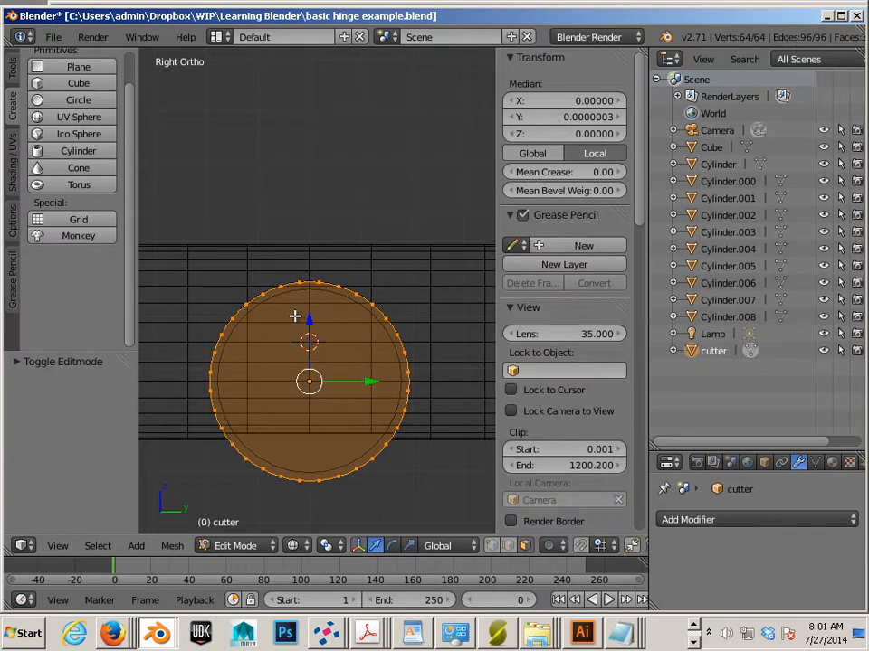
pyautogui.moveTo(257, 260); pyautogui.dragTo(404, 337)
pyautogui.moveTo(334, 241); pyautogui.dragTo(325, 181)
pyautogui.scroll(-2, 327, 180)
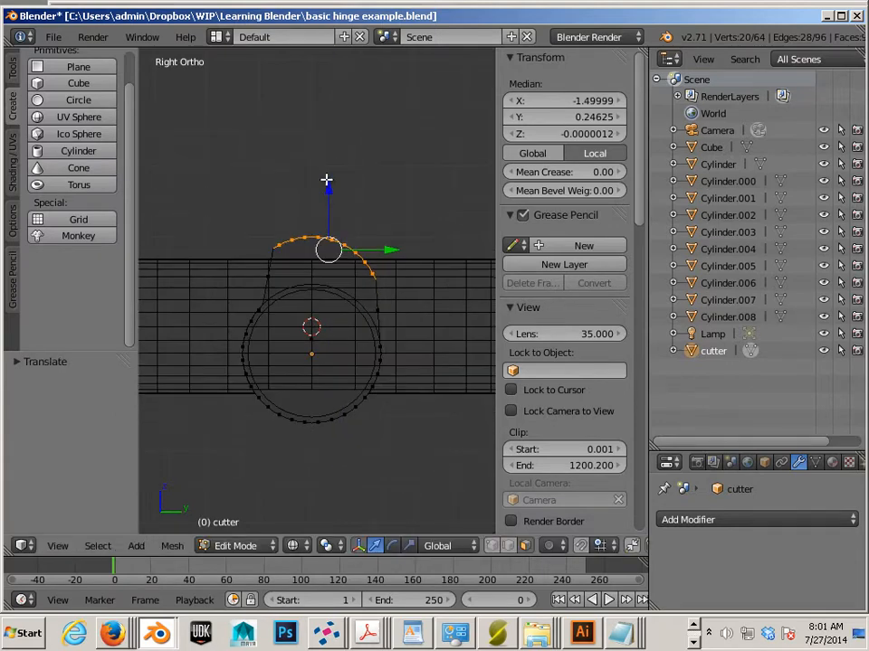
pyautogui.scroll(-2, 330, 208)
# - Try to select the cutter's +Y half and shift it outward along Y, and undo the move
pyautogui.press('b')
pyautogui.moveTo(313, 226); pyautogui.dragTo(380, 408)
pyautogui.moveTo(372, 328); pyautogui.dragTo(412, 331)
pyautogui.hotkey('ctrl', 'z')
pyautogui.rightClick(386, 401)
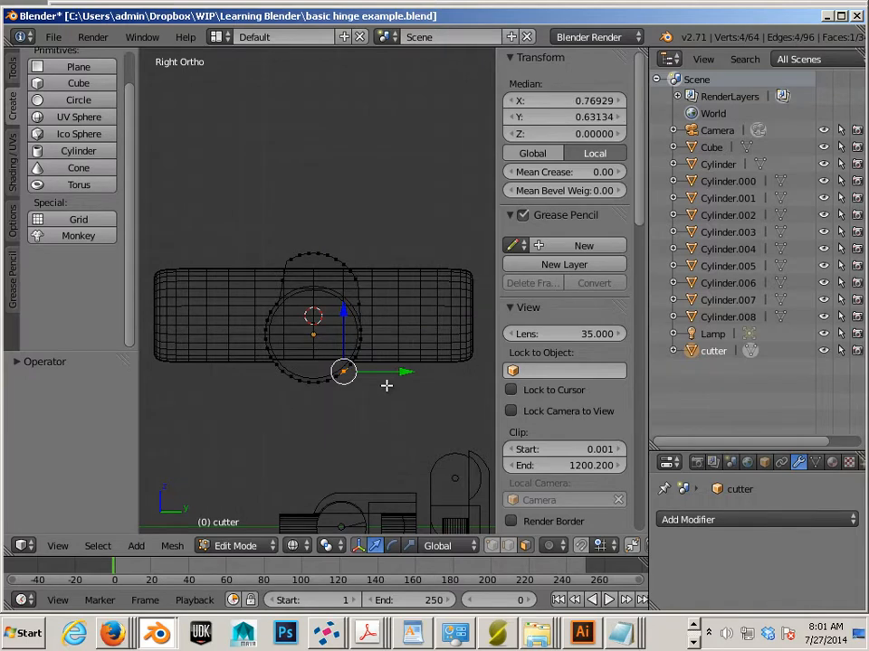
pyautogui.press('b')
pyautogui.moveTo(398, 419)
pyautogui.mouseDown()
pyautogui.moveTo(341, 273)
pyautogui.moveTo(371, 337)
pyautogui.mouseUp()
pyautogui.press('a')
# - Using vertex selection, stretch the cutter's +Y half along Y past the bar's end, to a length of about 112.2 units
pyautogui.press('b')
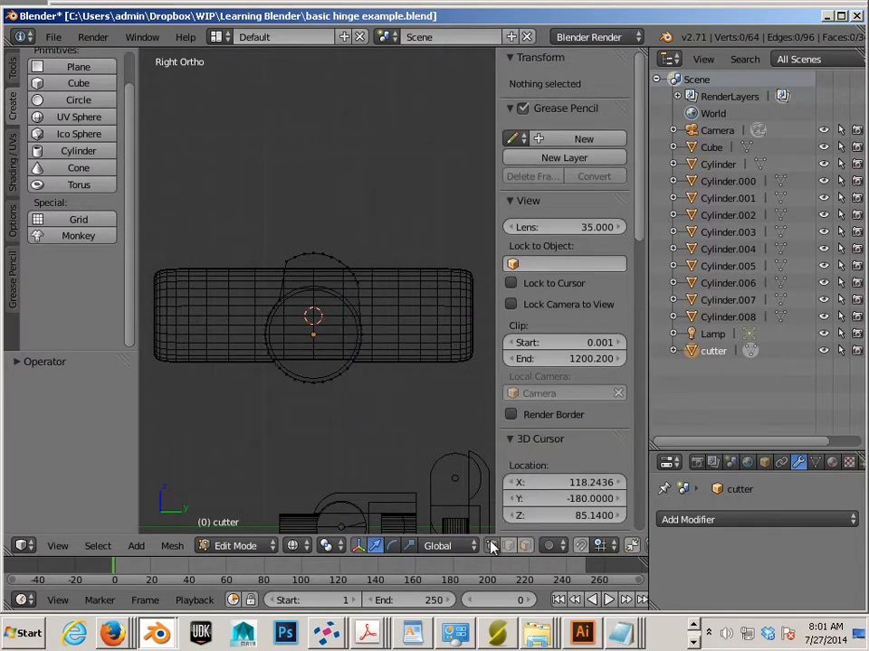
pyautogui.moveTo(396, 430); pyautogui.dragTo(309, 246)
pyautogui.press('g')
pyautogui.press('y')
pyautogui.click(240, 330)
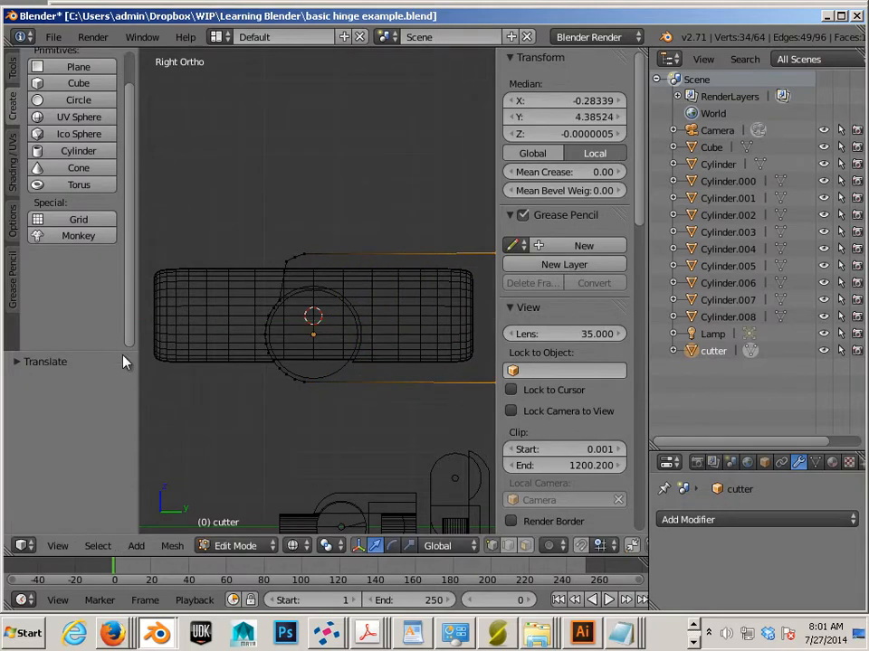
pyautogui.scroll(1, 321, 326)
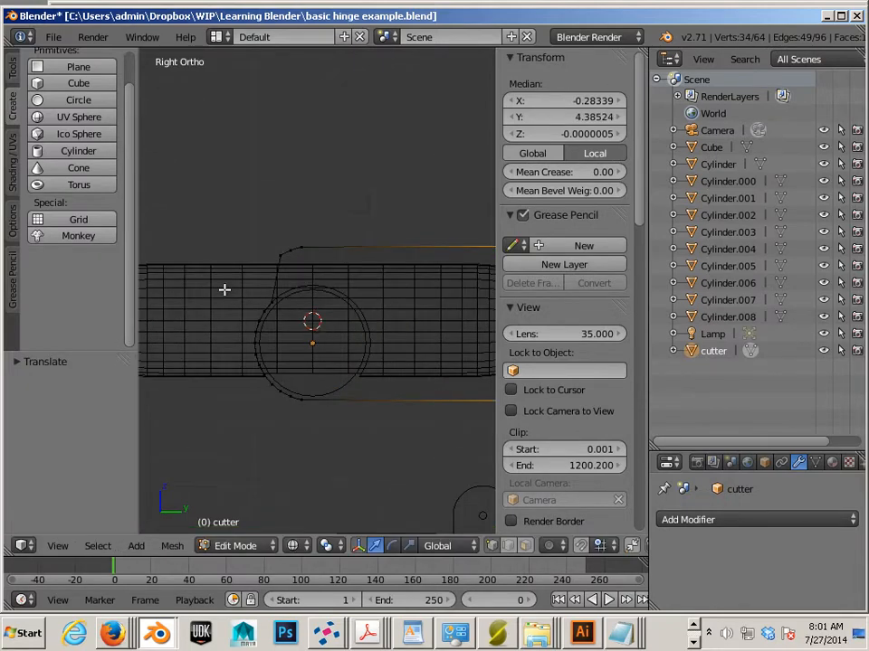
pyautogui.press('Tab')
# - Duplicate the extended cutter and move the copy along Y to the bar's opposite half, at a Y location of about -293.9
pyautogui.scroll(-1, 269, 313)
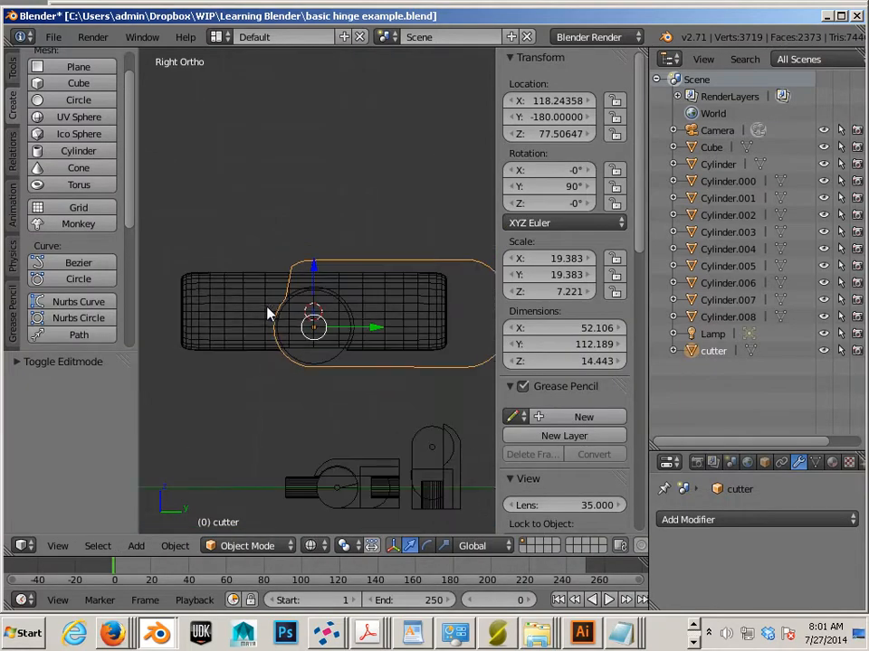
pyautogui.scroll(2, 268, 313)
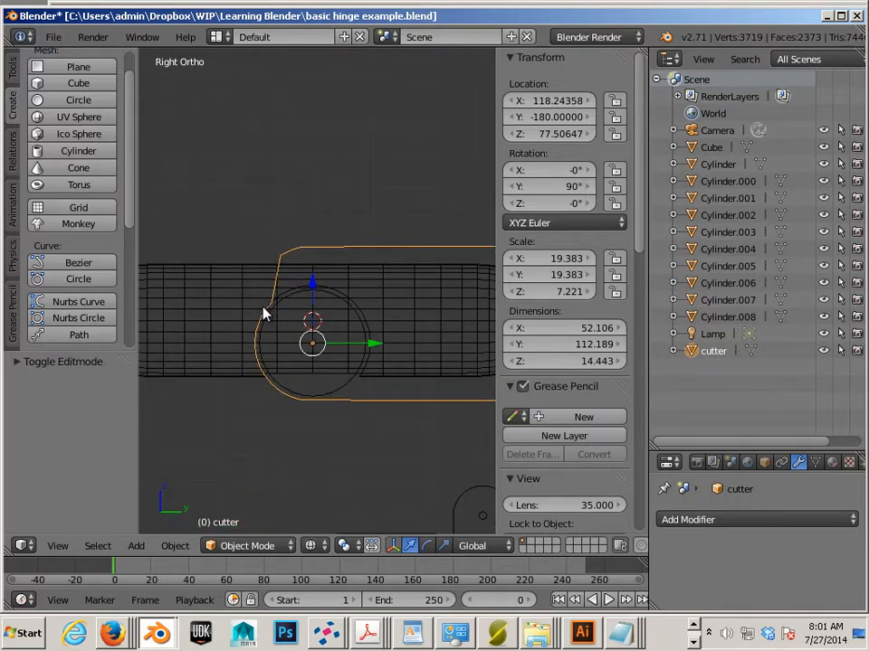
pyautogui.scroll(-2, 264, 314)
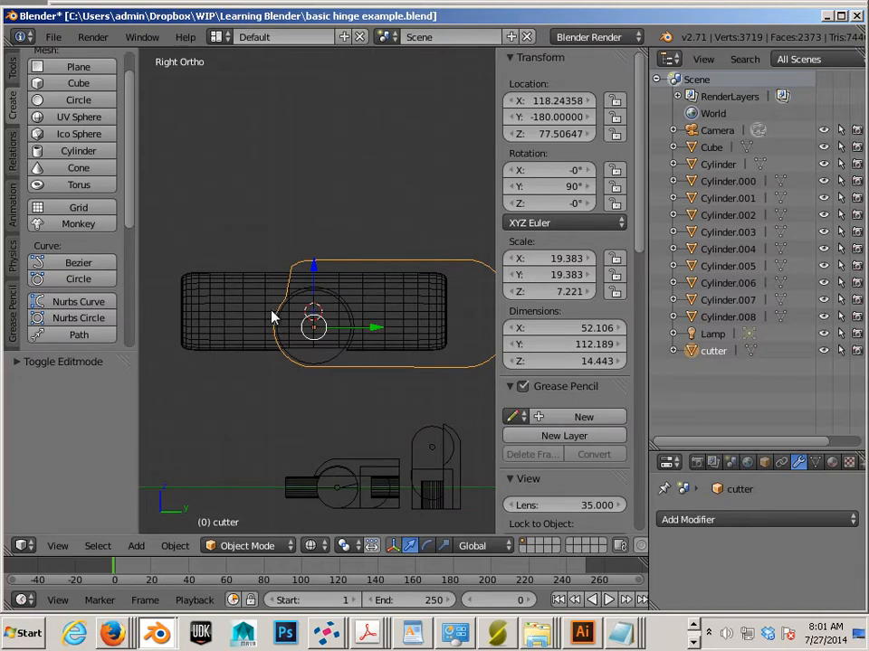
pyautogui.scroll(2, 351, 337)
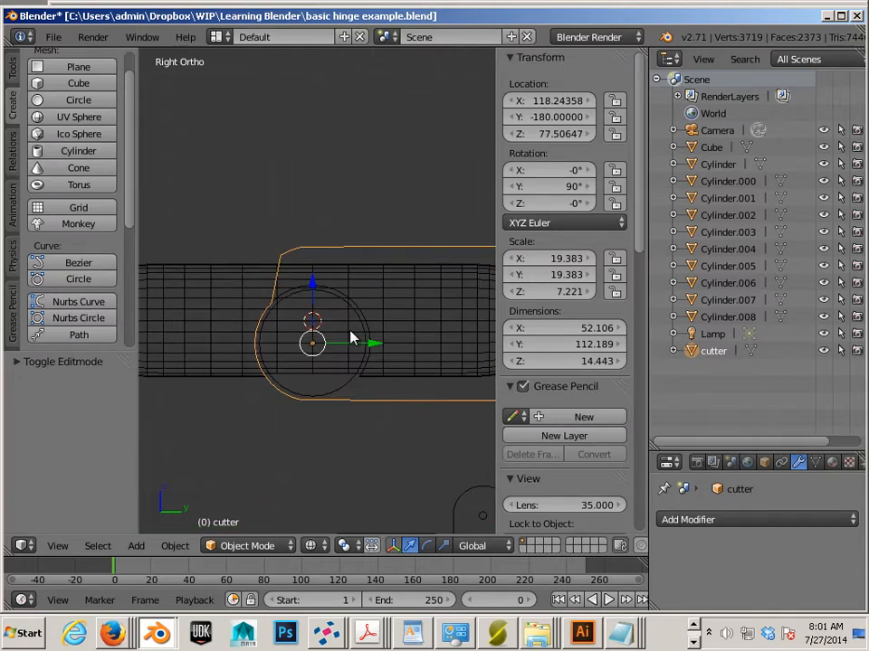
pyautogui.scroll(-2, 351, 337)
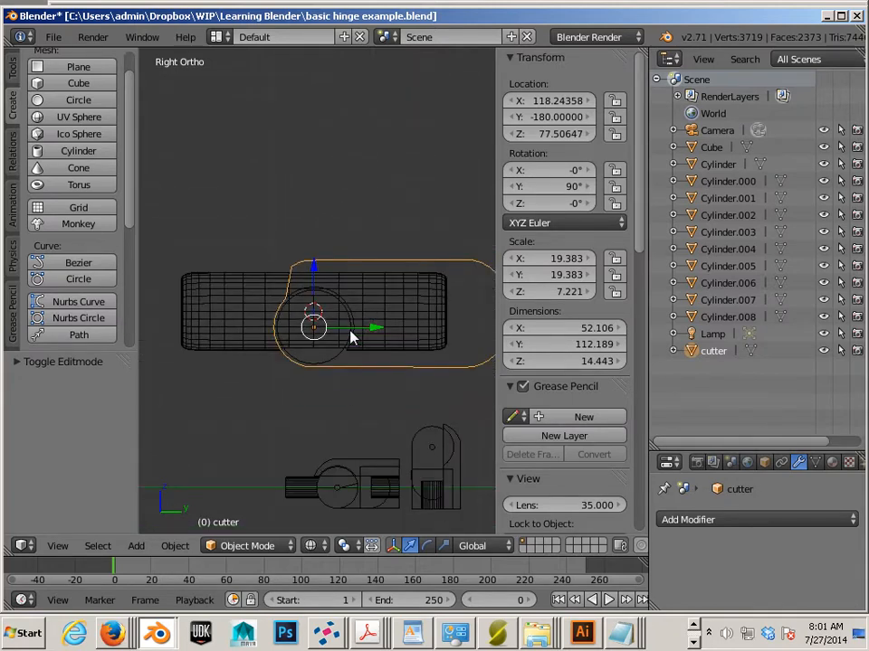
pyautogui.hotkey('shift', 'd')
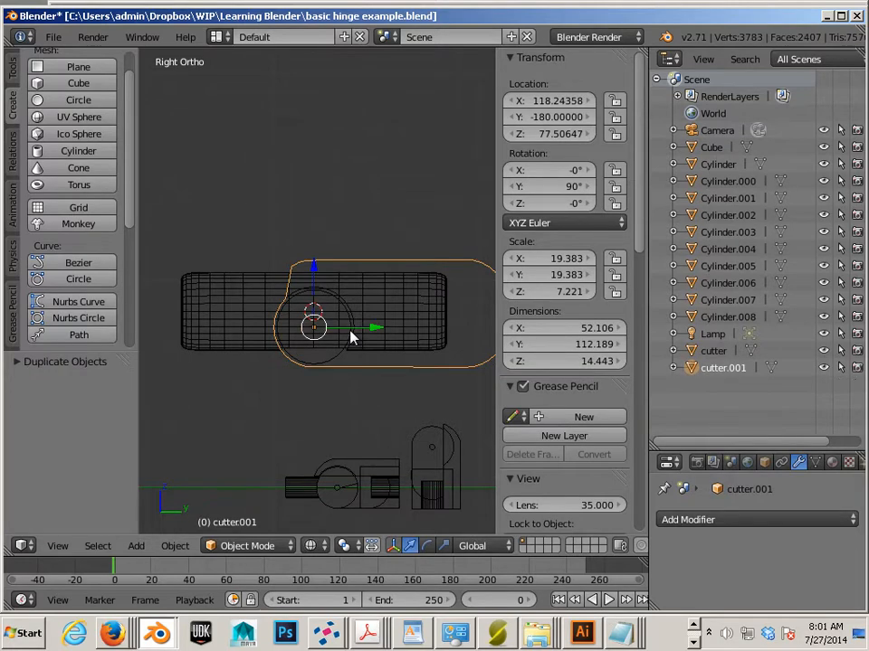
pyautogui.press('y')
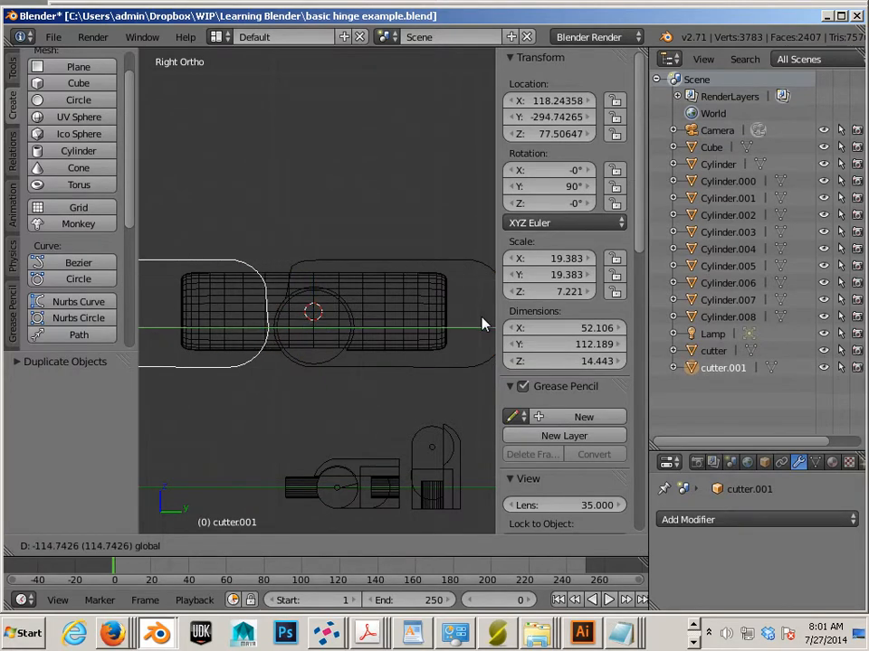
pyautogui.click(484, 323)
pyautogui.scroll(4, 425, 344)
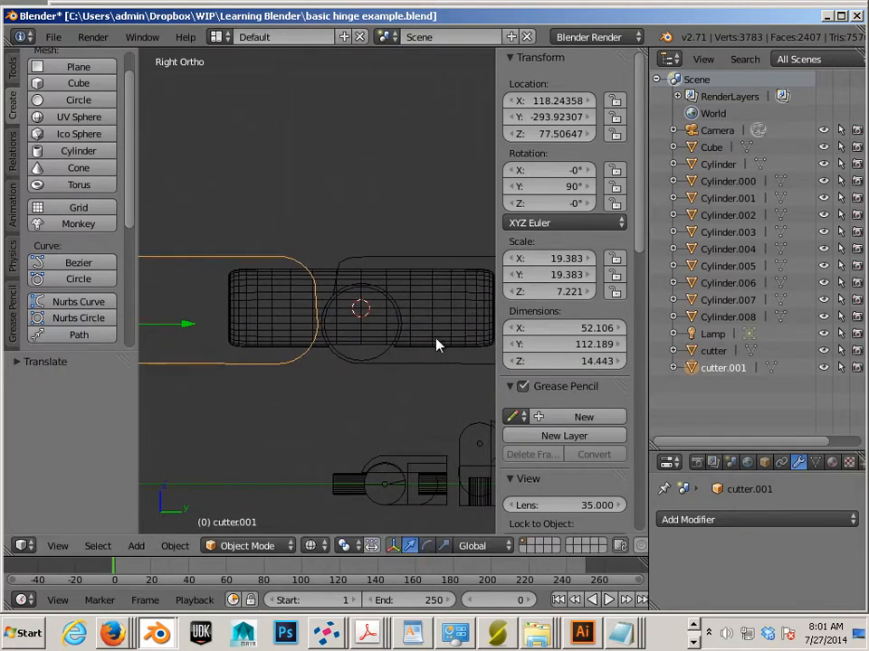
# - In Edit Mode, shift the upper corner vertices at the copied cutter's +Y end along Y toward the disc
pyautogui.press('Tab')
pyautogui.scroll(2, 320, 305)
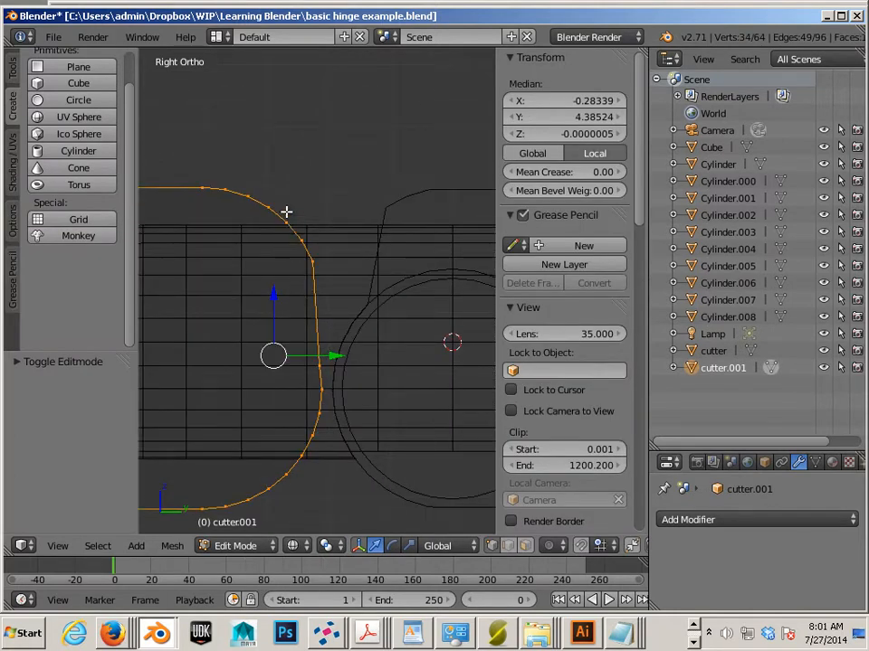
pyautogui.moveTo(286, 212); pyautogui.dragTo(321, 267)
pyautogui.press('g')
pyautogui.press('y')
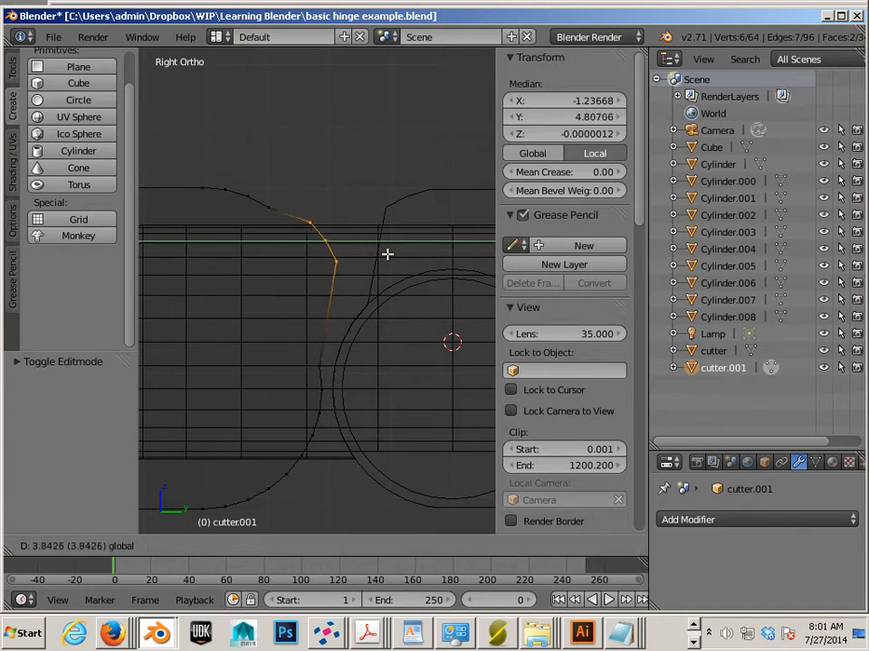
pyautogui.click(384, 258)
# - Reposition the middle and upper vertex pairs of the copied cutter's +Y end to follow the disc's curved outline
pyautogui.moveTo(306, 355); pyautogui.dragTo(324, 368)
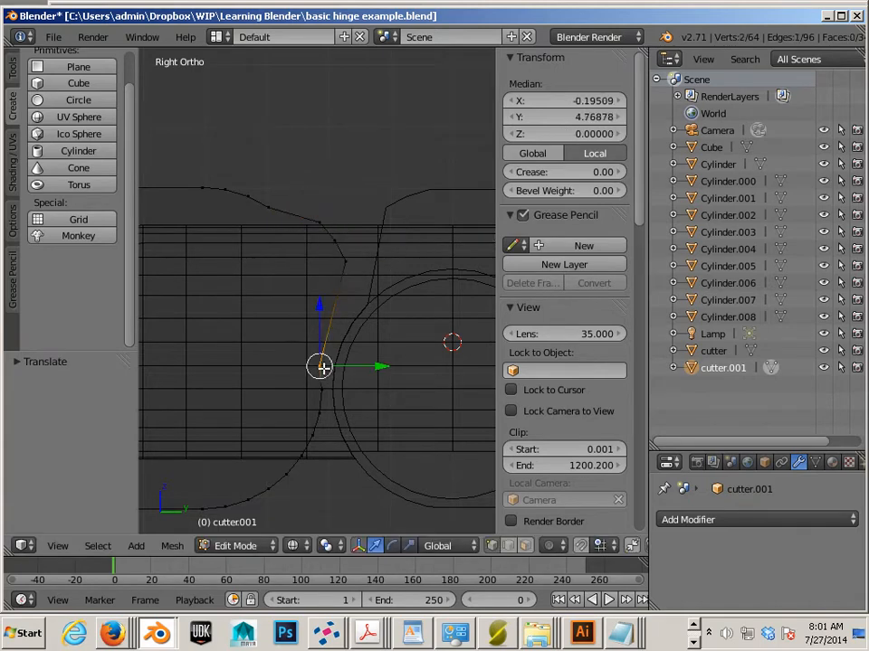
pyautogui.press('g')
pyautogui.click(335, 362)
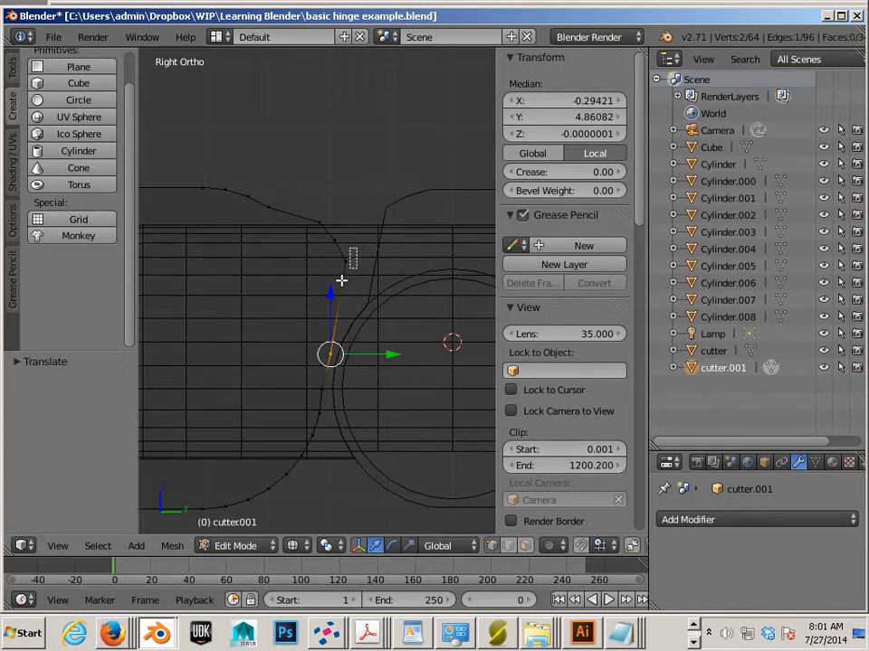
pyautogui.rightClick(347, 265)
pyautogui.press('g')
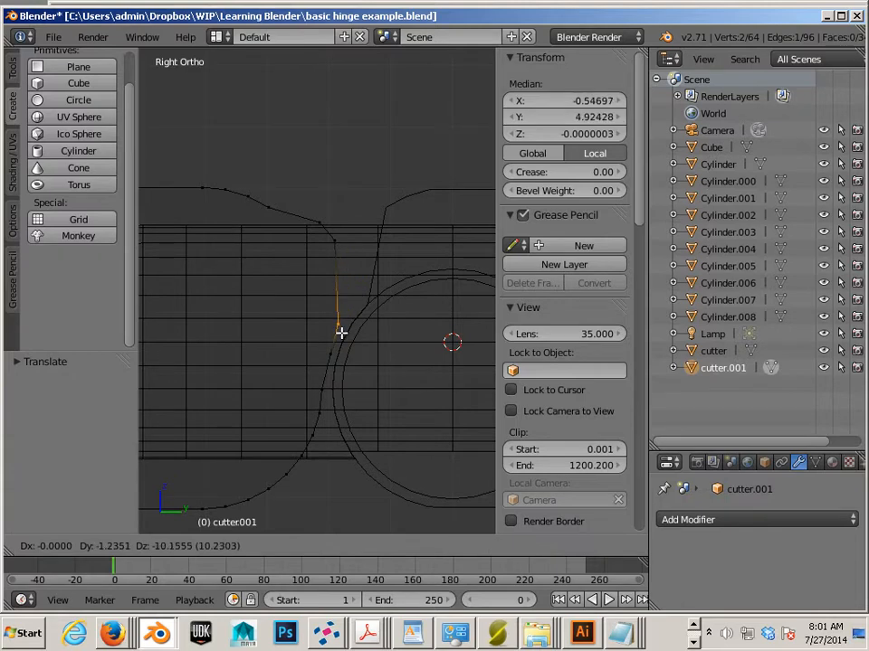
pyautogui.click(342, 331)
pyautogui.rightClick(336, 242)
pyautogui.press('g')
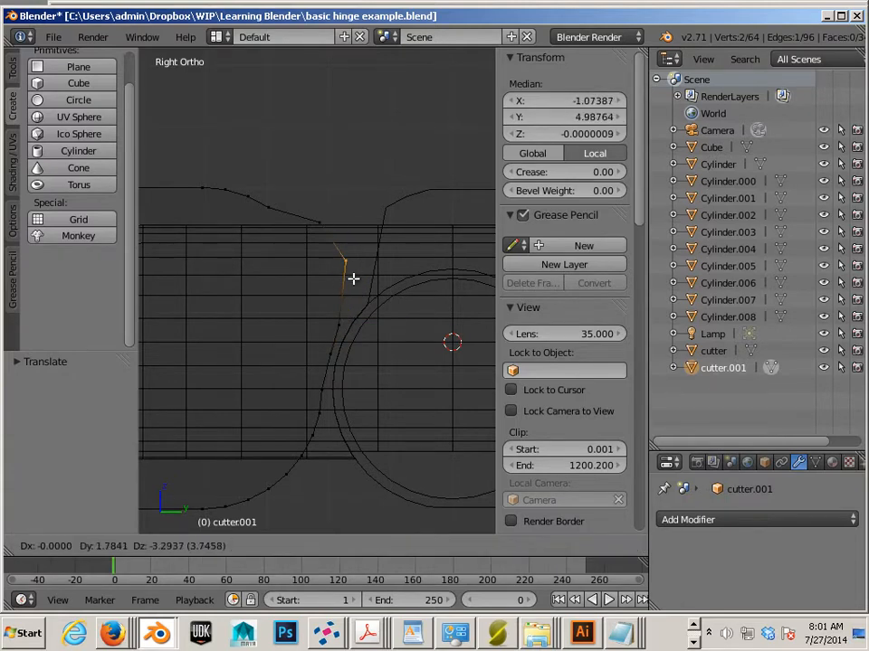
pyautogui.click(362, 308)
# - Move the copied cutter's upper vertex pair outward above the bar, next to the original cutter's upper corner
pyautogui.rightClick(320, 225)
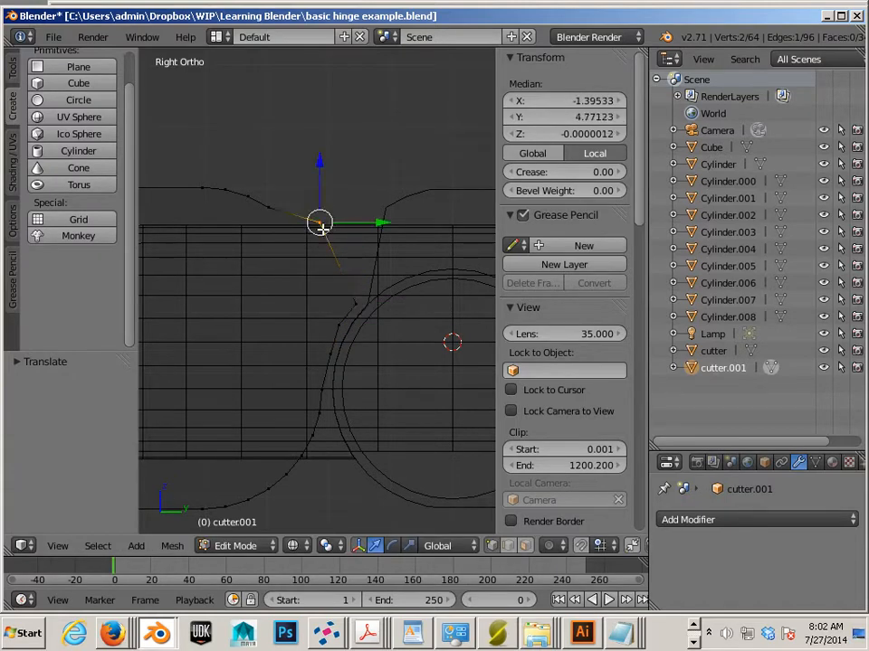
pyautogui.press('g')
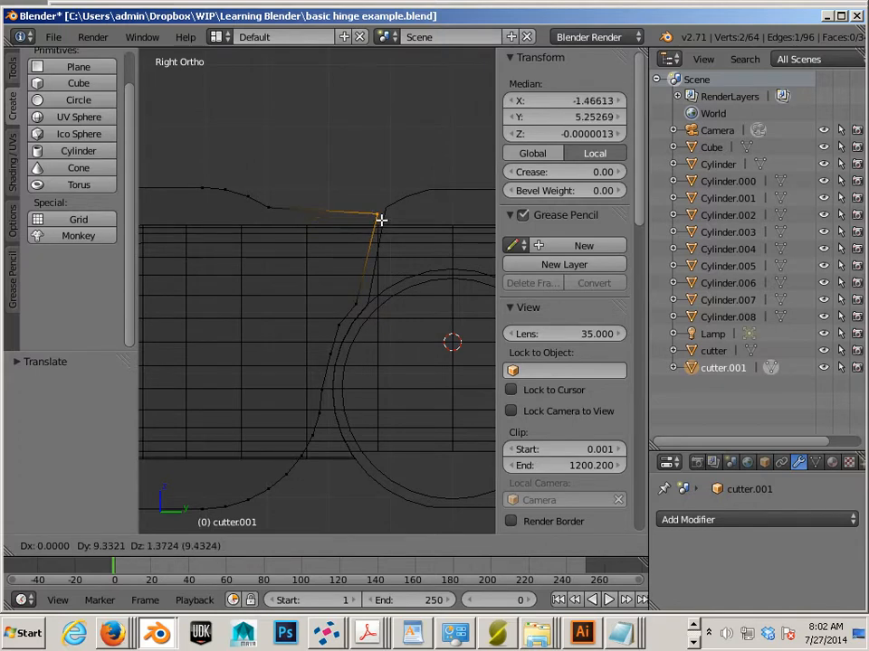
pyautogui.click(381, 217)
# - Move the lower vertex pairs of the copied cutter's +Y end toward the disc to follow its lower curve
pyautogui.keyDown('shift'); pyautogui.moveTo(316, 399); pyautogui.dragTo(332, 317, button='middle'); pyautogui.keyUp('shift')
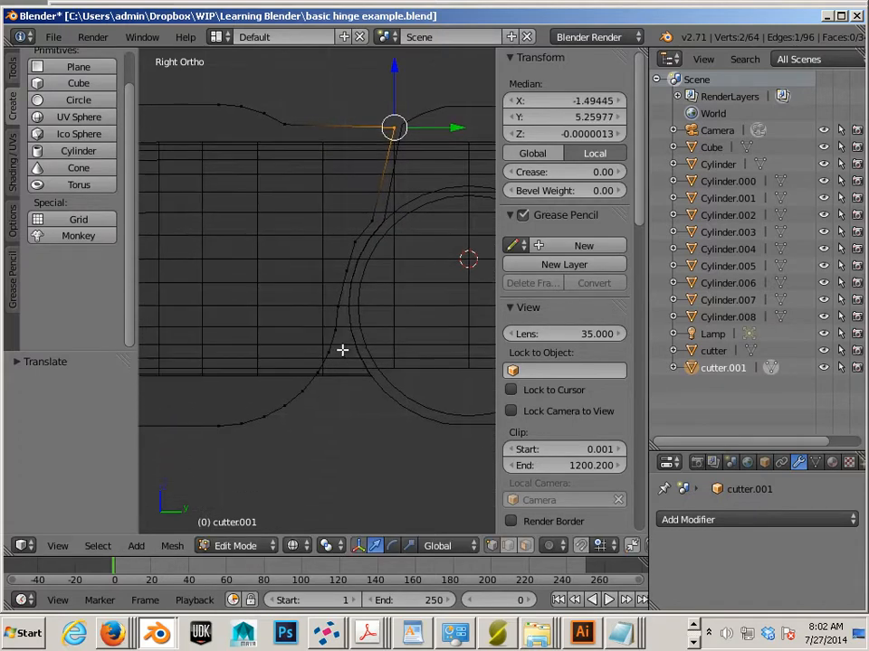
pyautogui.press('b')
pyautogui.moveTo(341, 350); pyautogui.dragTo(346, 375)
pyautogui.press('a')
pyautogui.press('b')
pyautogui.press('b')
pyautogui.press('g')
pyautogui.click(362, 383)
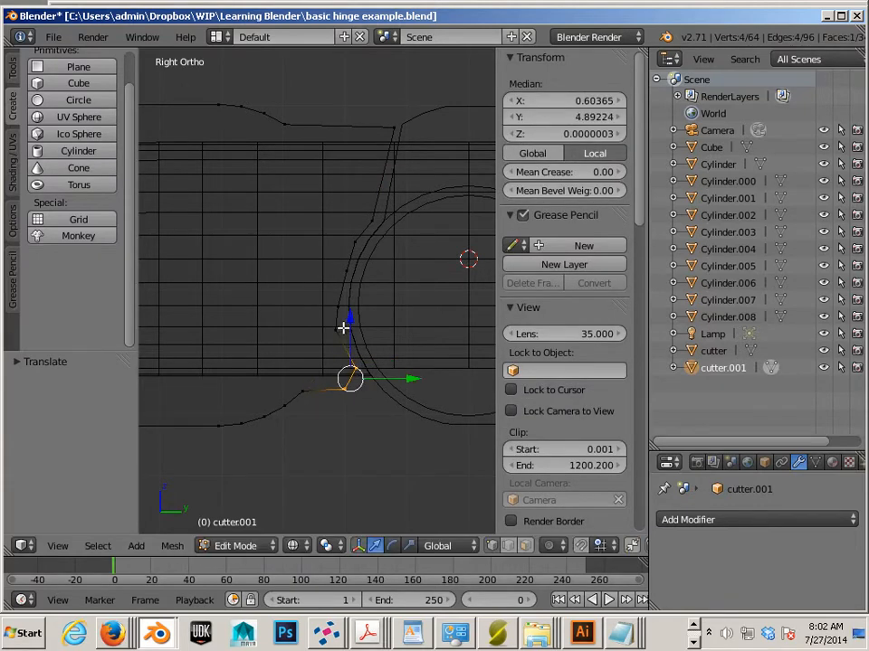
pyautogui.rightClick(338, 338)
pyautogui.press('g')
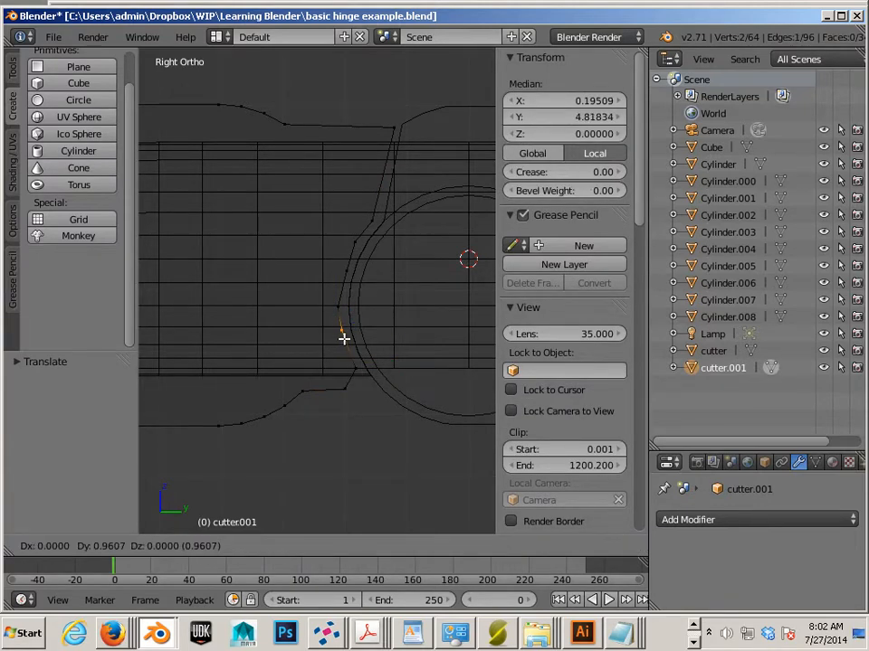
pyautogui.click(343, 340)
# - Shift the two vertex pairs just below the bar on the copied cutter toward +Y and slightly down
pyautogui.press('b')
pyautogui.moveTo(362, 409); pyautogui.dragTo(317, 390)
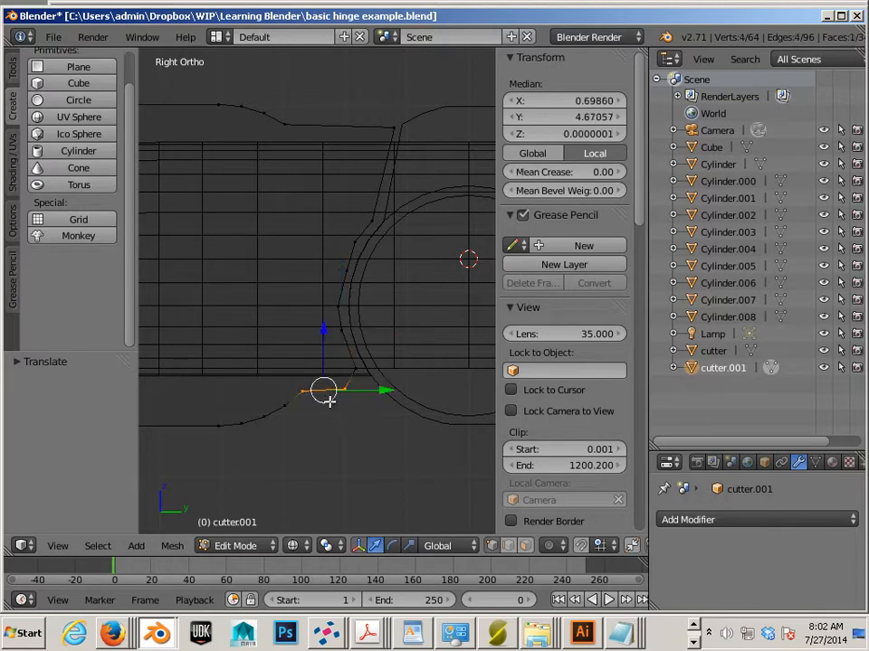
pyautogui.press('g')
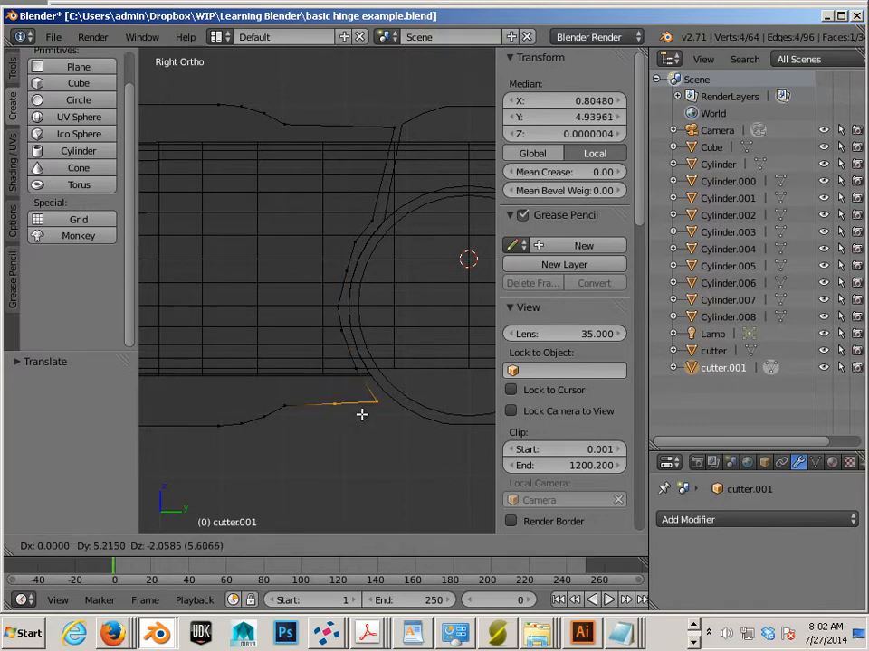
pyautogui.click(347, 412)
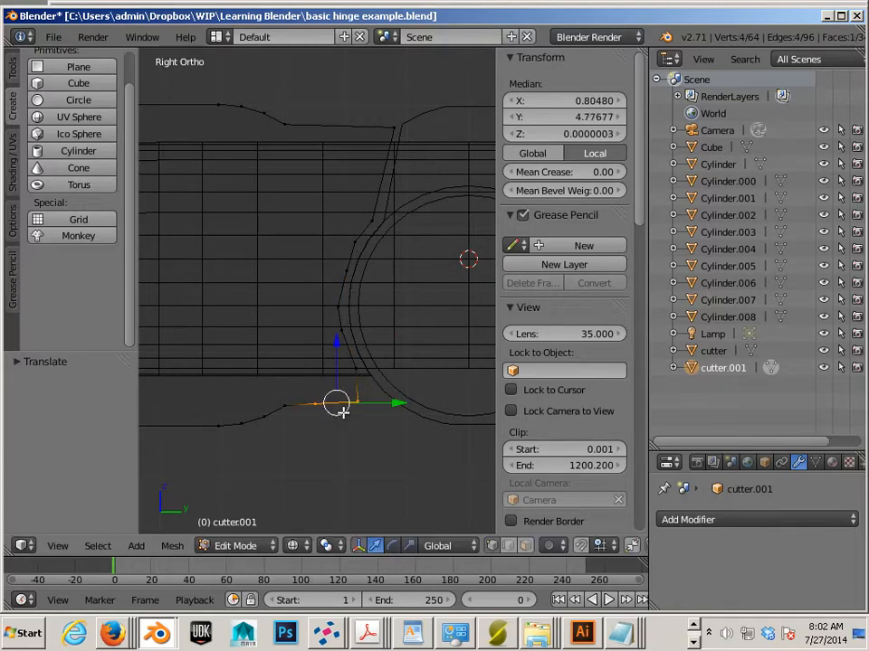
pyautogui.scroll(-3, 343, 411)
pyautogui.scroll(4, 359, 409)
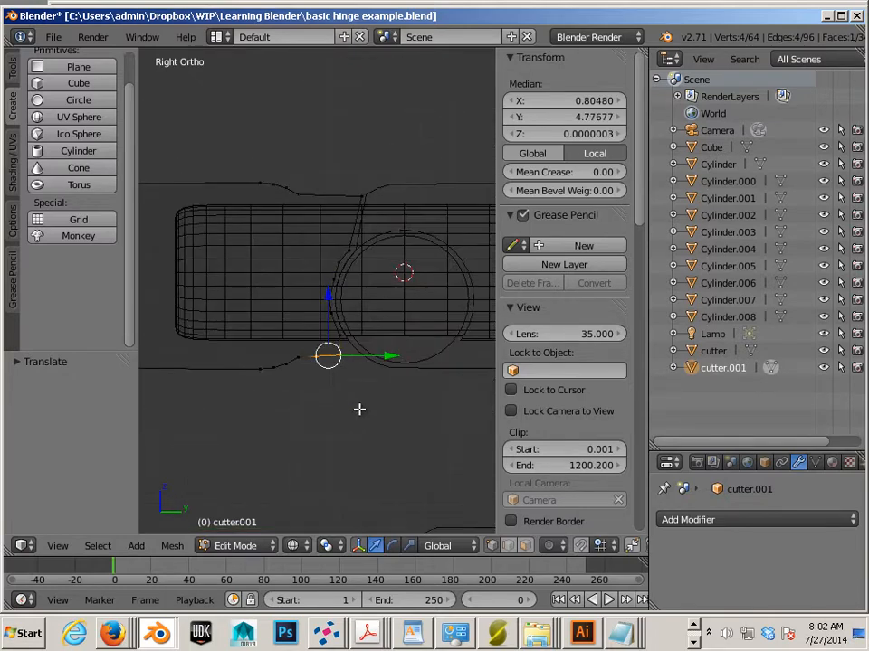
# - Pull the copied cutter's outermost vertex pair below the bar back along Y, away from the disc, and clear the selection
pyautogui.rightClick(367, 428)
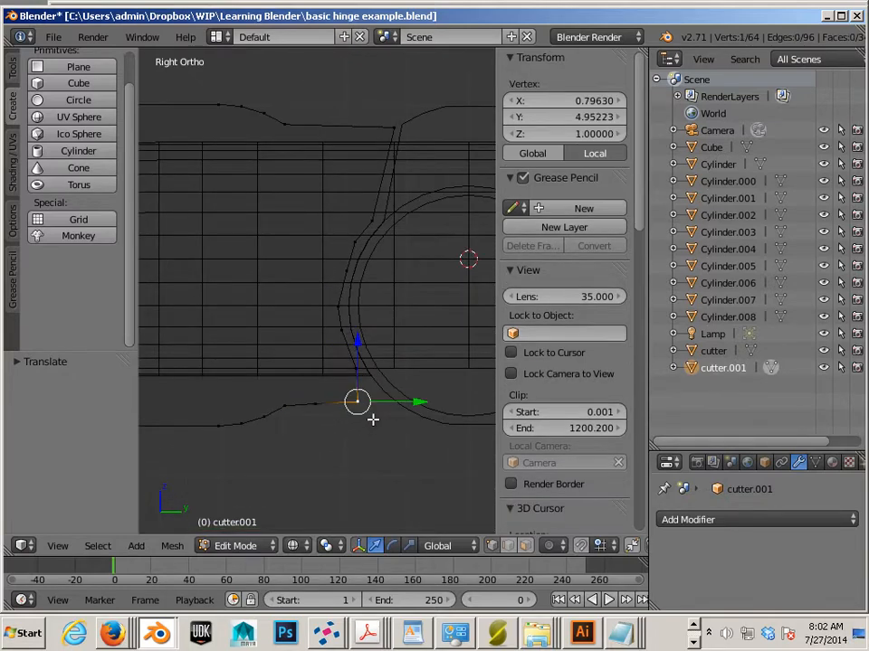
pyautogui.press('g')
pyautogui.press('Escape')
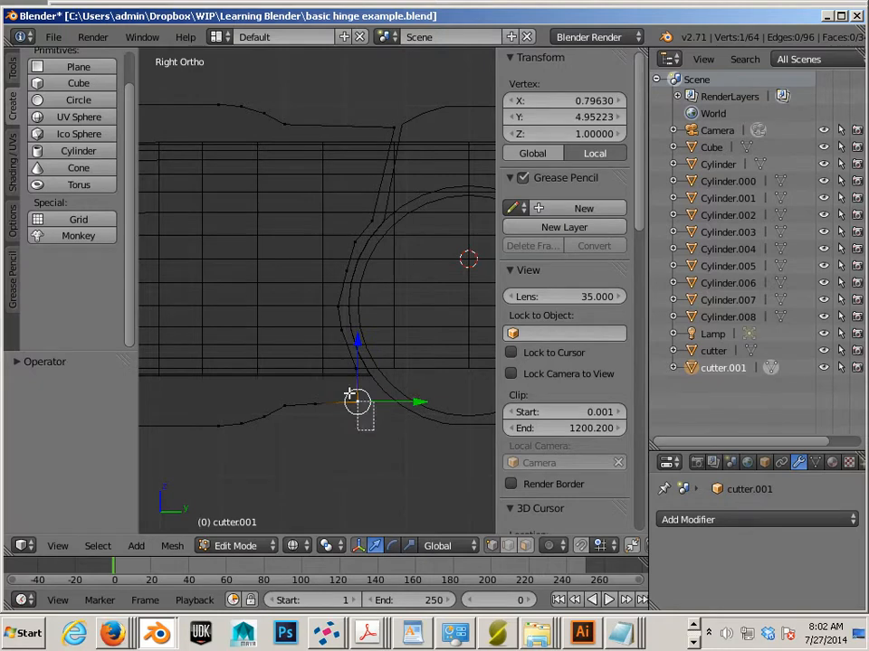
pyautogui.keyDown('shift'); pyautogui.rightClick(352, 399); pyautogui.keyUp('shift')
pyautogui.press('g')
pyautogui.press('y')
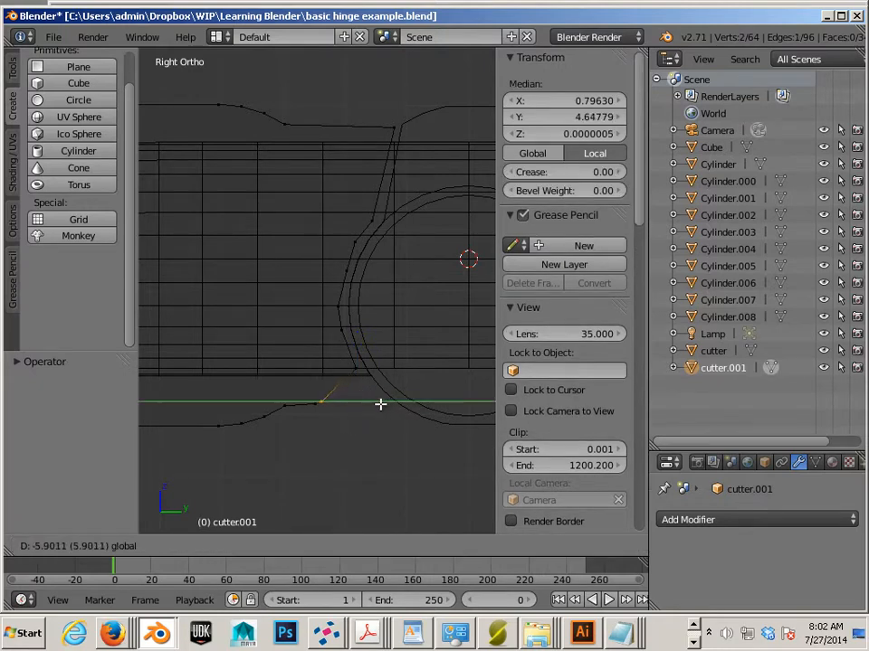
pyautogui.click(389, 404)
pyautogui.press('a')
# - Return to Object Mode in solid shading and scale the original cutter along X to a thickness of about 45.4 units
pyautogui.scroll(-2, 379, 428)
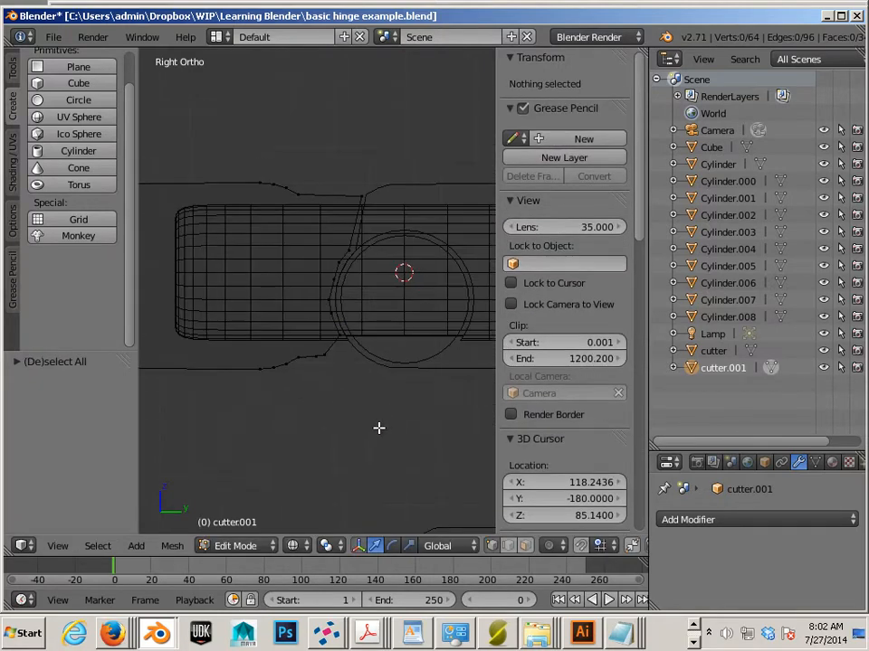
pyautogui.scroll(-2, 361, 367)
pyautogui.press('z')
pyautogui.press('z')
pyautogui.press('z')
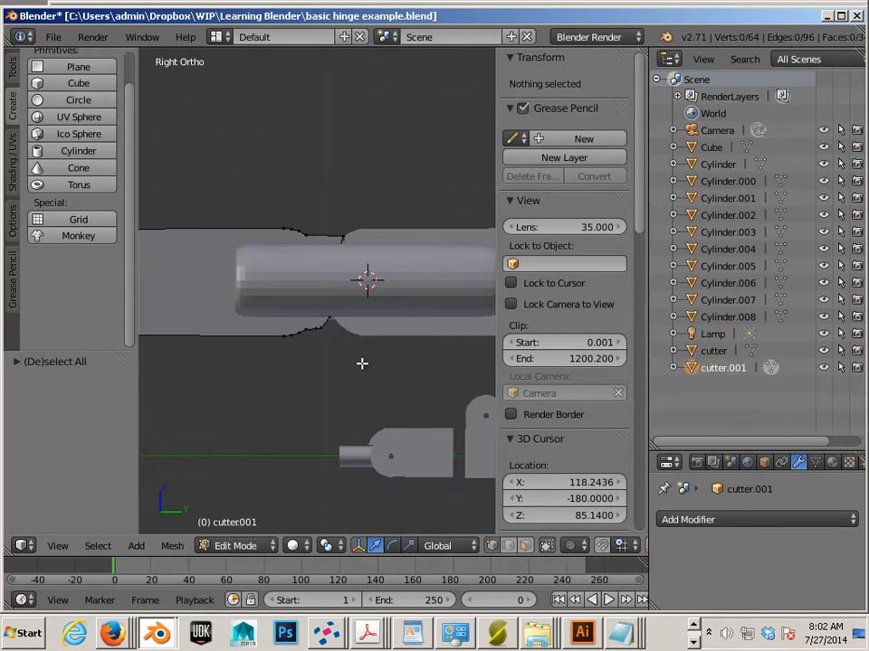
pyautogui.moveTo(362, 362); pyautogui.dragTo(308, 325, button='middle')
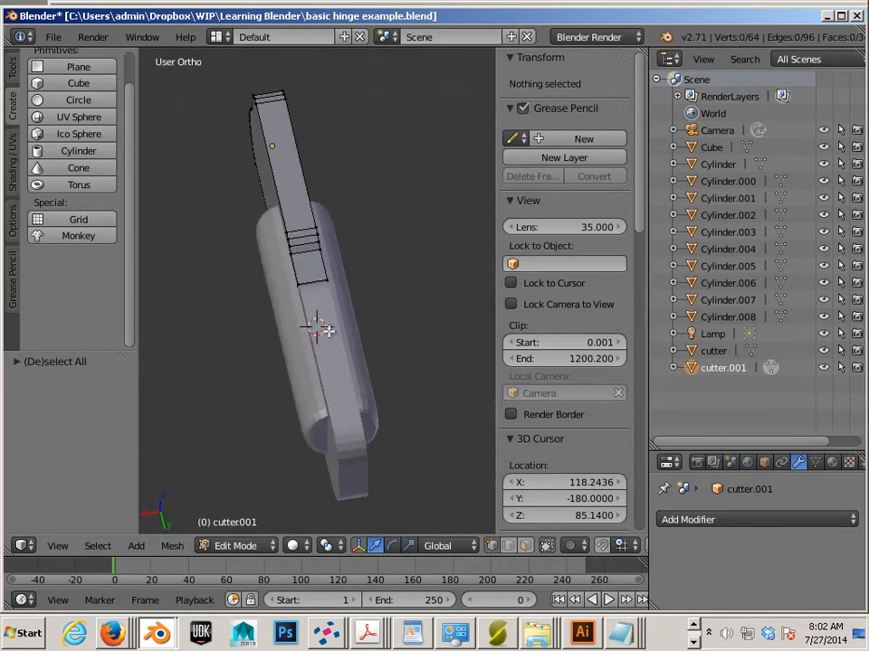
pyautogui.press('Tab')
pyautogui.rightClick(341, 321)
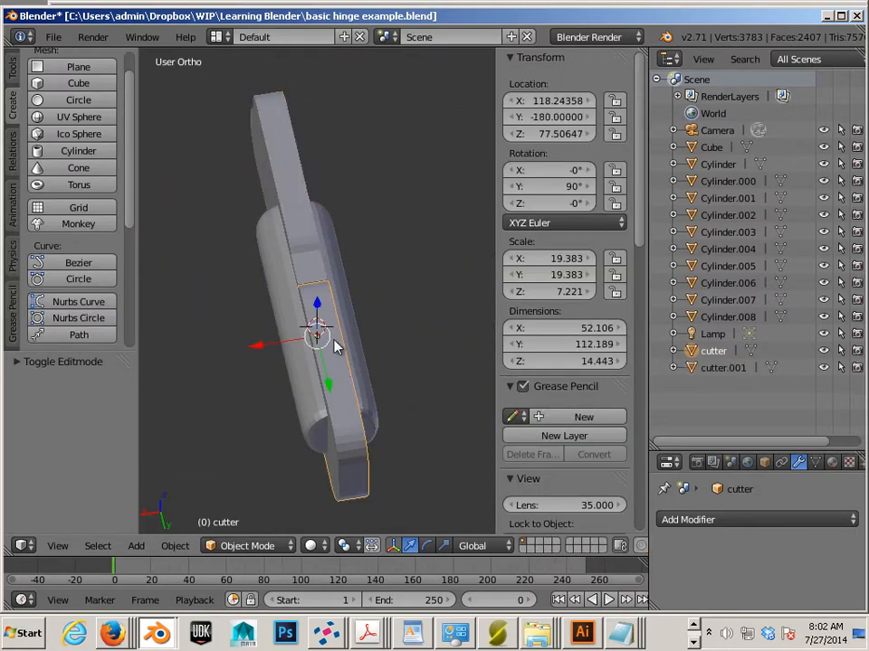
pyautogui.hotkey('ctrl', 'alt', 's')
pyautogui.moveTo(253, 350); pyautogui.dragTo(566, 281)
# - Scale the copied cutter along X to a thickness of about 48.5 units, wider than the bar
pyautogui.rightClick(289, 197)
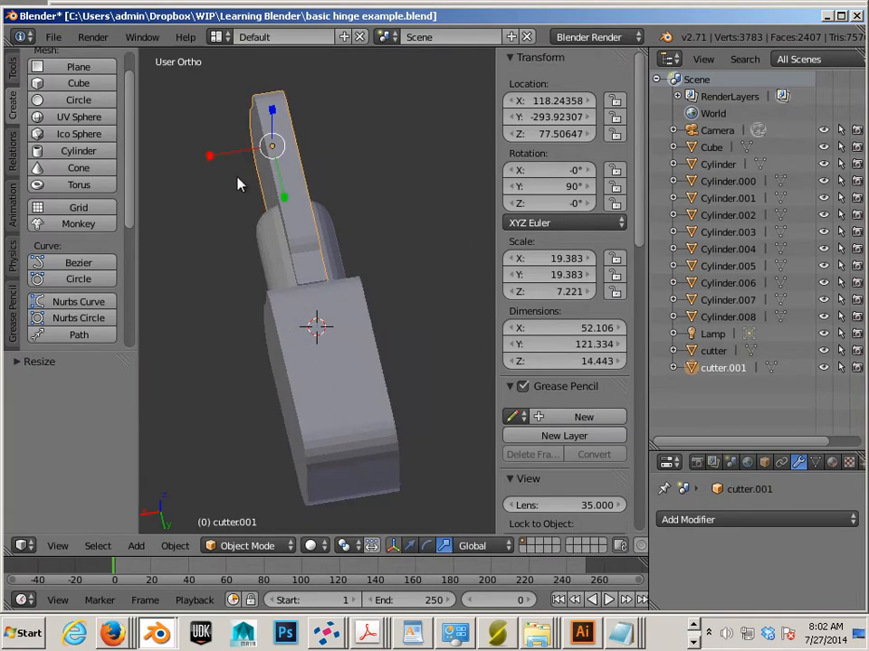
pyautogui.moveTo(215, 159); pyautogui.dragTo(472, 179)
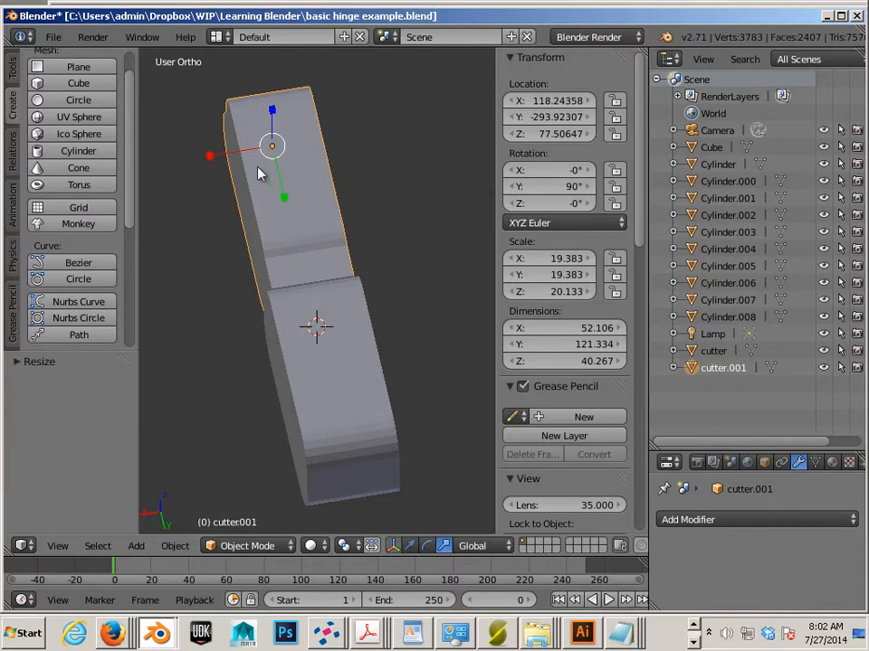
pyautogui.moveTo(208, 158); pyautogui.dragTo(190, 163)
# - In wireframe right view, duplicate the bar with both cutters and raise the set along Z, with the cutters at about 173.1
pyautogui.moveTo(236, 344); pyautogui.dragTo(404, 256, button='middle')
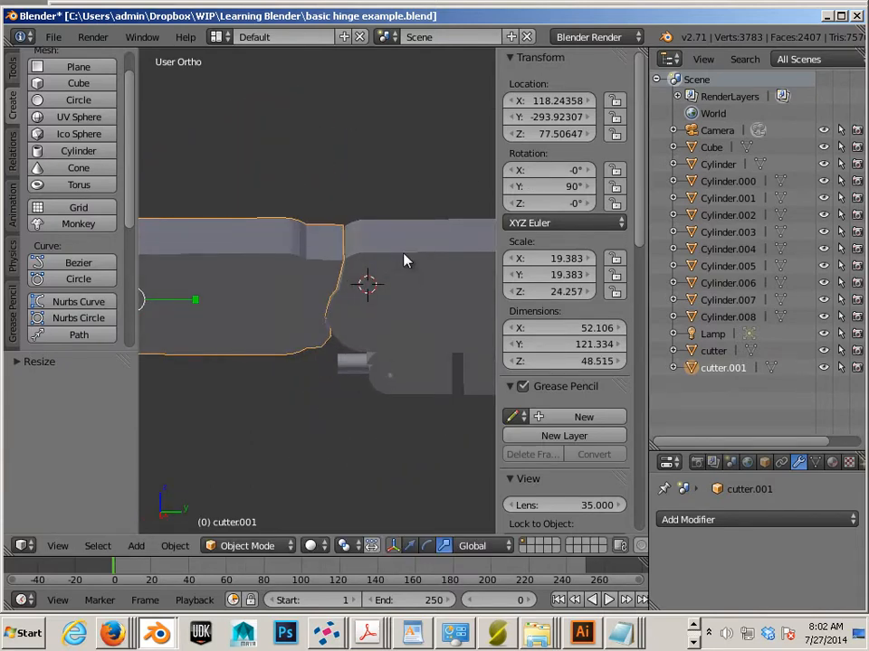
pyautogui.press('KP_1')
pyautogui.press('KP_3')
pyautogui.press('z')
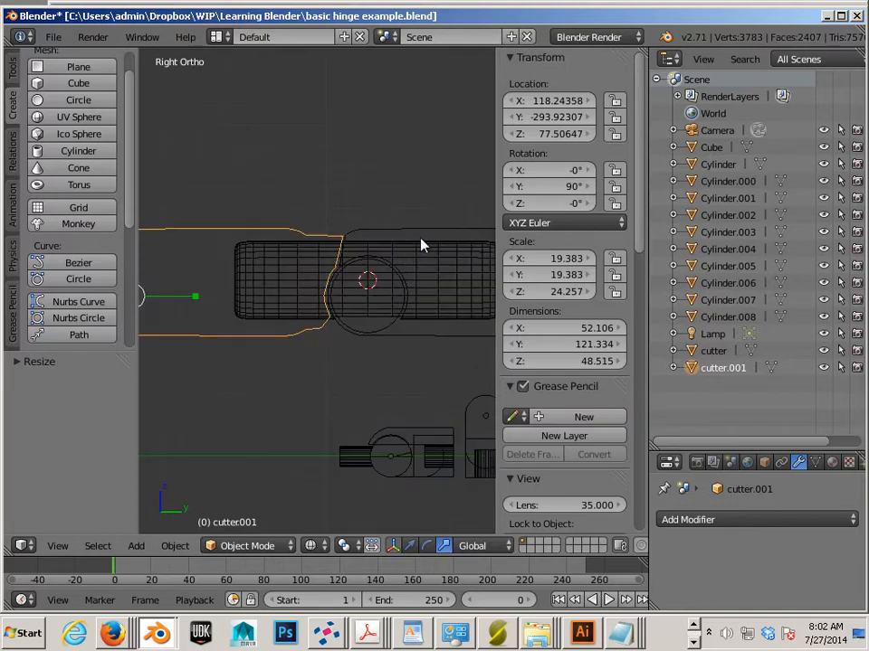
pyautogui.scroll(-2, 421, 245)
pyautogui.rightClick(388, 252)
pyautogui.keyDown('shift'); pyautogui.rightClick(287, 247); pyautogui.keyUp('shift')
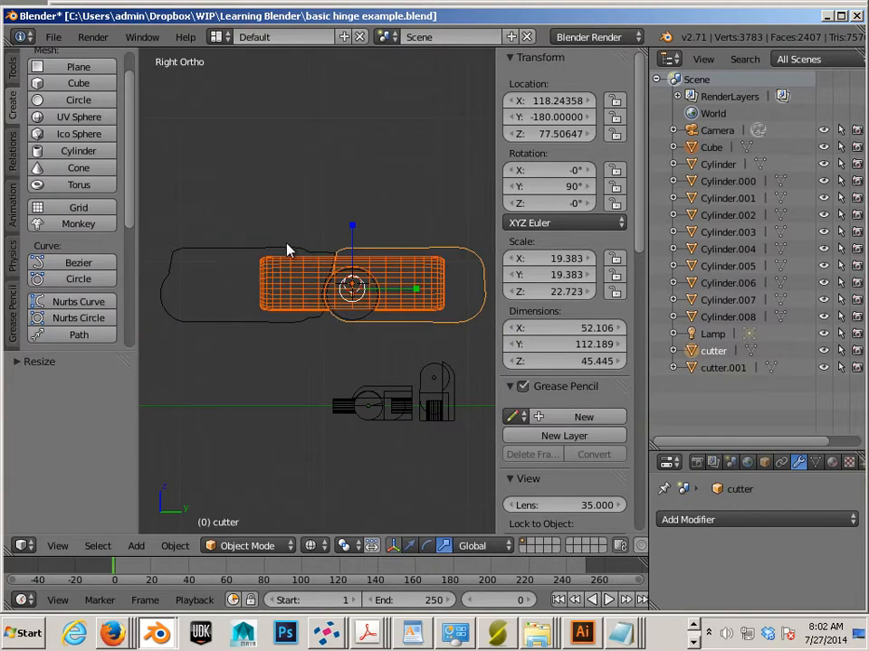
pyautogui.keyDown('shift'); pyautogui.rightClick(288, 256); pyautogui.keyUp('shift')
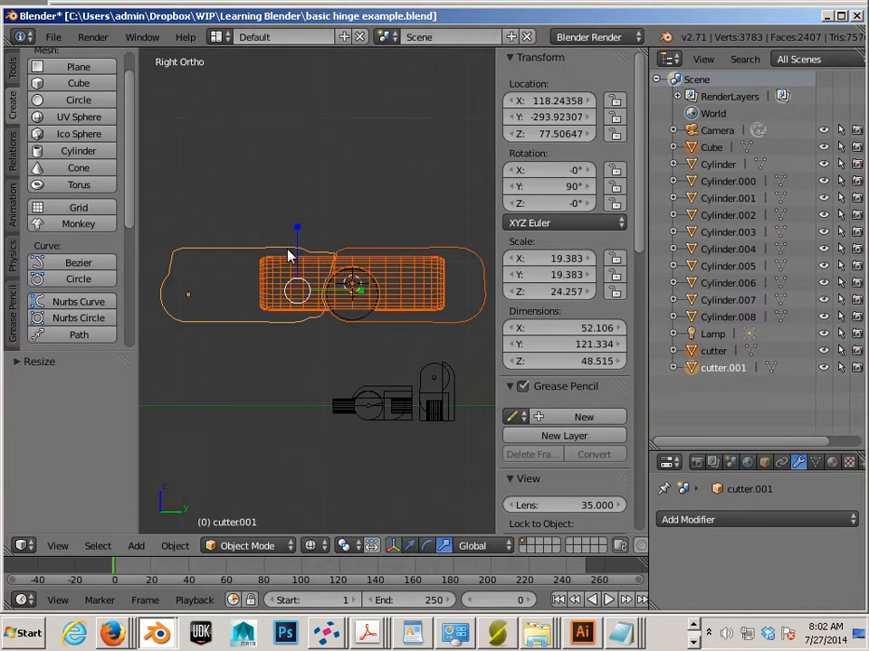
pyautogui.hotkey('shift', 'd')
pyautogui.press('Escape')
pyautogui.press('g')
pyautogui.press('z')
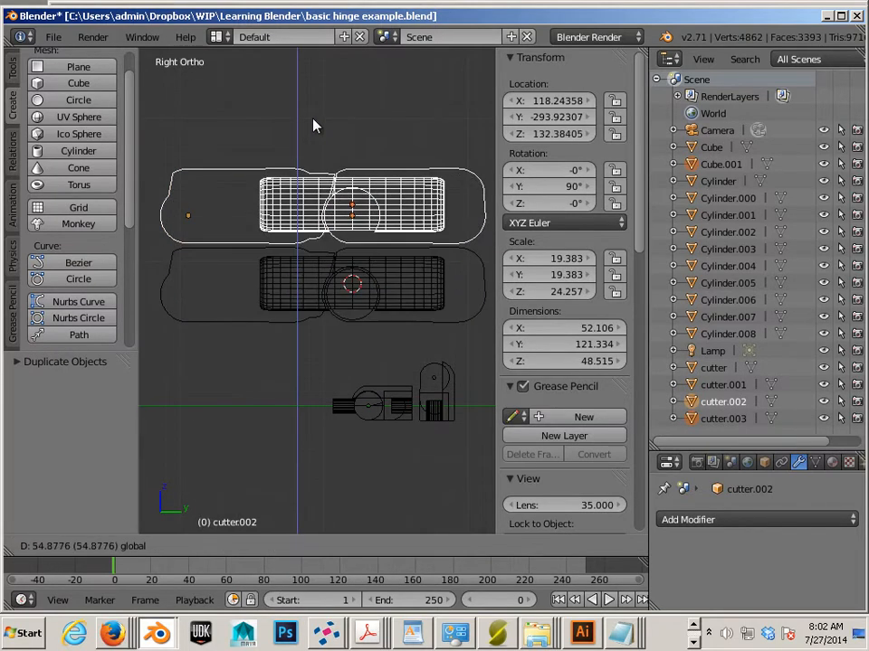
pyautogui.click(322, 124)
# - Duplicate the raised set again and move it up along Z, with the cutters at about 255.1
pyautogui.keyDown('shift'); pyautogui.moveTo(322, 124); pyautogui.dragTo(307, 261, button='middle'); pyautogui.keyUp('shift')
pyautogui.hotkey('shift', 'd')
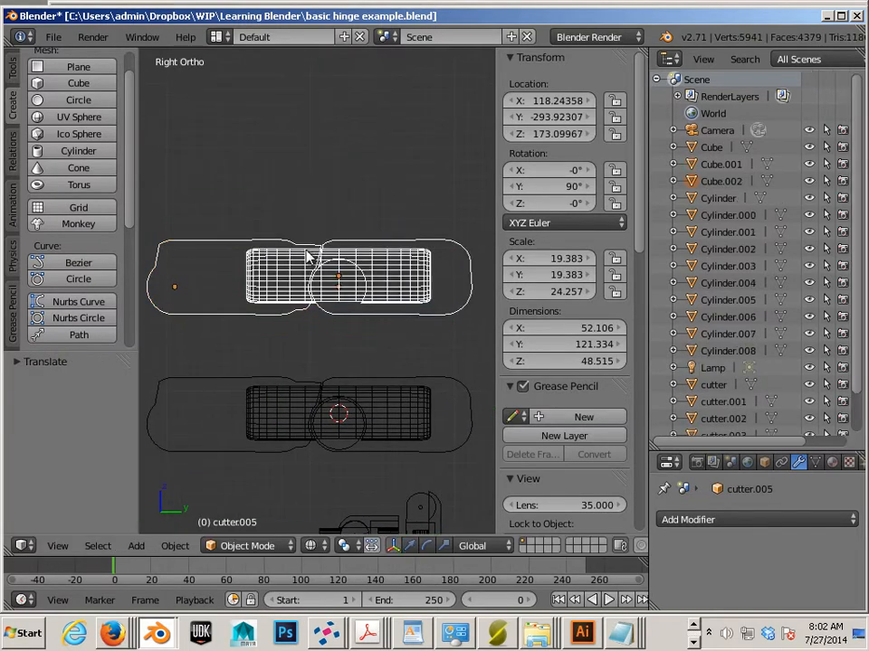
pyautogui.press('Escape')
pyautogui.press('g')
pyautogui.press('z')
pyautogui.click(301, 109)
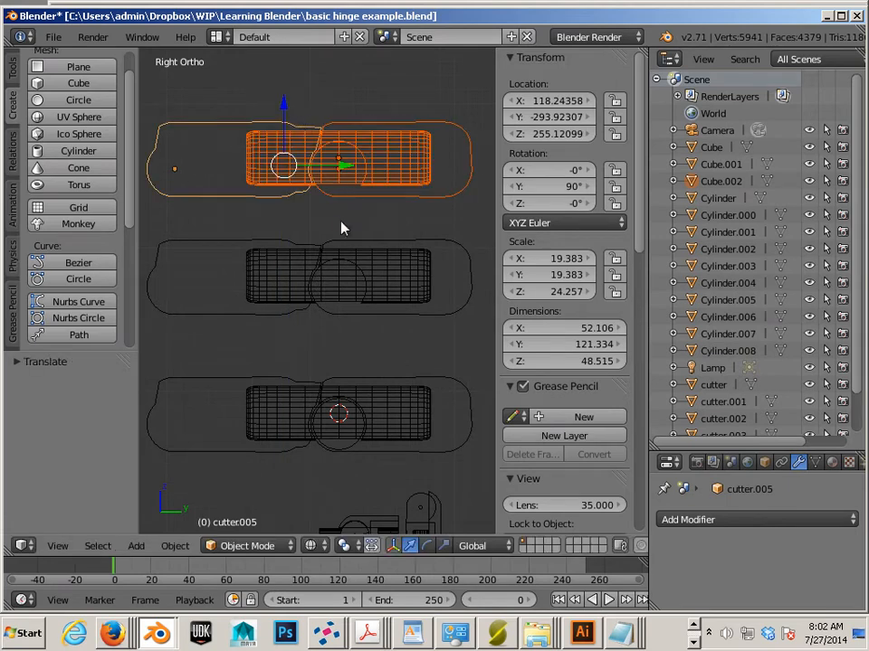
# - Delete the -Y cutter from the topmost set and the +Y cutter from the middle set
pyautogui.press('a')
pyautogui.rightClick(282, 211)
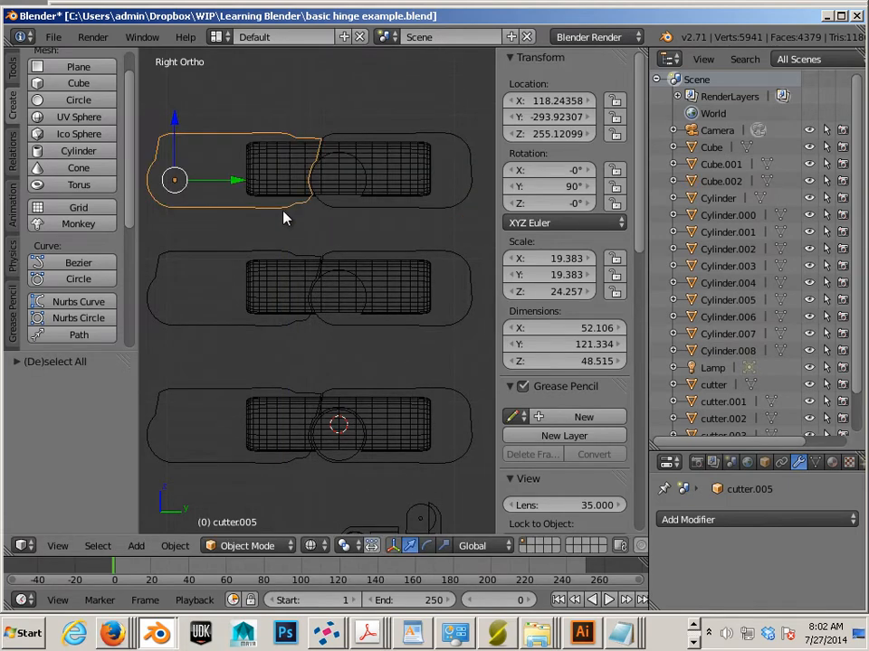
pyautogui.press('x')
pyautogui.click(279, 226)
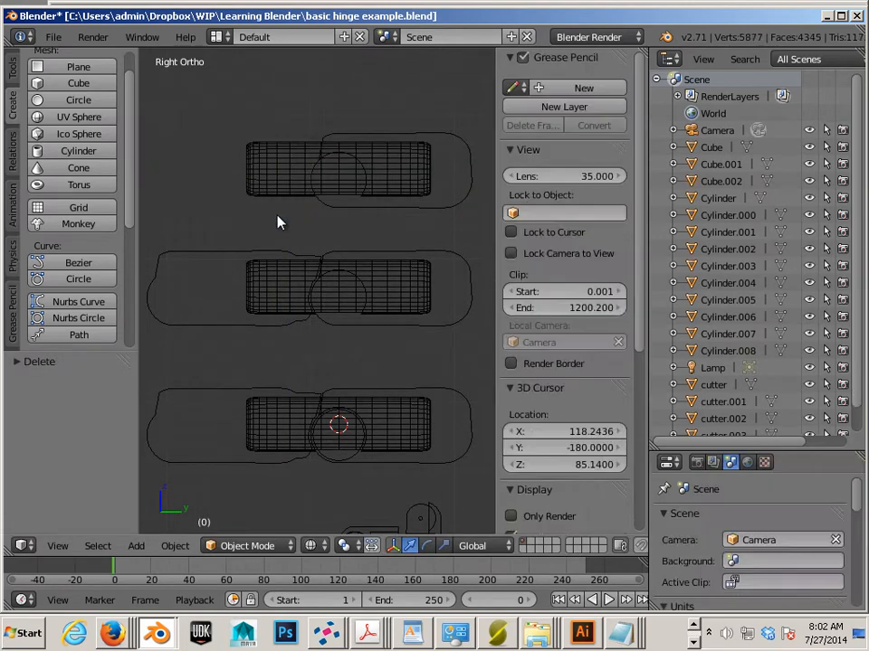
pyautogui.rightClick(361, 253)
pyautogui.press('x')
pyautogui.click(334, 250)
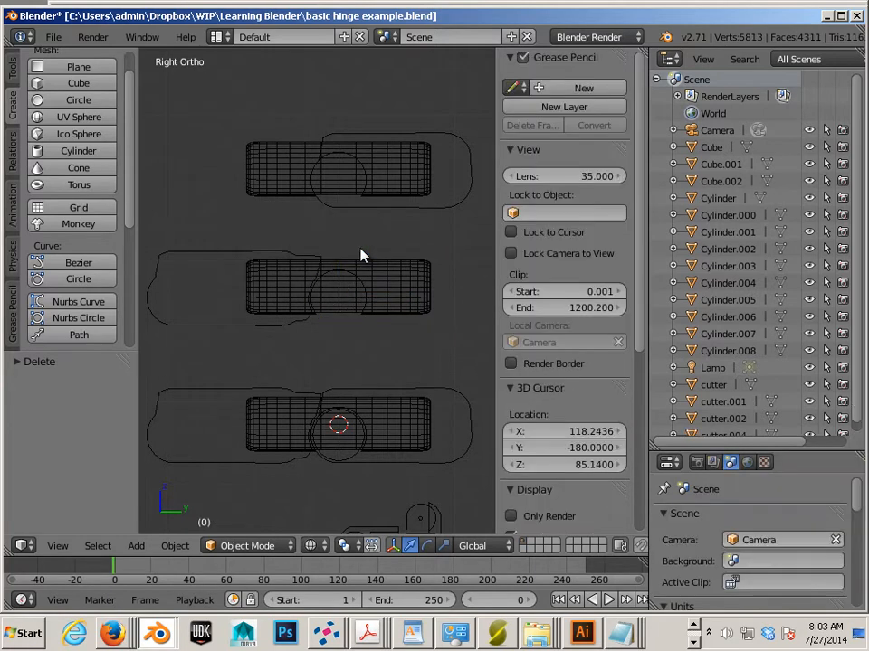
# - Cut the topmost bar with its +Y cutter, cutter.004, using a Boolean Difference modifier, and apply it
pyautogui.rightClick(409, 210)
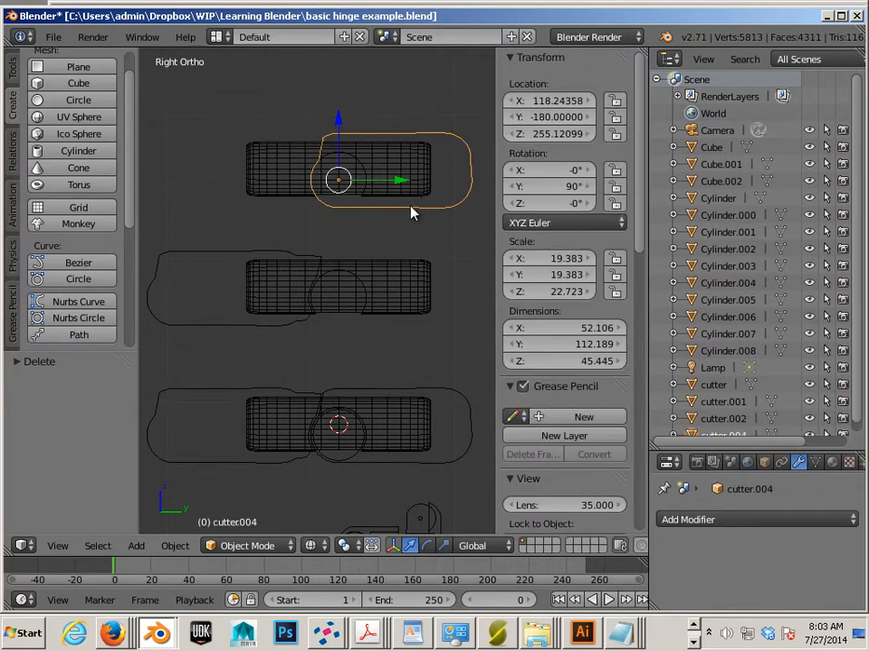
pyautogui.rightClick(282, 190)
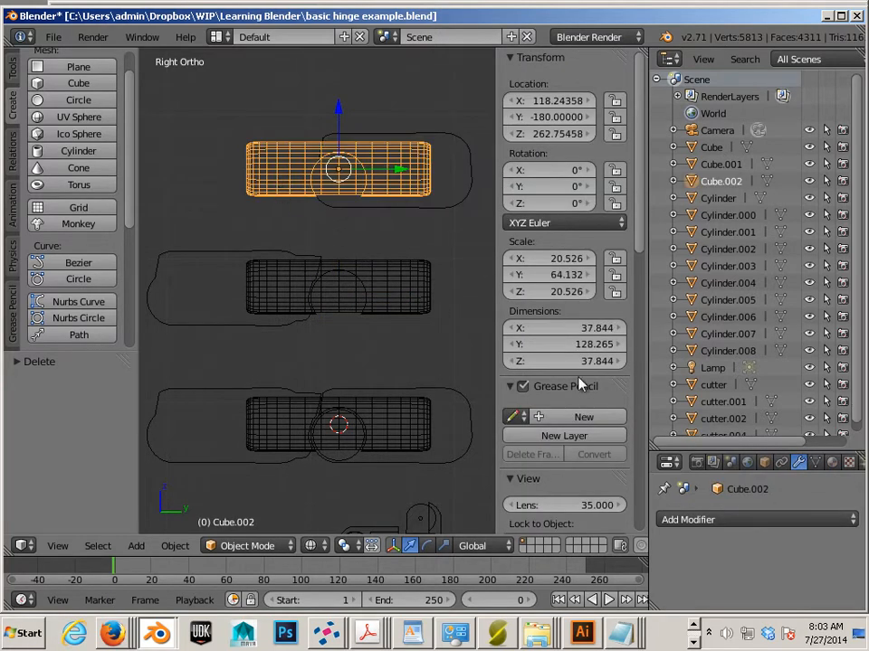
pyautogui.click(697, 522)
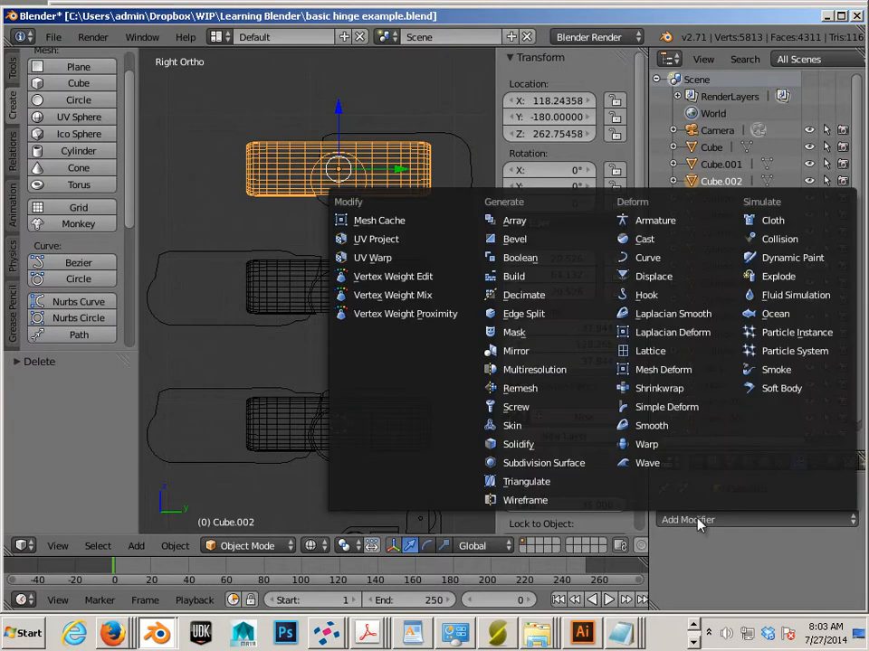
pyautogui.click(534, 266)
pyautogui.scroll(-2, 726, 554)
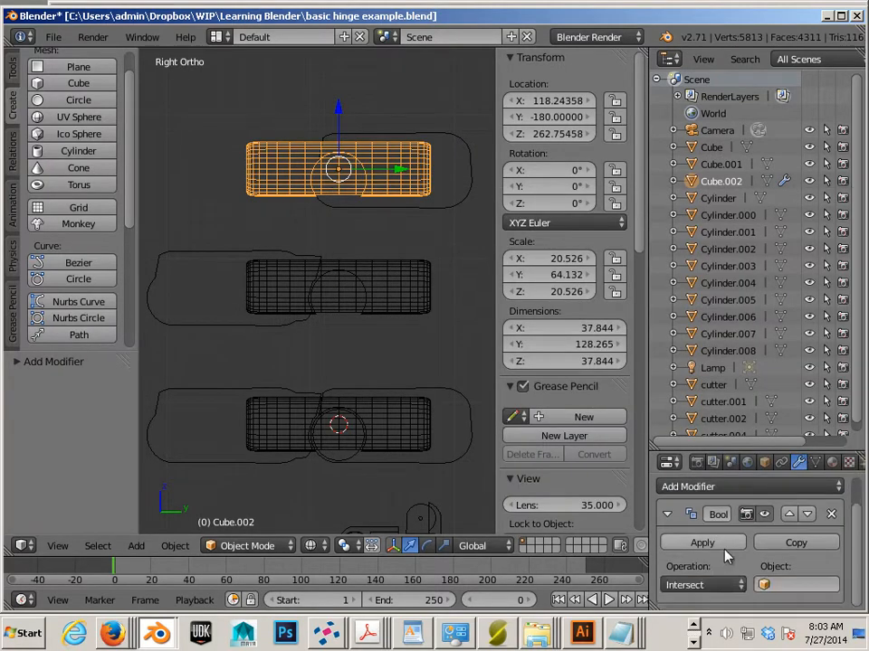
pyautogui.click(734, 586)
pyautogui.click(717, 530)
pyautogui.click(796, 584)
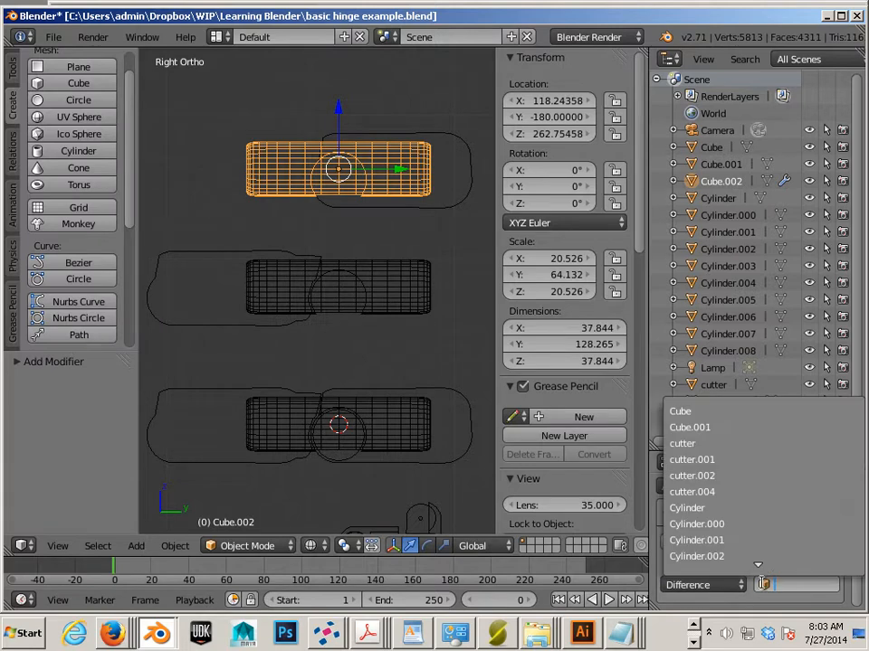
pyautogui.click(752, 491)
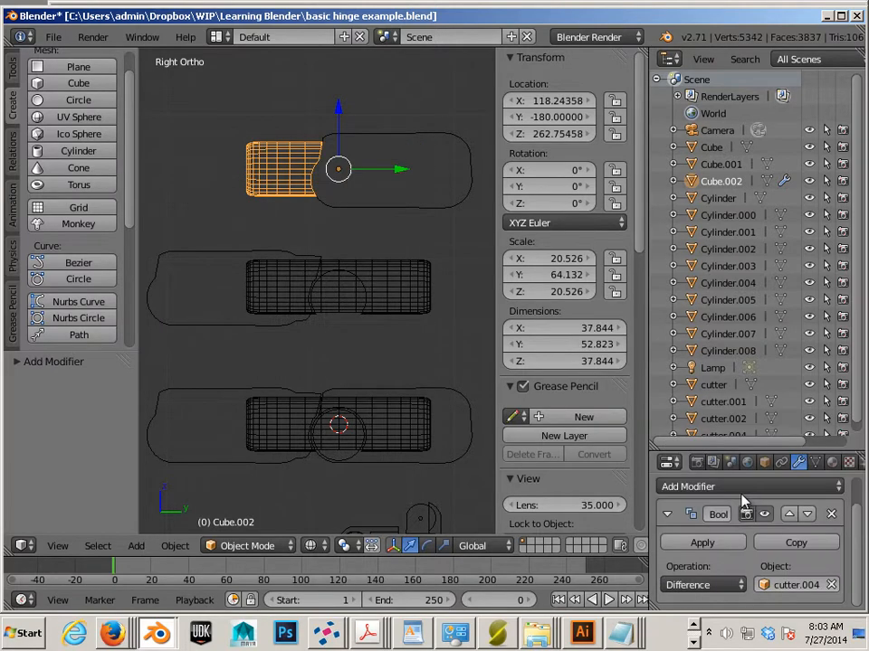
pyautogui.click(703, 542)
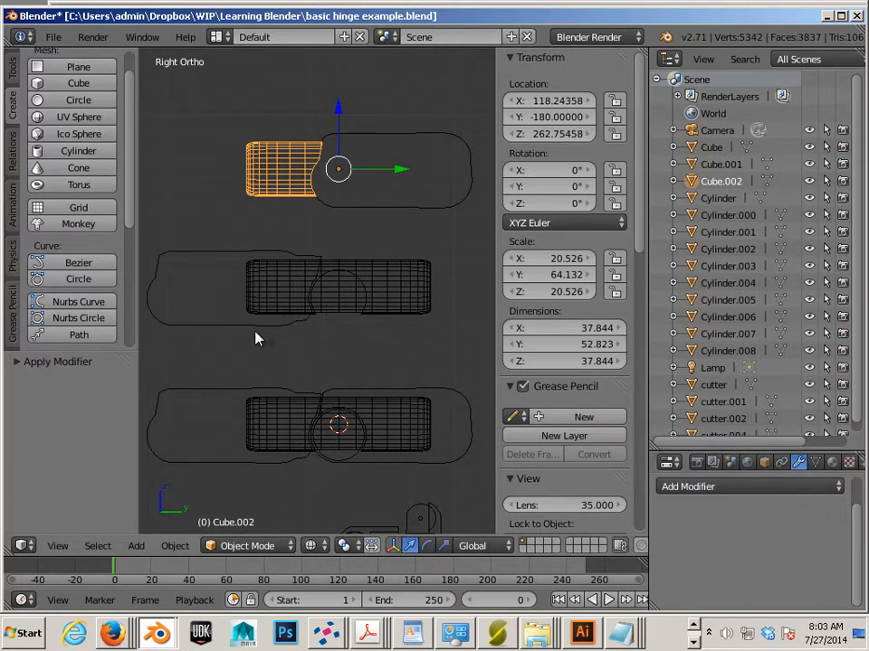
# - Cut the middle bar with its -Y cutter, cutter.002, using a Boolean Difference modifier, and apply it
pyautogui.rightClick(255, 338)
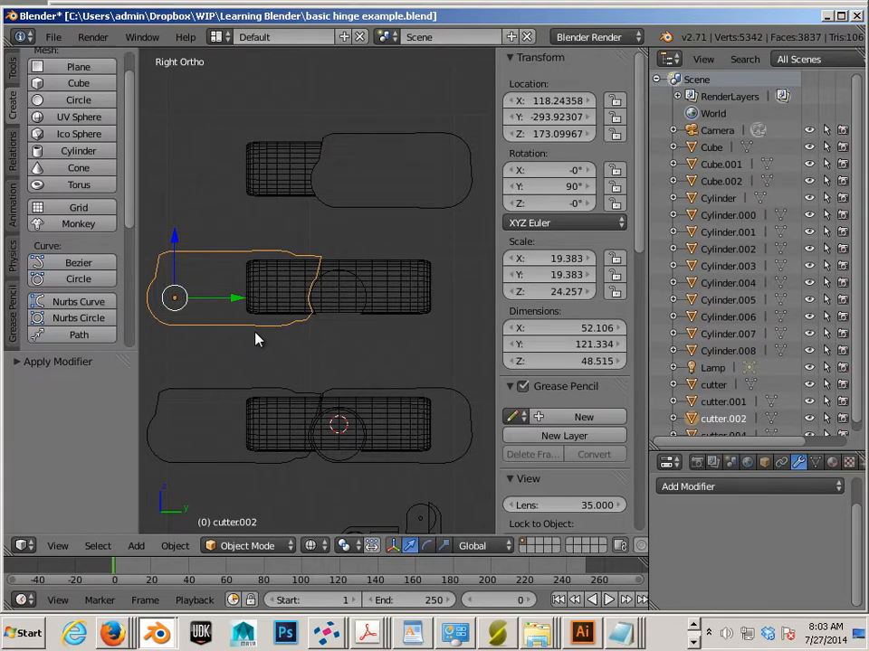
pyautogui.rightClick(334, 317)
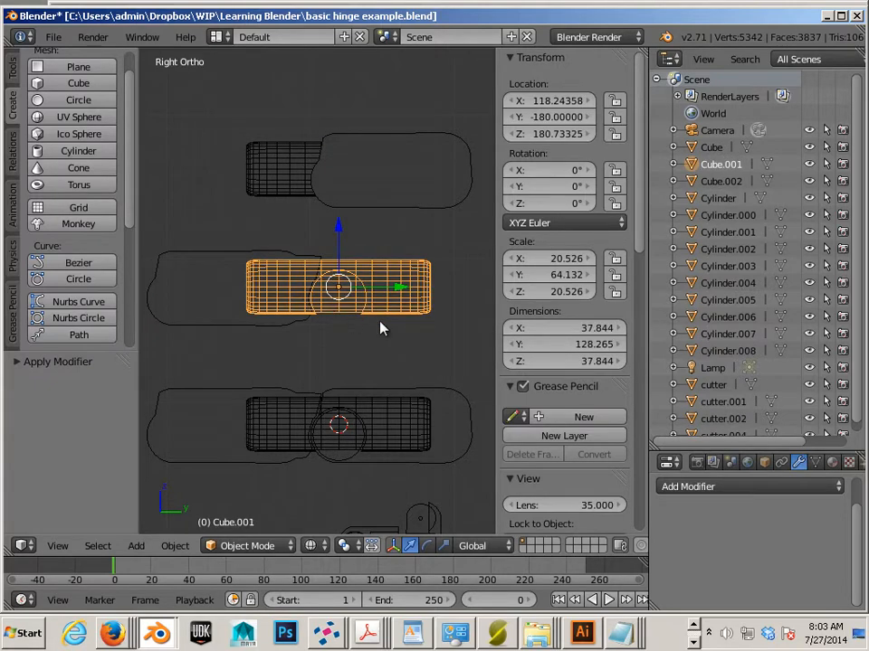
pyautogui.click(764, 462)
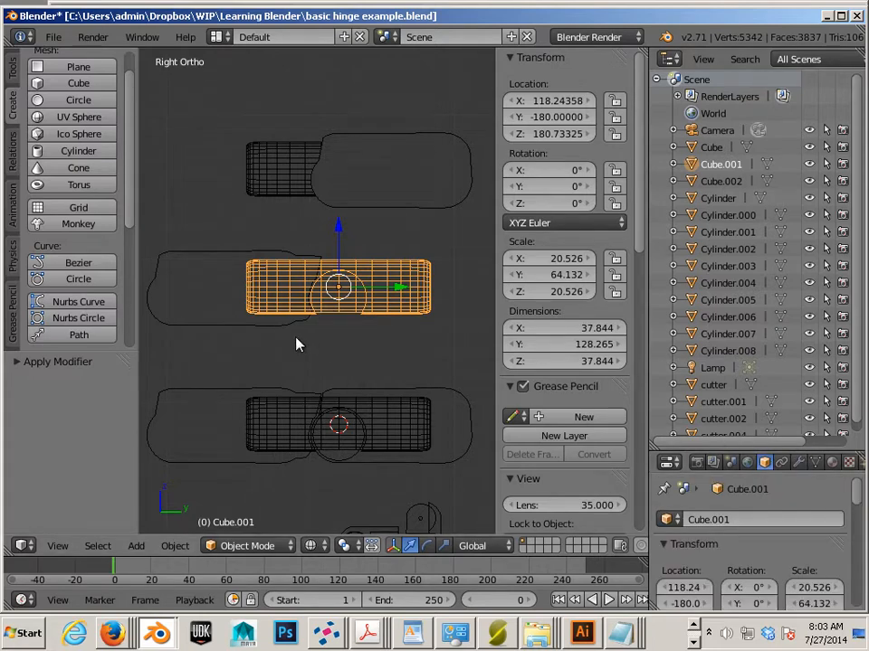
pyautogui.rightClick(265, 333)
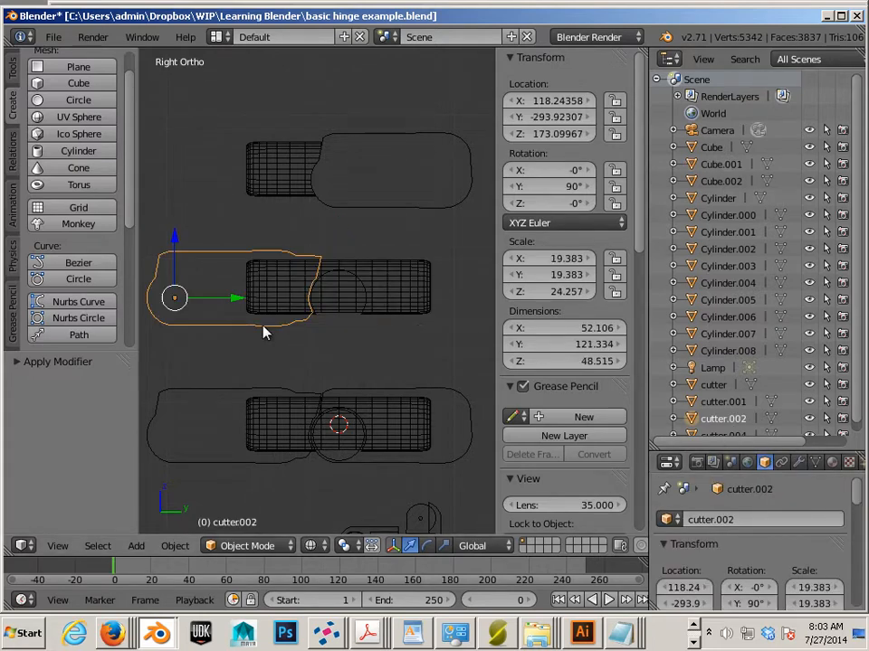
pyautogui.rightClick(344, 317)
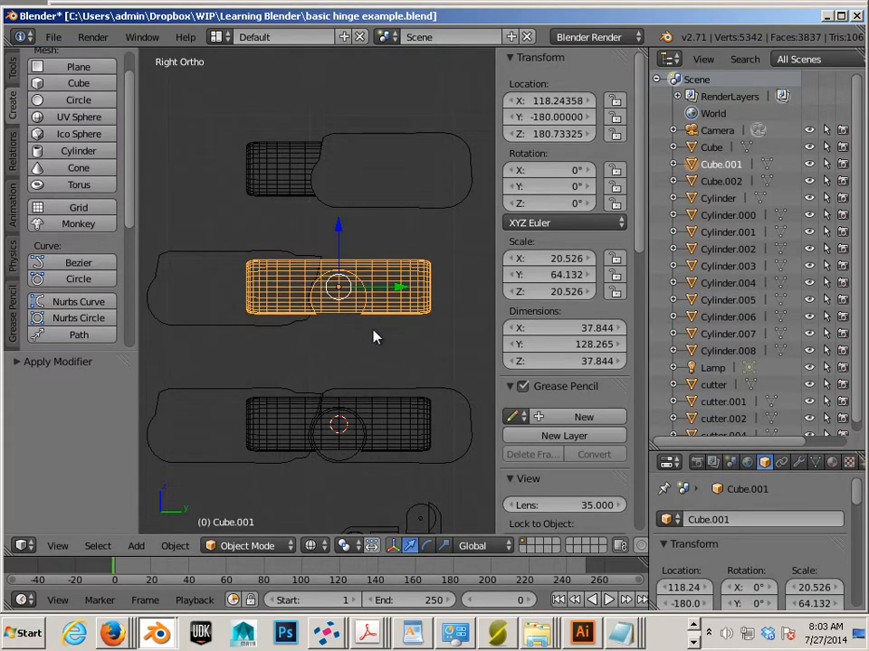
pyautogui.click(798, 462)
pyautogui.click(754, 488)
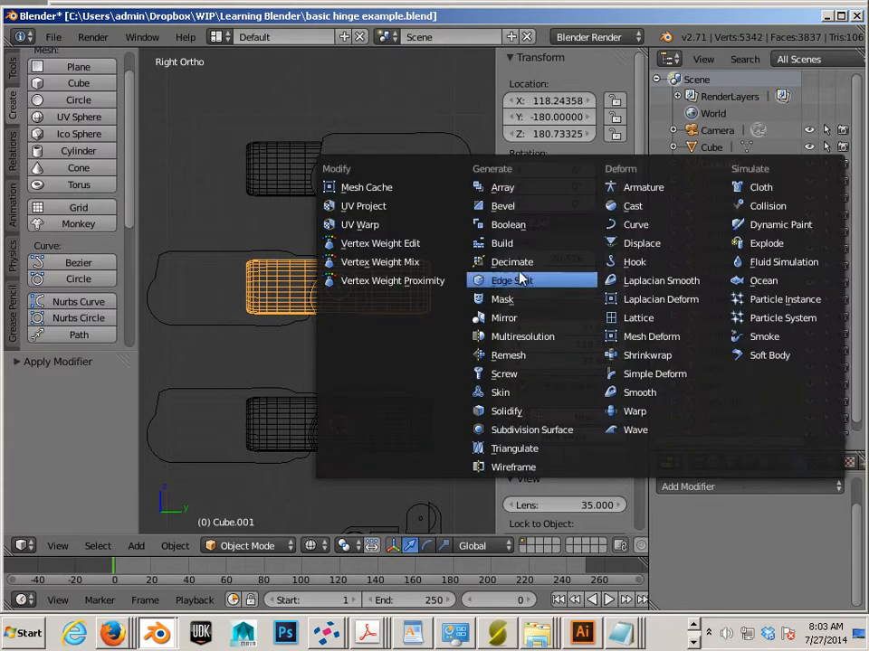
pyautogui.click(496, 225)
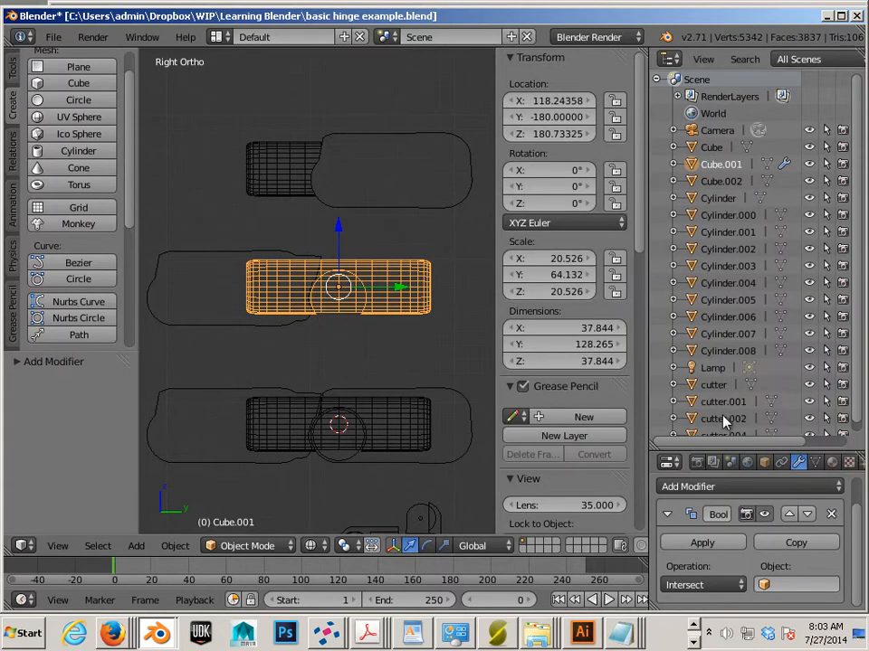
pyautogui.click(715, 584)
pyautogui.click(715, 528)
pyautogui.click(760, 585)
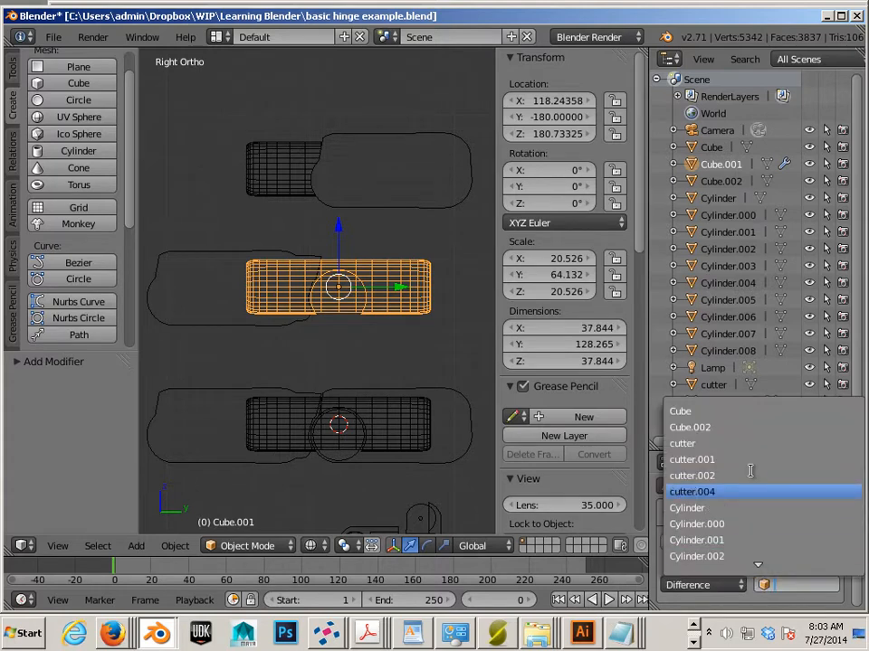
pyautogui.click(734, 476)
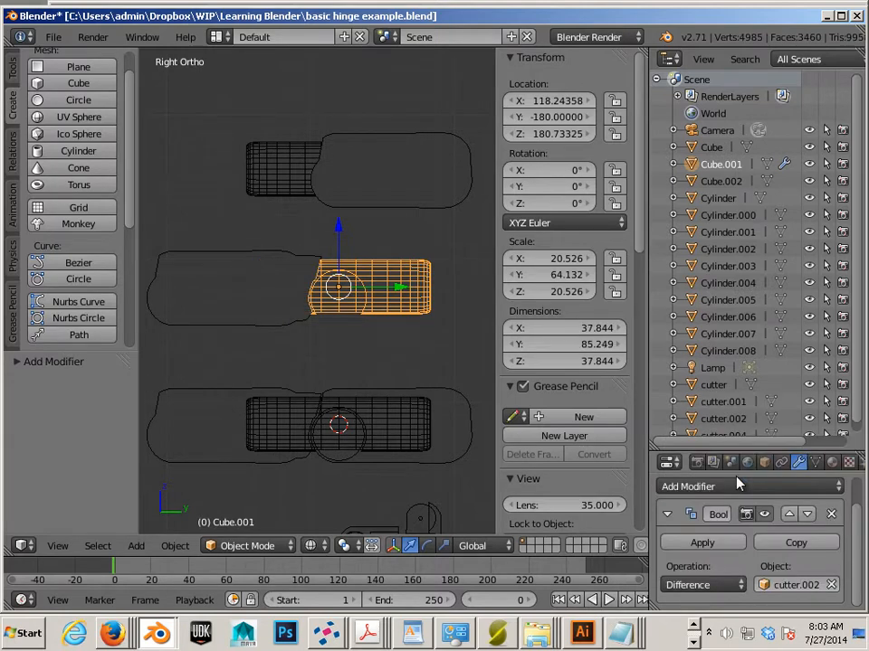
pyautogui.click(715, 541)
pyautogui.press('z')
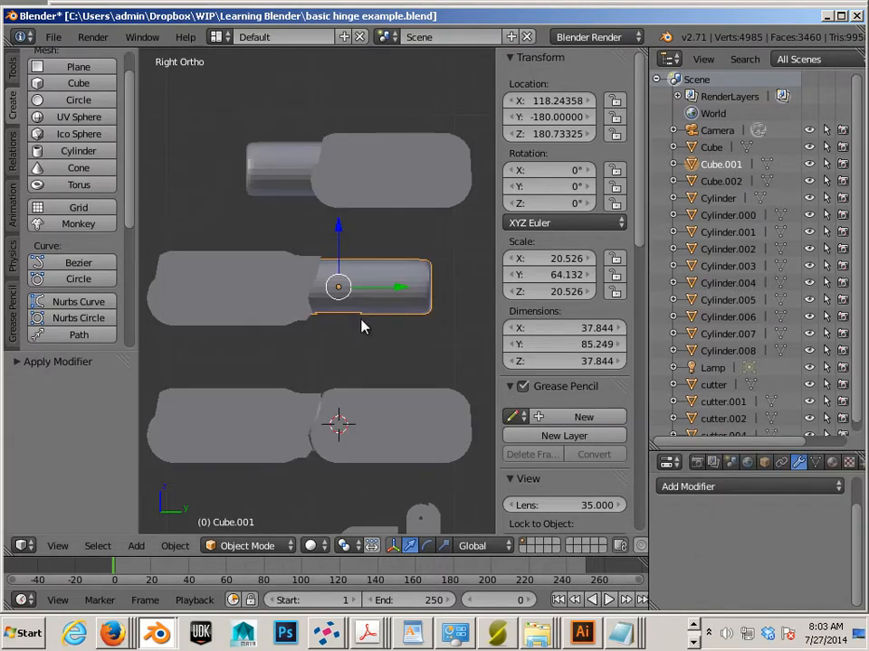
pyautogui.press('z')
pyautogui.moveTo(355, 345)
pyautogui.mouseDown(button='middle')
pyautogui.moveTo(331, 341)
pyautogui.moveTo(349, 287)
pyautogui.moveTo(338, 324)
pyautogui.moveTo(312, 311)
pyautogui.moveTo(353, 351)
pyautogui.moveTo(384, 356)
pyautogui.moveTo(347, 347)
pyautogui.mouseUp(button='middle')
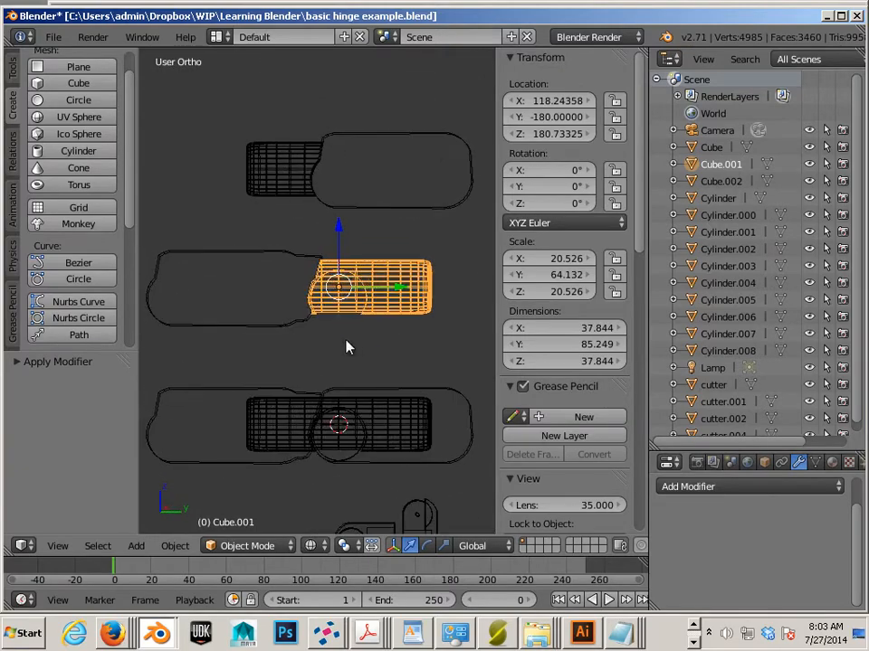
pyautogui.rightClick(287, 266)
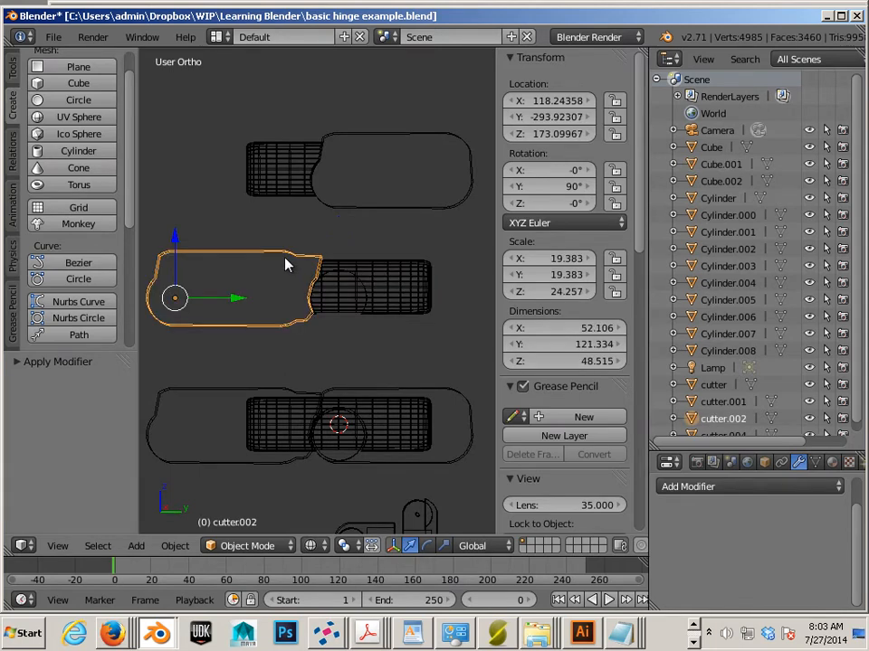
pyautogui.press('x')
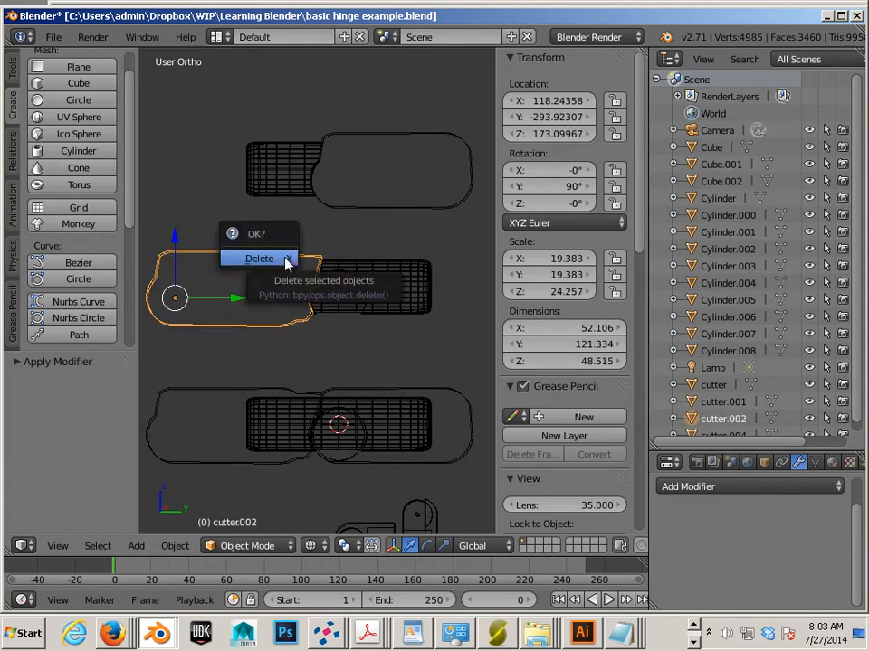
pyautogui.press('a')
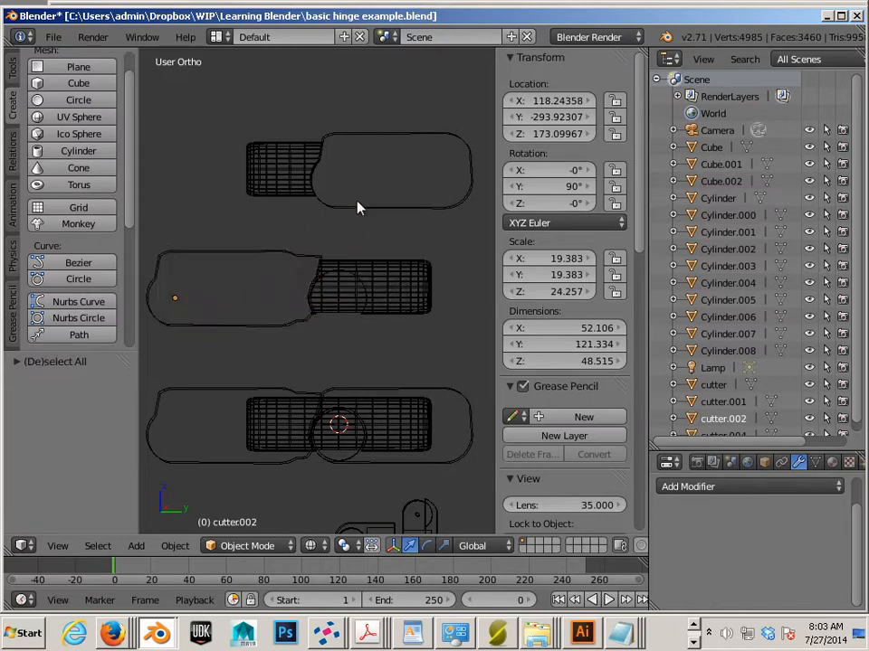
# - Move both used cutters up along Z clear of the cut bars, cutter.004 to about 367.3 and cutter.002 to about 327.1
pyautogui.rightClick(355, 209)
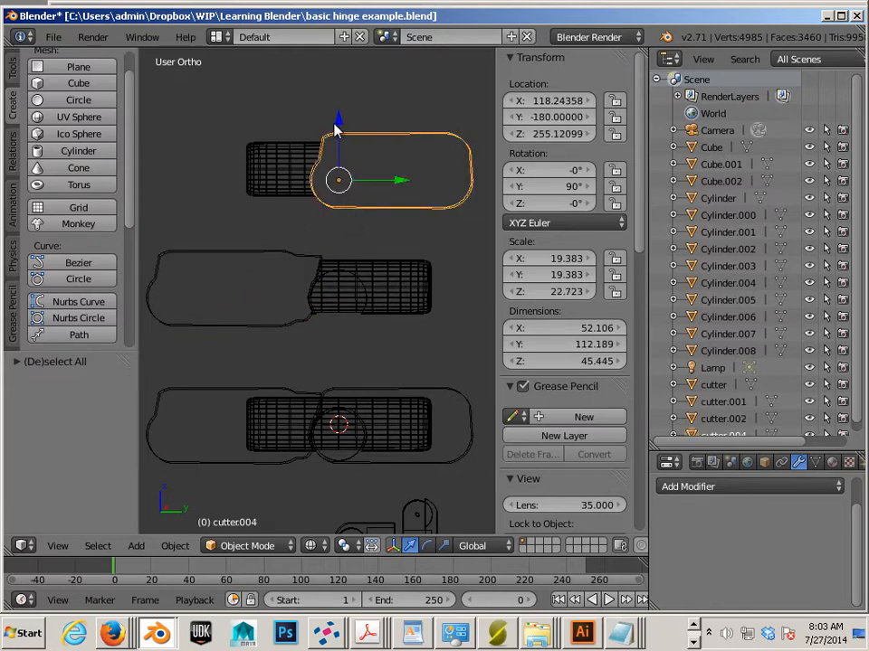
pyautogui.moveTo(341, 110); pyautogui.dragTo(341, 459)
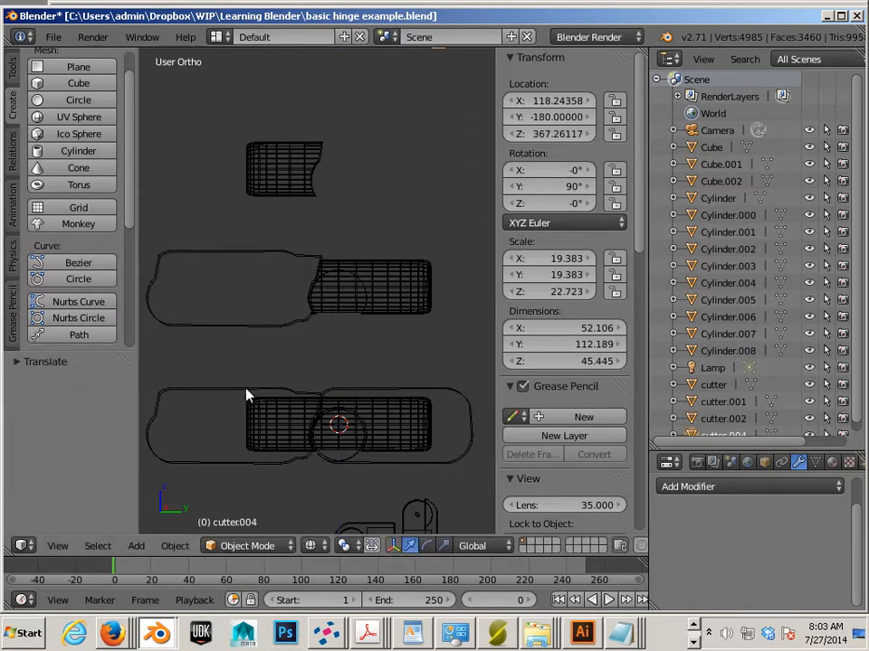
pyautogui.rightClick(233, 330)
pyautogui.moveTo(178, 253); pyautogui.dragTo(226, 507)
# - Examine the cut end and recess of the middle bar in solid shading from several angles
pyautogui.press('z')
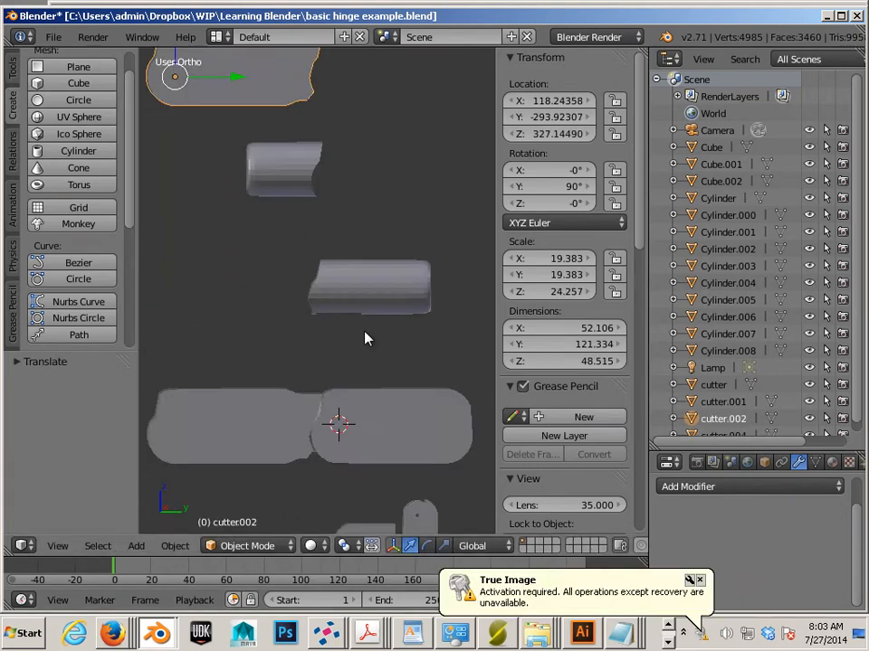
pyautogui.press('z')
pyautogui.press('z')
pyautogui.moveTo(271, 349); pyautogui.dragTo(395, 418, button='middle')
pyautogui.rightClick(305, 302)
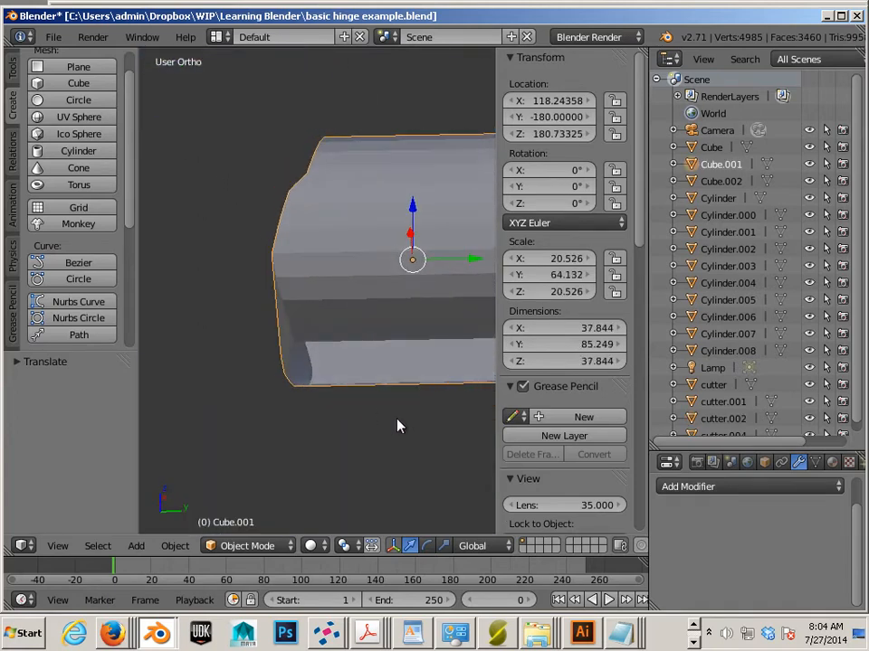
pyautogui.scroll(-7, 294, 352)
pyautogui.moveTo(291, 353); pyautogui.dragTo(297, 329, button='middle')
pyautogui.press('z')
# - Move the disc from the lowest set up along Z into the recess of the middle bar, at about 174.1
pyautogui.rightClick(331, 403)
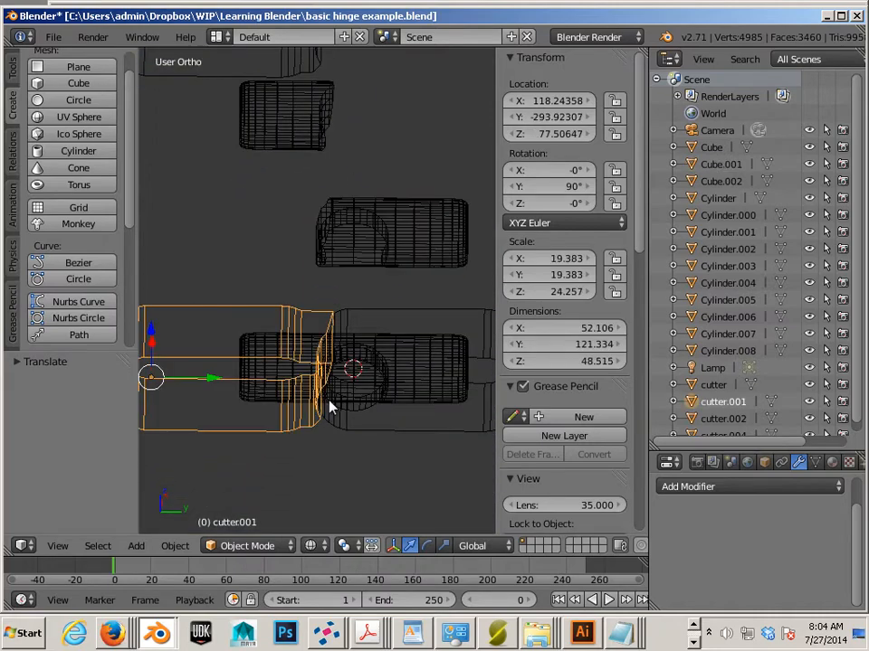
pyautogui.rightClick(337, 407)
pyautogui.rightClick(364, 418)
pyautogui.moveTo(387, 427); pyautogui.dragTo(369, 450, button='middle')
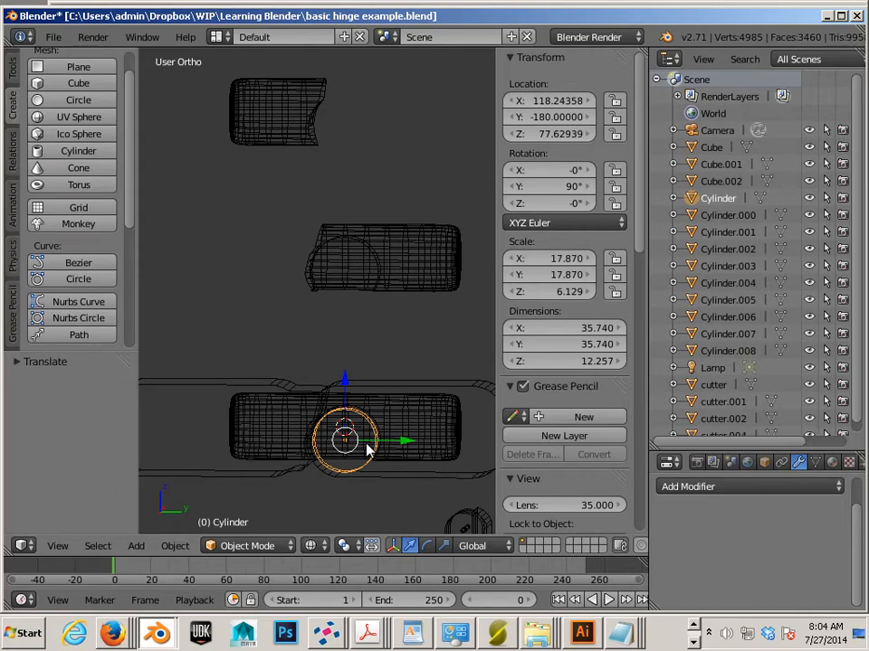
pyautogui.press('KP_7')
pyautogui.press('KP_3')
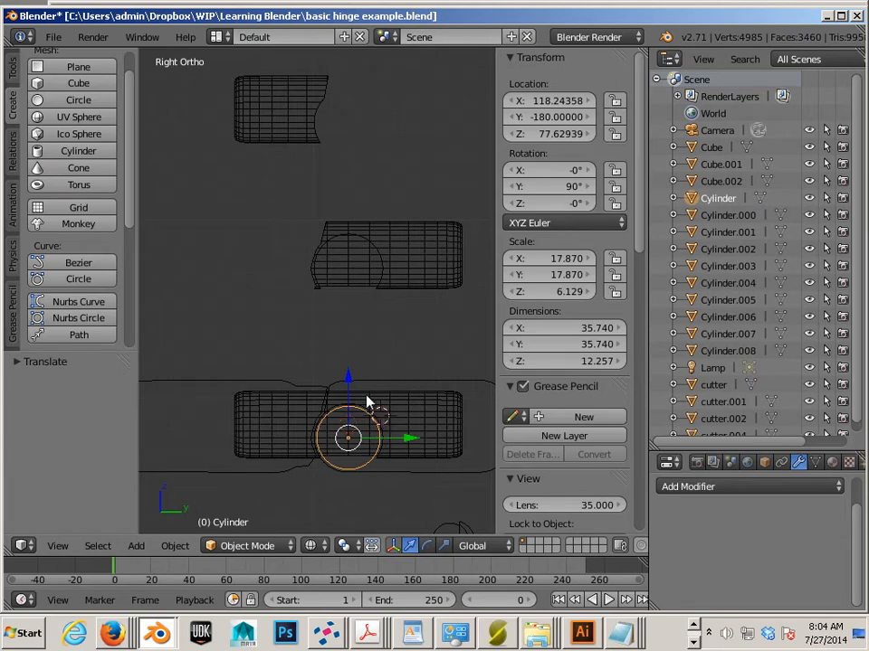
pyautogui.press('g')
pyautogui.press('z')
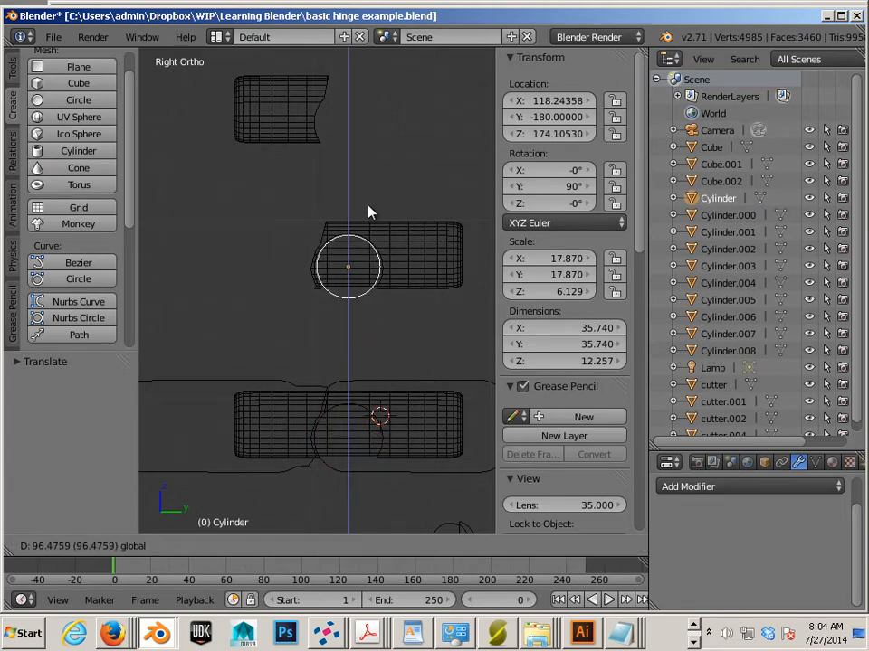
pyautogui.click(368, 214)
# - In top view, scale the disc along X to a thickness of about 14.1 to fill the recess width
pyautogui.scroll(2, 371, 283)
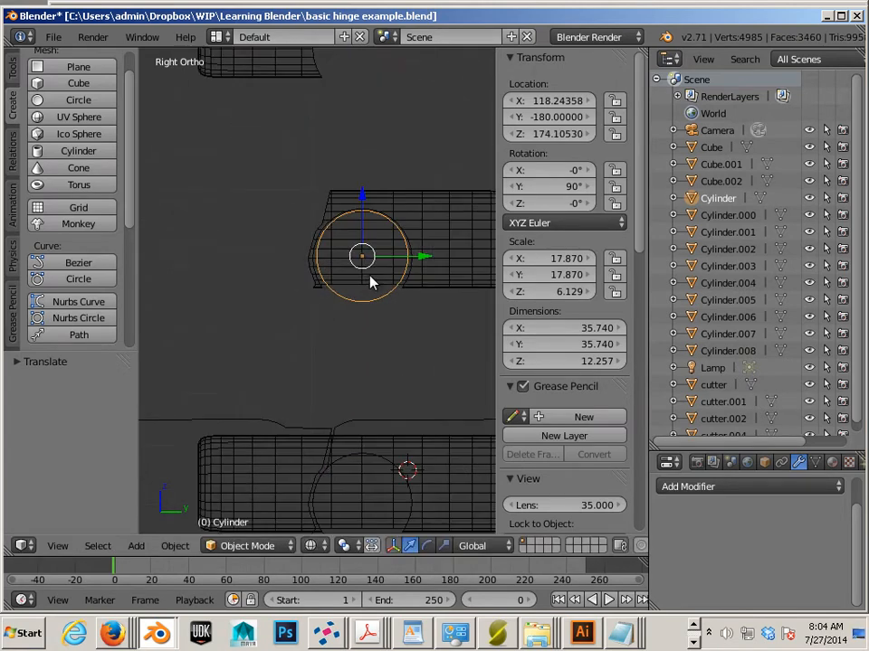
pyautogui.press('KP_7')
pyautogui.keyDown('shift'); pyautogui.moveTo(367, 283); pyautogui.dragTo(349, 429, button='middle'); pyautogui.keyUp('shift')
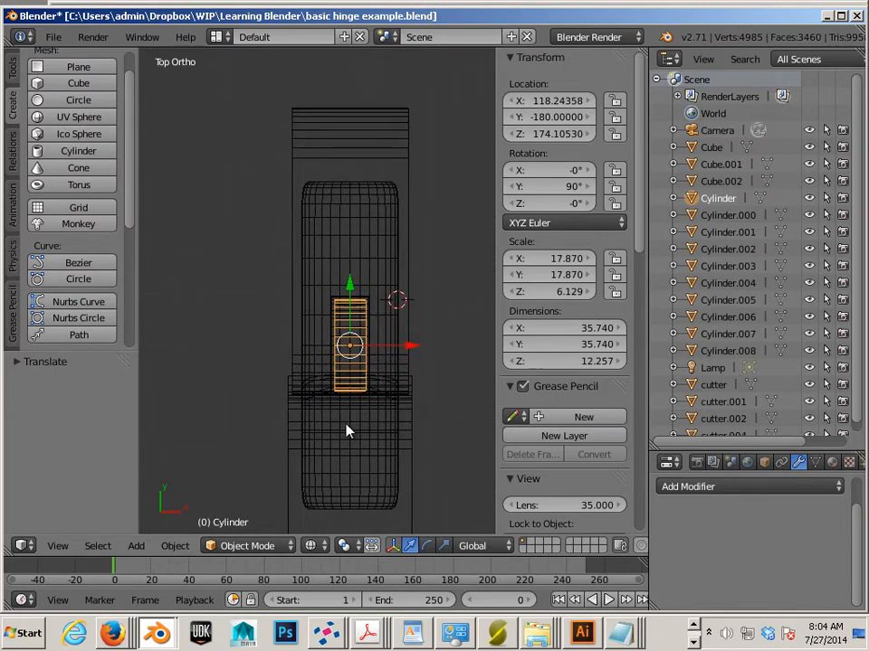
pyautogui.scroll(2, 353, 429)
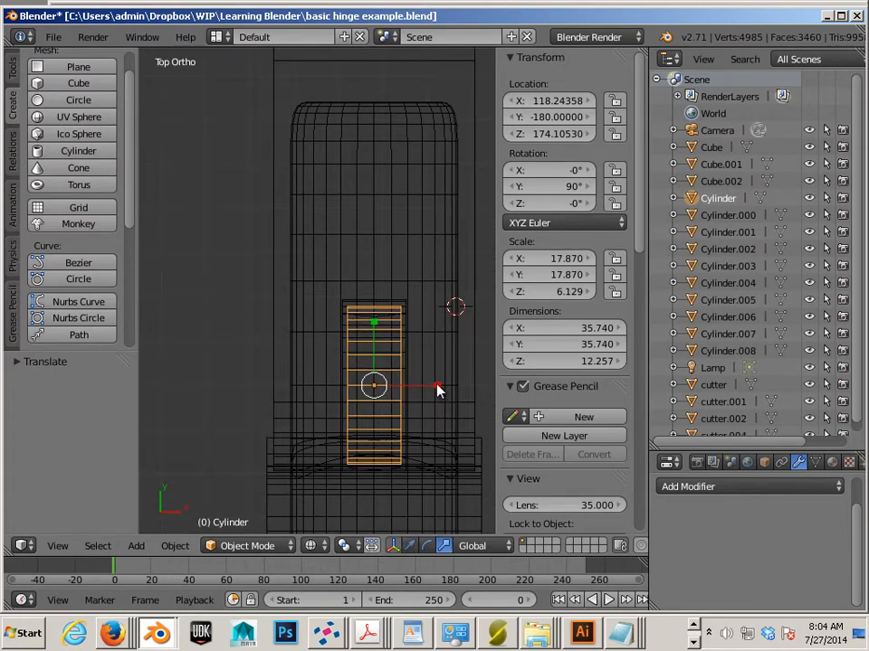
pyautogui.moveTo(437, 389); pyautogui.dragTo(445, 389)
# - In right view, enlarge the disc to about 37.4 in diameter and lower it along Z to about 173.0
pyautogui.press('KP_3')
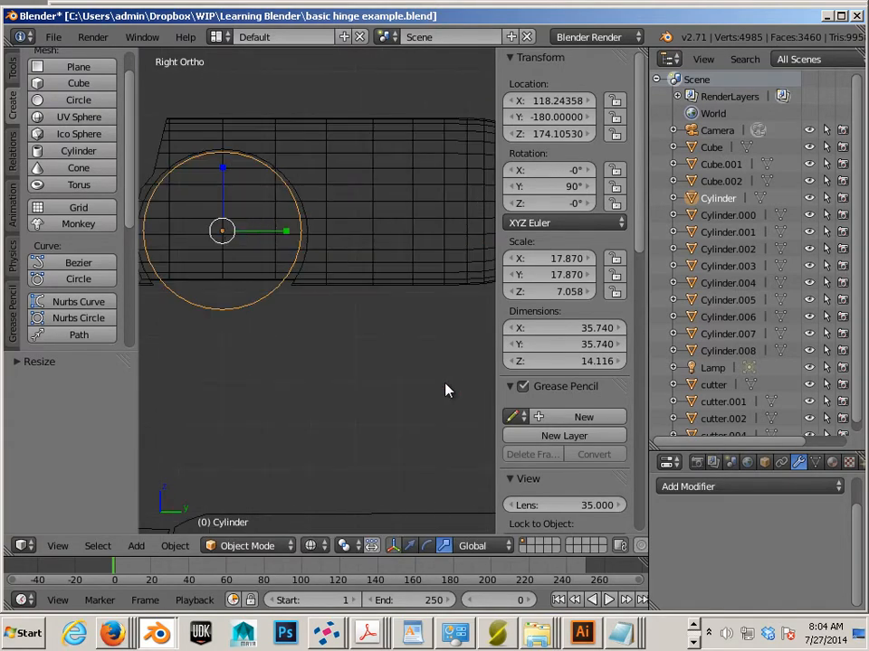
pyautogui.keyDown('shift'); pyautogui.moveTo(277, 347); pyautogui.dragTo(366, 469, button='middle'); pyautogui.keyUp('shift')
pyautogui.scroll(2, 371, 464)
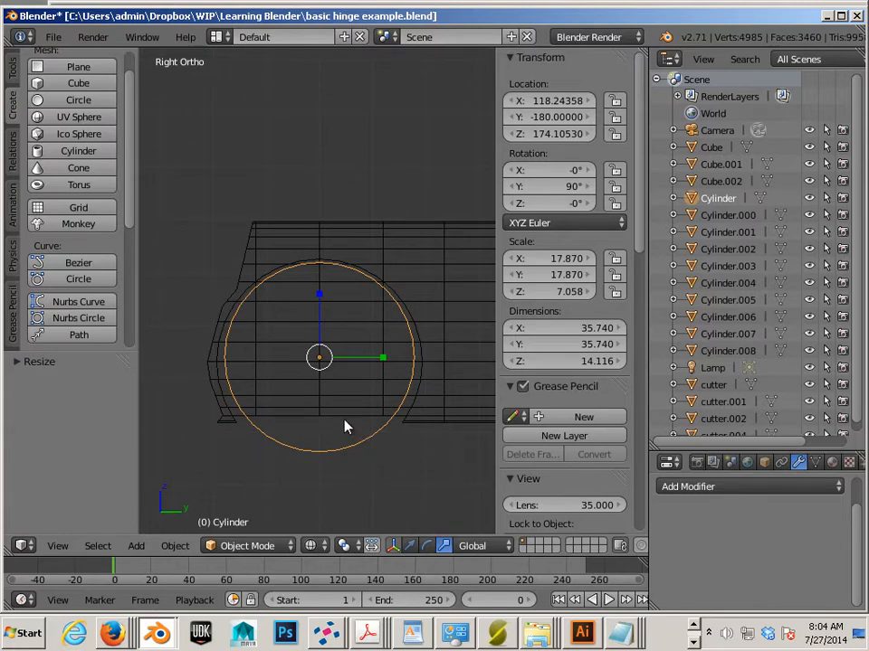
pyautogui.press('s')
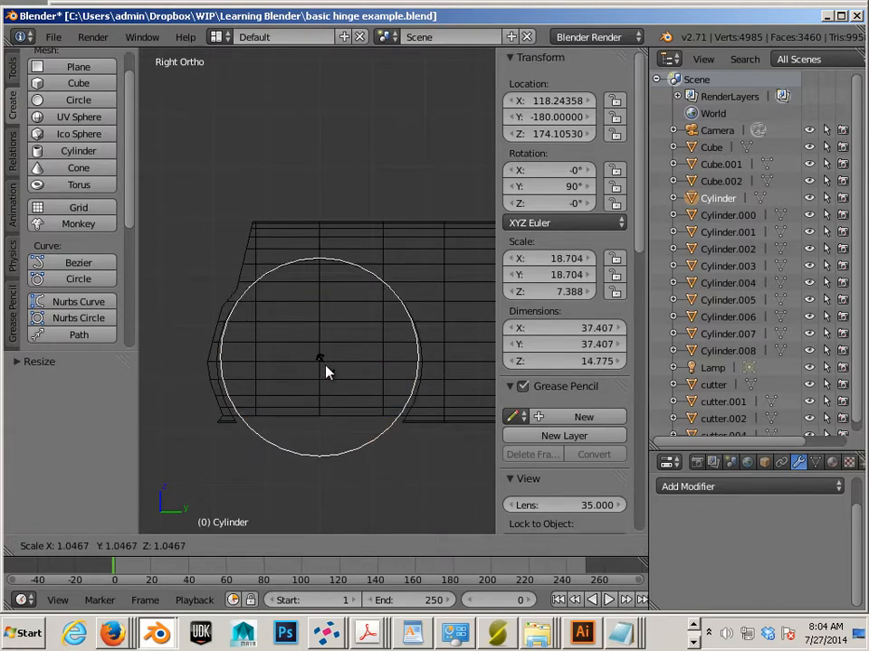
pyautogui.click(326, 370)
pyautogui.press('g')
pyautogui.press('z')
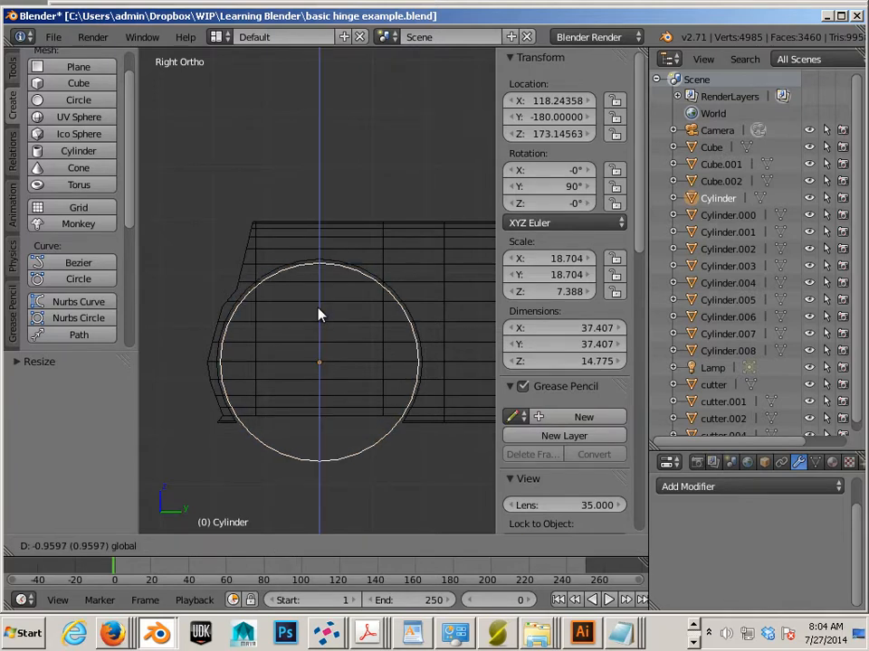
pyautogui.click(319, 316)
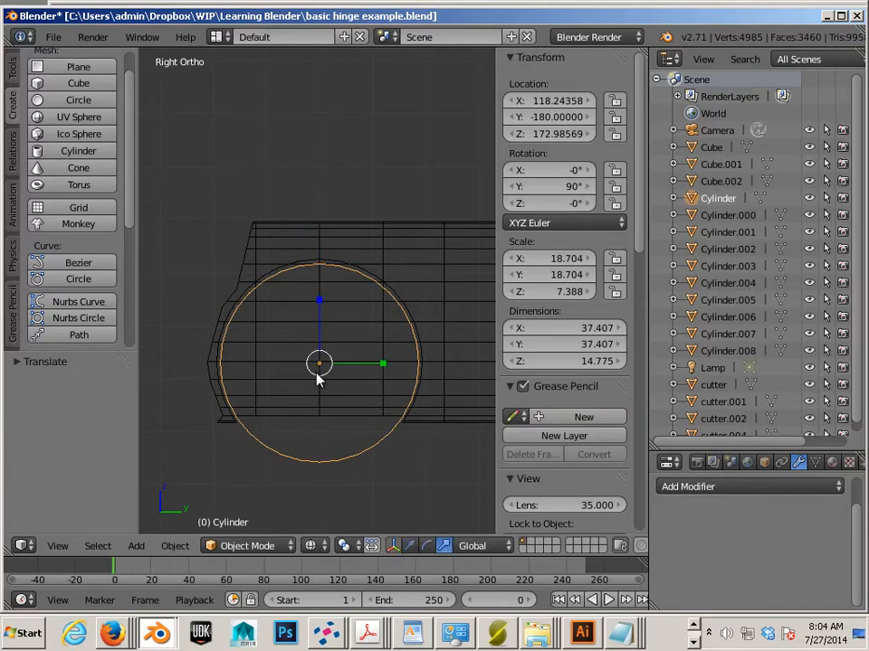
# - Enlarge the disc to about 38.4 in diameter and trim its thickness along X to about 14.8
pyautogui.press('s')
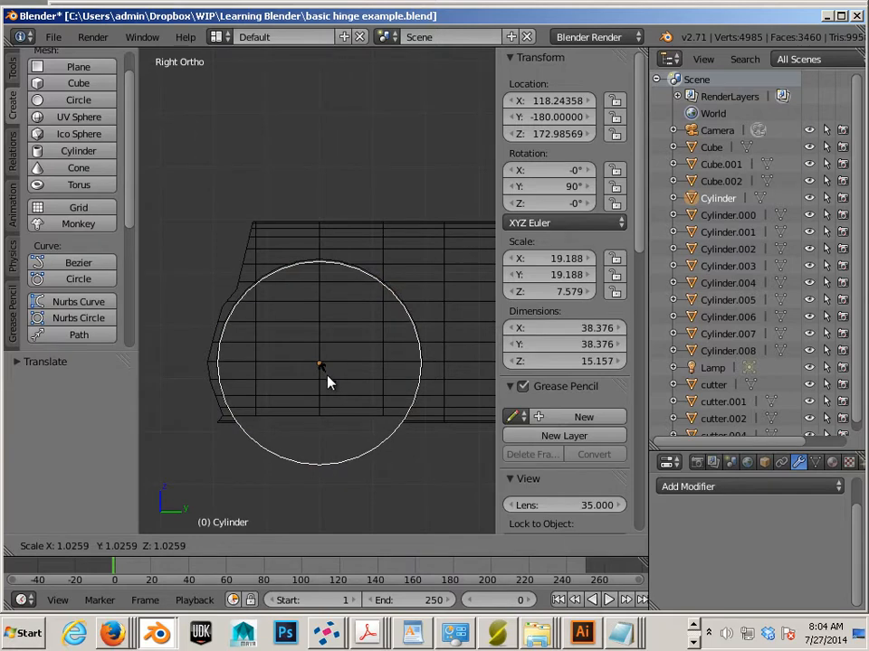
pyautogui.click(327, 383)
pyautogui.scroll(-2, 327, 382)
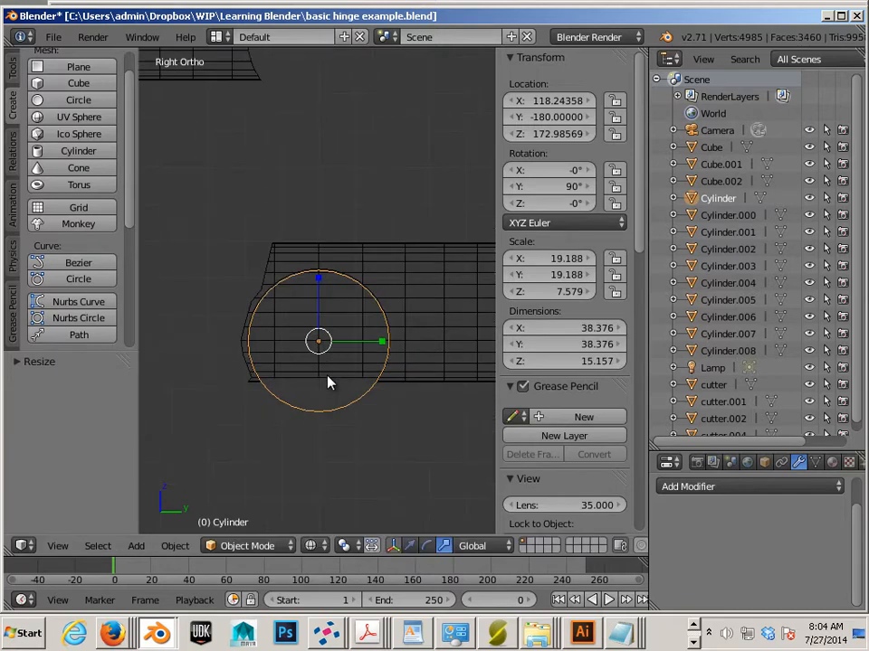
pyautogui.press('KP_7')
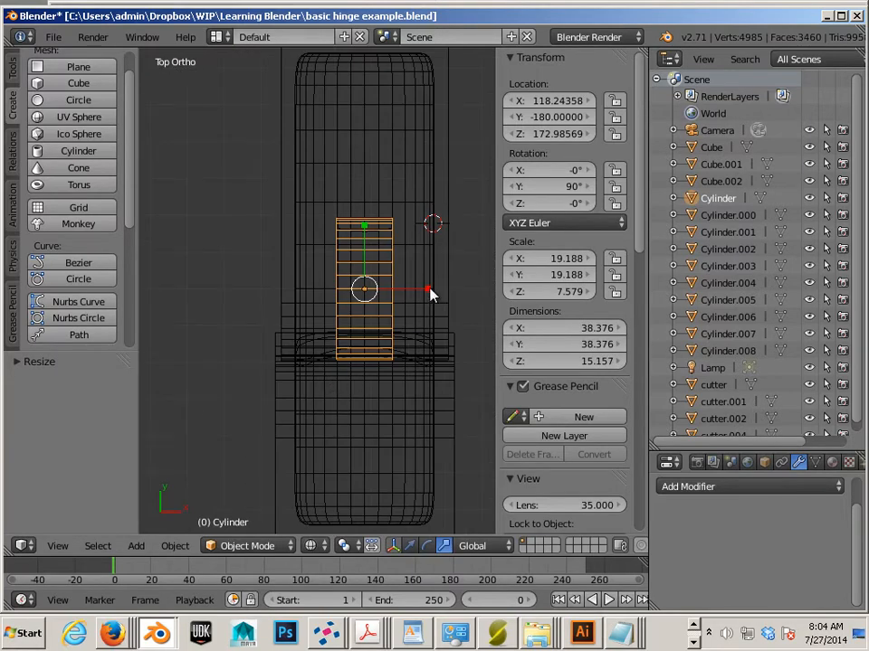
pyautogui.moveTo(429, 291); pyautogui.dragTo(429, 291)
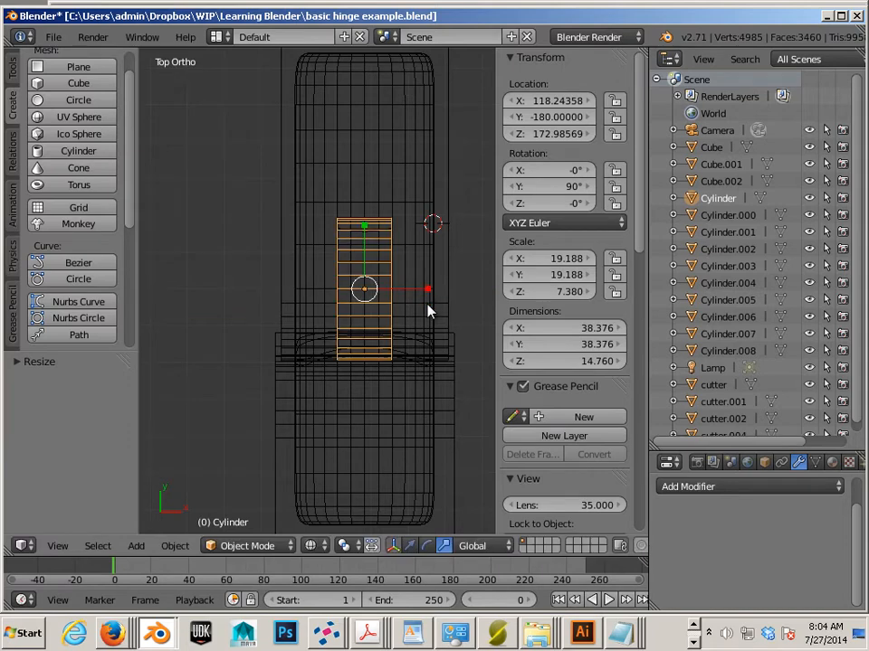
# - Stretch the disc's outer half along Y past the bar's cut end, making a rounded slot shape about 66.5 long
pyautogui.press('KP_1')
pyautogui.press('KP_3')
pyautogui.press('Tab')
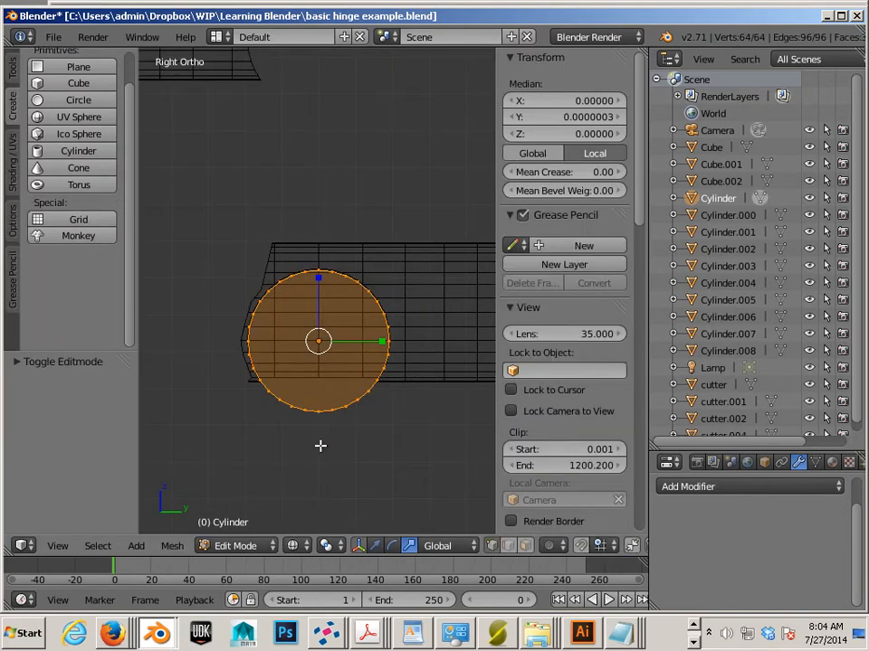
pyautogui.moveTo(317, 442); pyautogui.dragTo(225, 242)
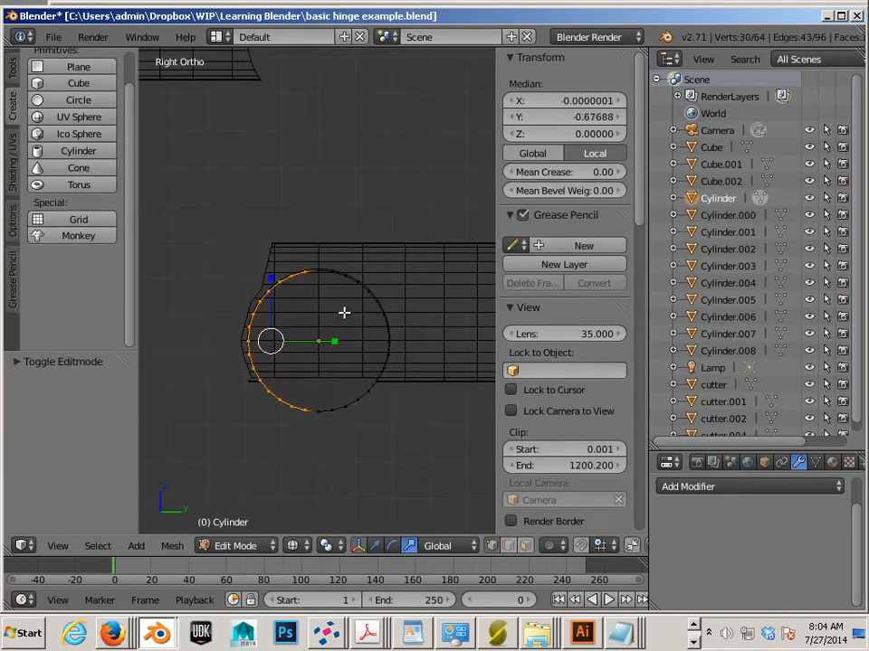
pyautogui.moveTo(324, 342); pyautogui.dragTo(226, 340)
pyautogui.press('Tab')
# - Add a Boolean modifier to the middle bar Cube.001, set to Difference with cutter as its object
pyautogui.scroll(-2, 323, 405)
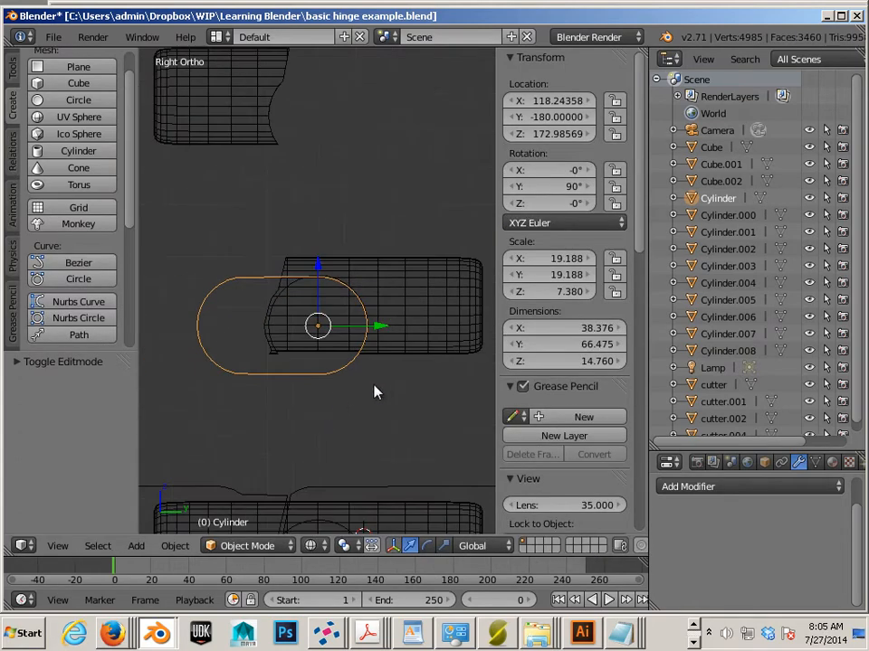
pyautogui.rightClick(365, 365)
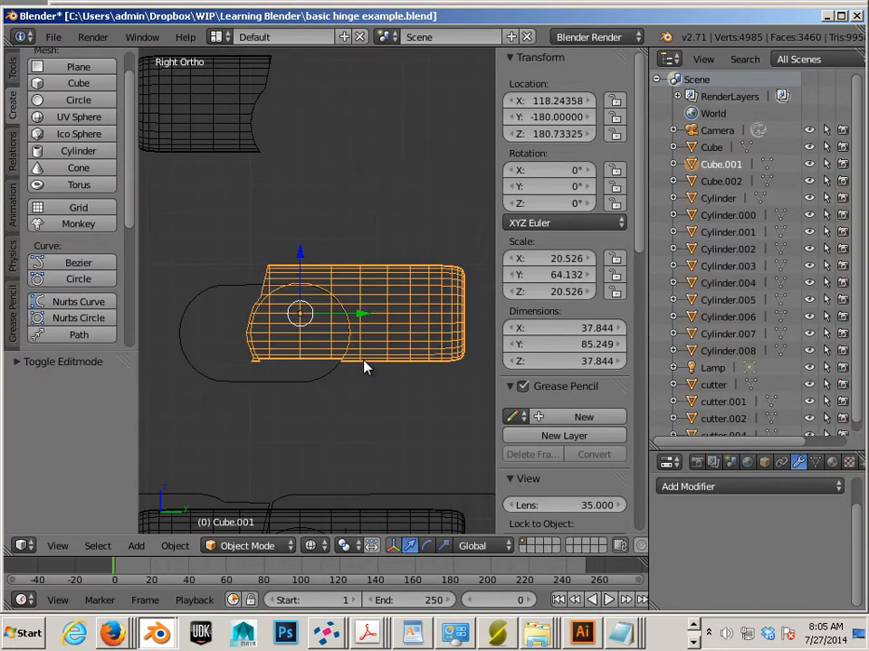
pyautogui.rightClick(309, 382)
pyautogui.rightClick(381, 376)
pyautogui.click(751, 487)
pyautogui.click(367, 226)
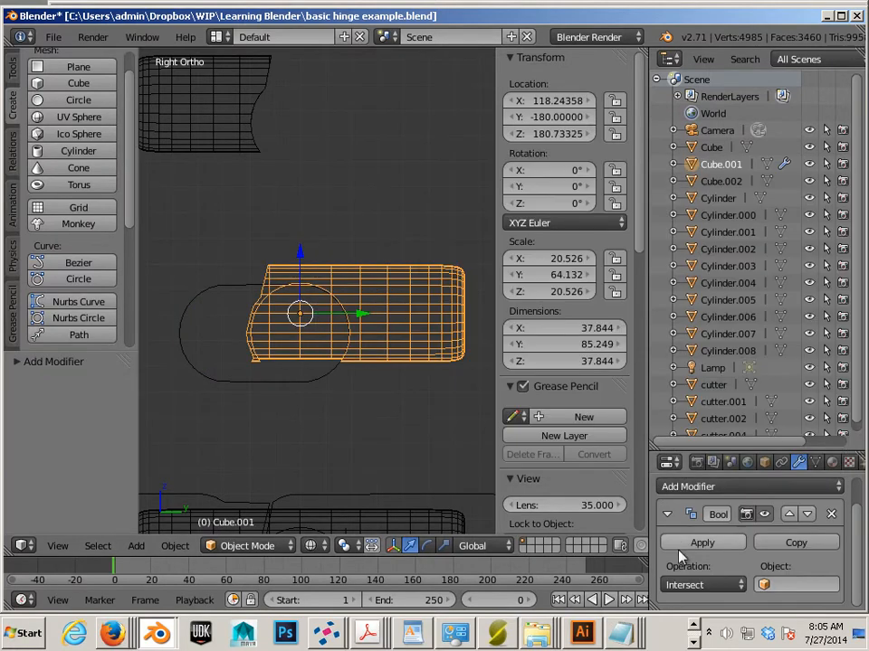
pyautogui.click(704, 584)
pyautogui.click(735, 527)
pyautogui.click(766, 584)
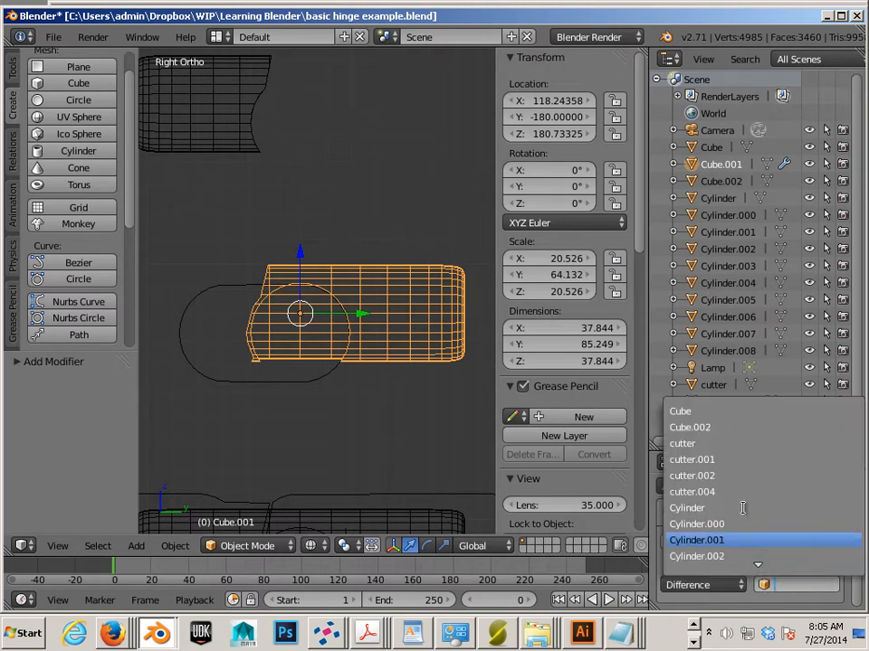
pyautogui.click(715, 443)
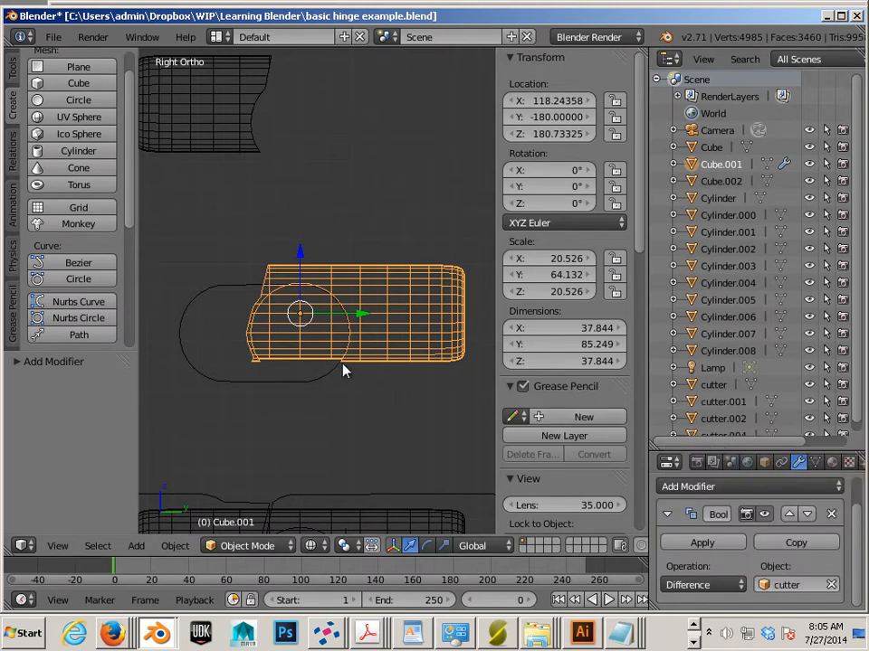
# - Check the stretched disc's name, set it (Cylinder) as the Boolean object on Cube.001, and apply the modifier
pyautogui.rightClick(319, 380)
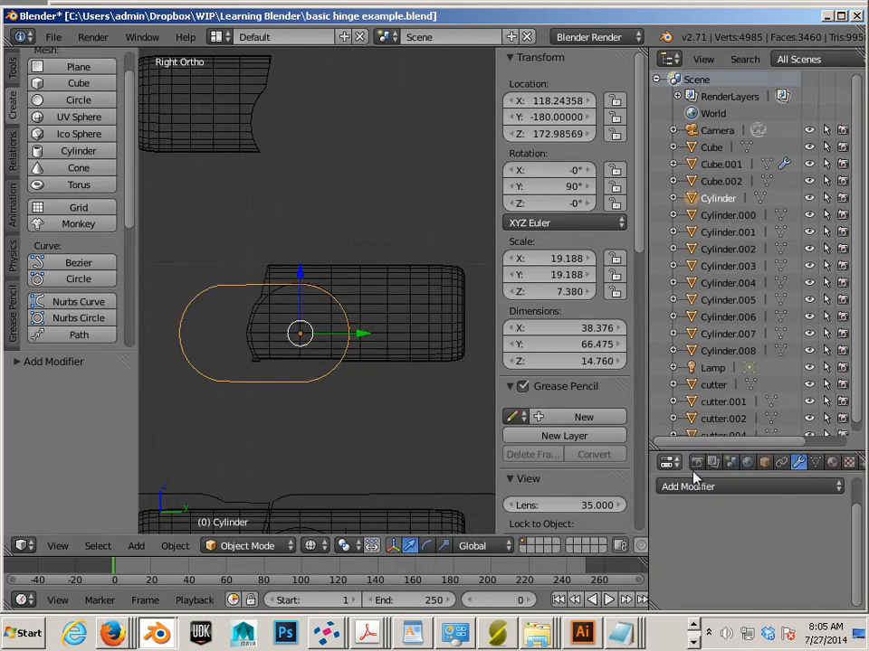
pyautogui.click(765, 462)
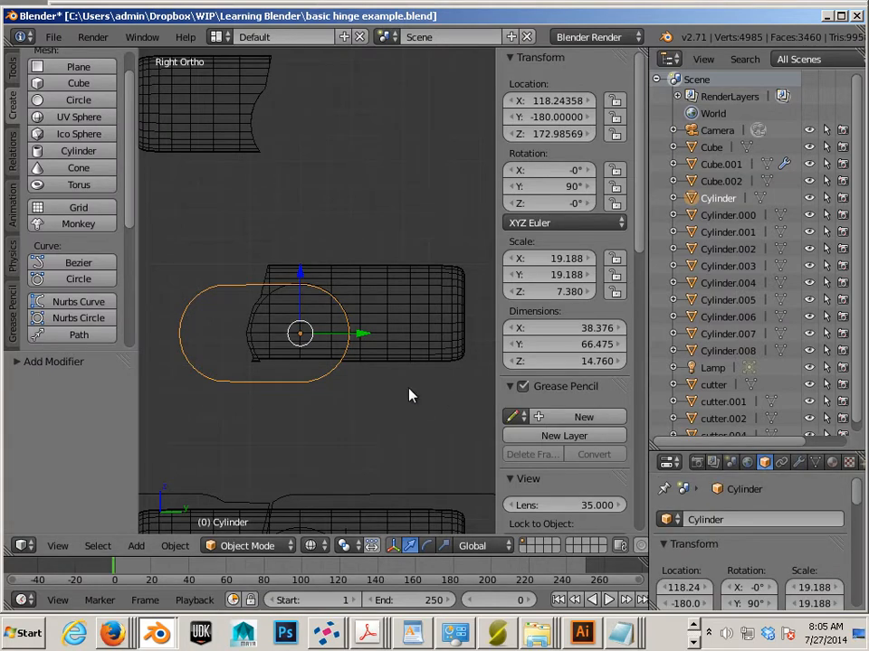
pyautogui.rightClick(380, 358)
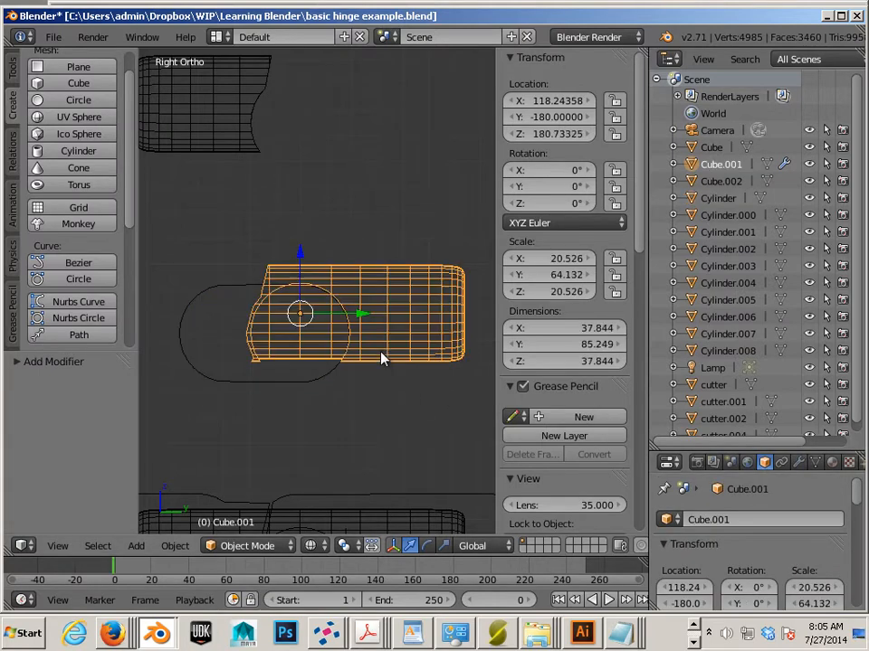
pyautogui.click(798, 463)
pyautogui.click(687, 585)
pyautogui.click(787, 584)
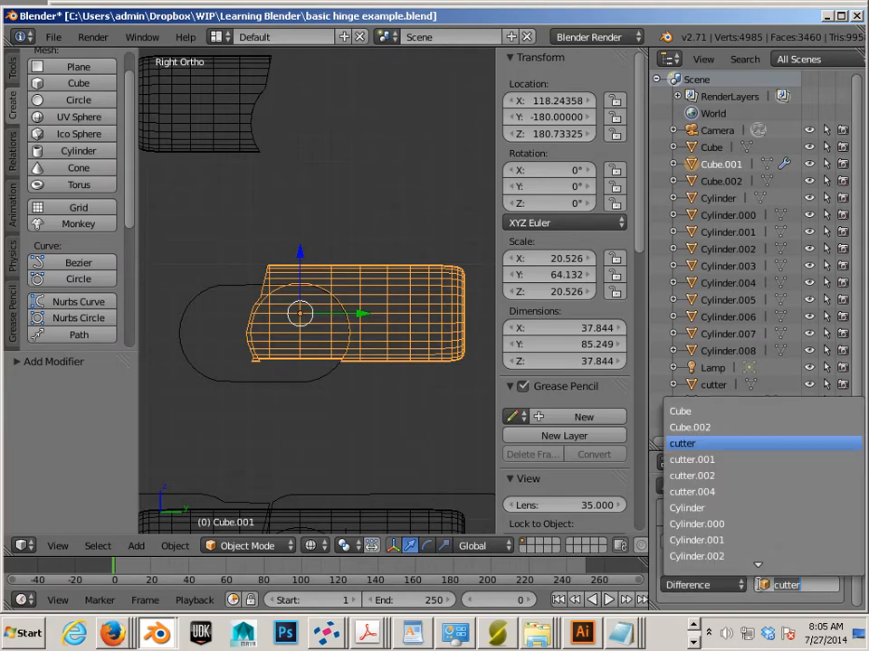
pyautogui.click(697, 508)
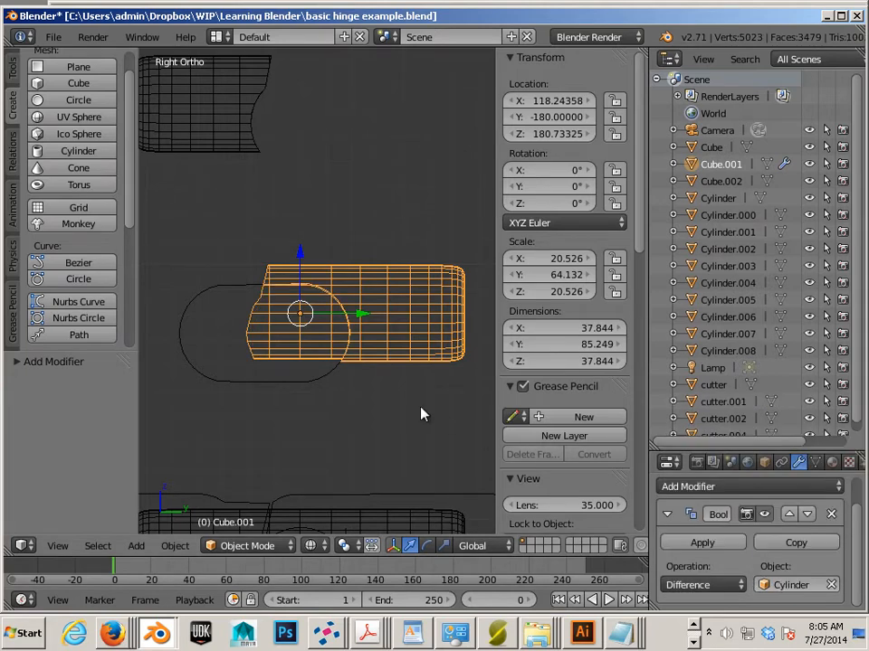
pyautogui.click(703, 543)
# - Delete the stretched disc and view the slotted bar in solid shading
pyautogui.press('a')
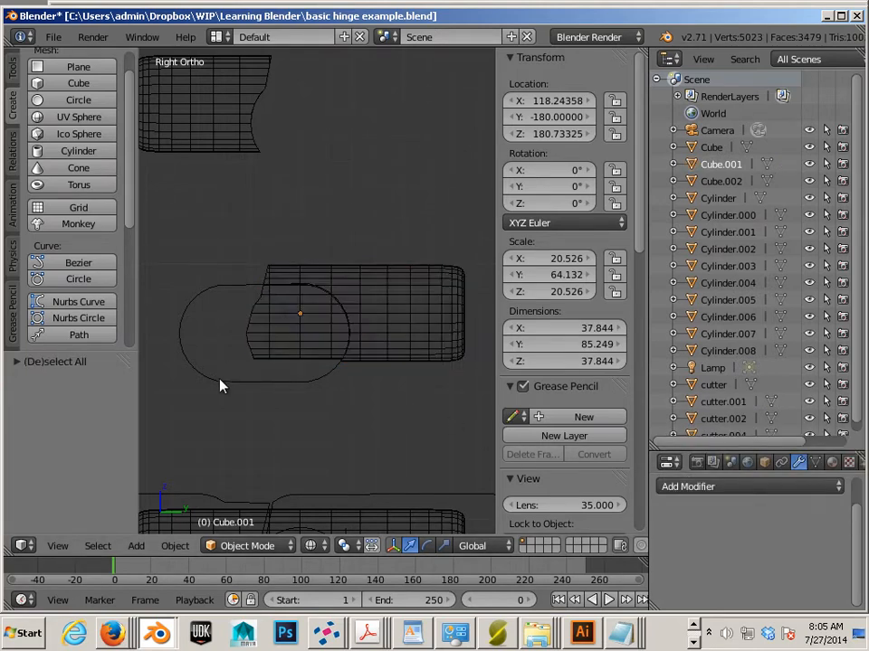
pyautogui.rightClick(229, 357)
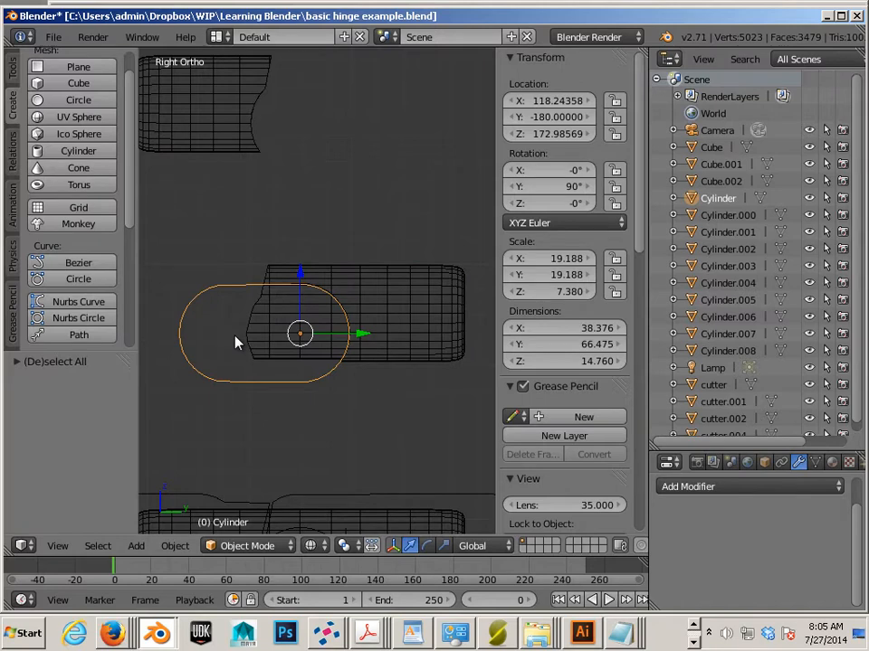
pyautogui.press('x')
pyautogui.click(238, 339)
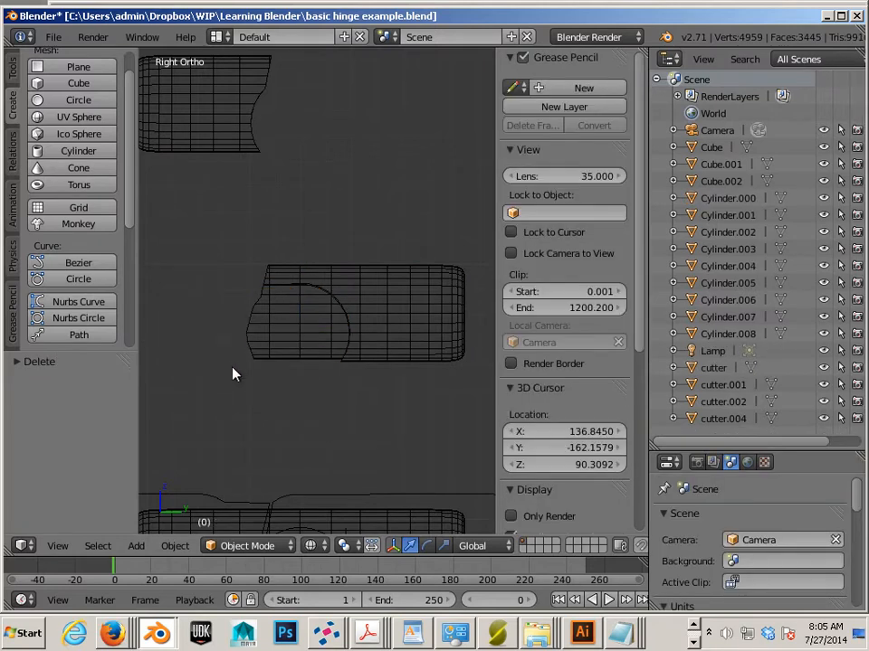
pyautogui.press('z')
pyautogui.moveTo(233, 372)
pyautogui.mouseDown(button='middle')
pyautogui.moveTo(237, 350)
pyautogui.moveTo(401, 383)
pyautogui.moveTo(480, 323)
pyautogui.moveTo(228, 341)
pyautogui.moveTo(200, 328)
pyautogui.moveTo(200, 370)
pyautogui.moveTo(265, 335)
pyautogui.mouseUp(button='middle')
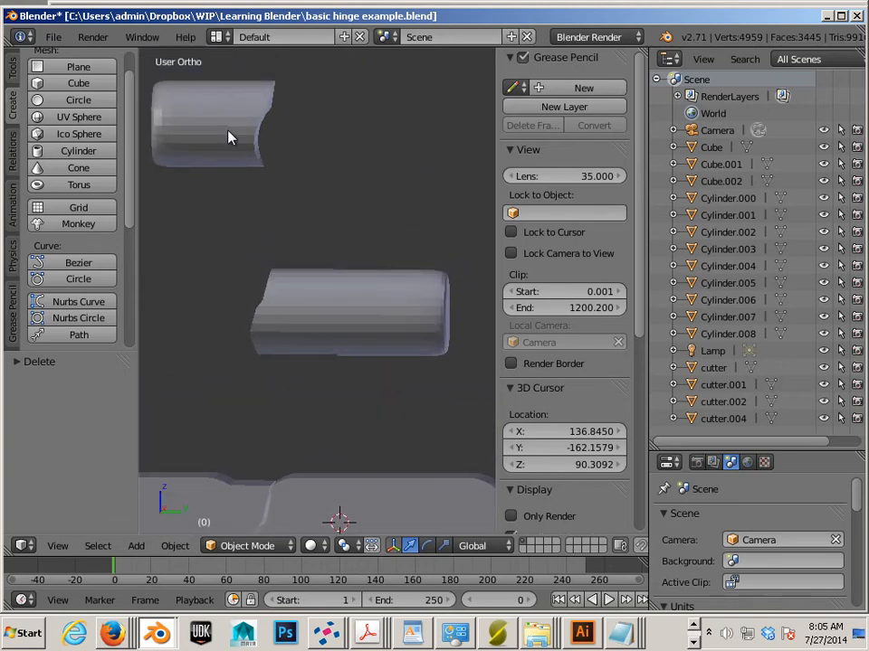
# - Lower the upper bar Cube.002 along Z to about 182.0, level with the slotted bar
pyautogui.rightClick(237, 112)
pyautogui.moveTo(301, 70); pyautogui.dragTo(281, 256)
pyautogui.press('KP_1')
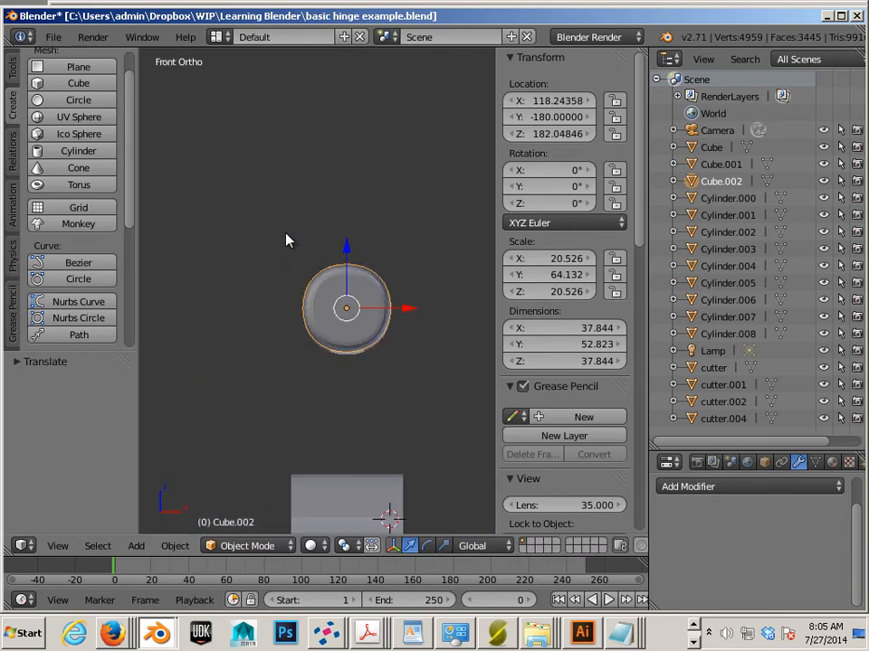
# - In right wireframe view, shift Cube.002 along Y to about -182.8, leaving a gap to the slotted bar
pyautogui.press('KP_3')
pyautogui.press('z')
pyautogui.keyDown('shift'); pyautogui.moveTo(338, 308); pyautogui.dragTo(362, 303, button='middle'); pyautogui.keyUp('shift')
pyautogui.scroll(3, 365, 317)
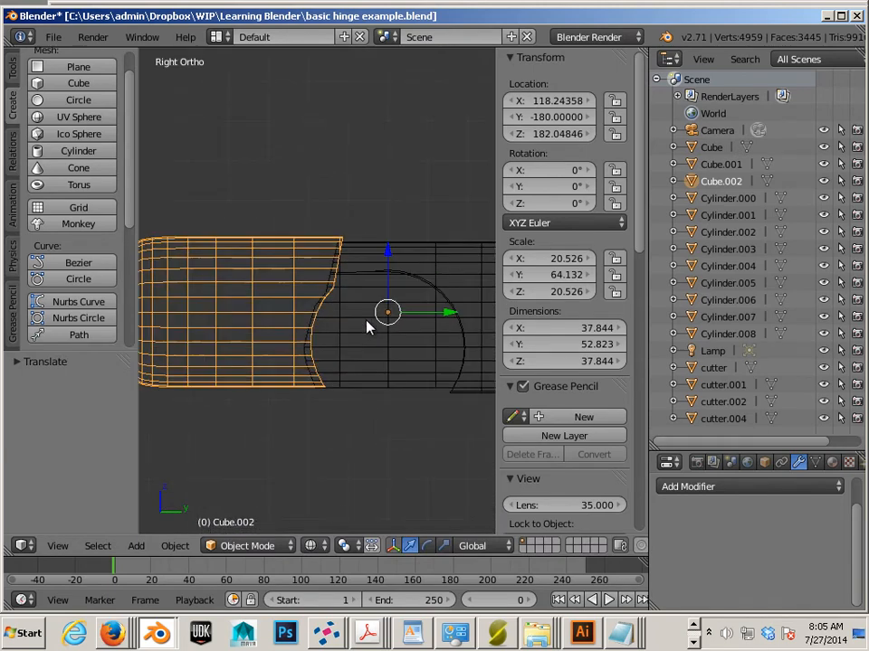
pyautogui.moveTo(457, 316); pyautogui.dragTo(445, 320)
pyautogui.scroll(3, 348, 376)
pyautogui.scroll(-1, 342, 394)
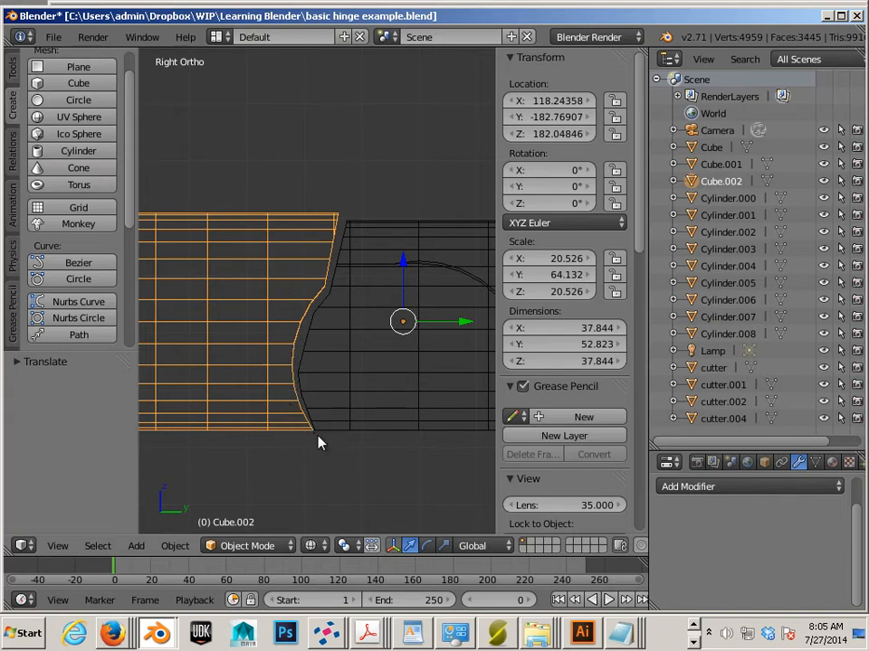
# - Flatten the lower vertices of Cube.002's curved cut end into a vertical line by scaling them along Y
pyautogui.press('Tab')
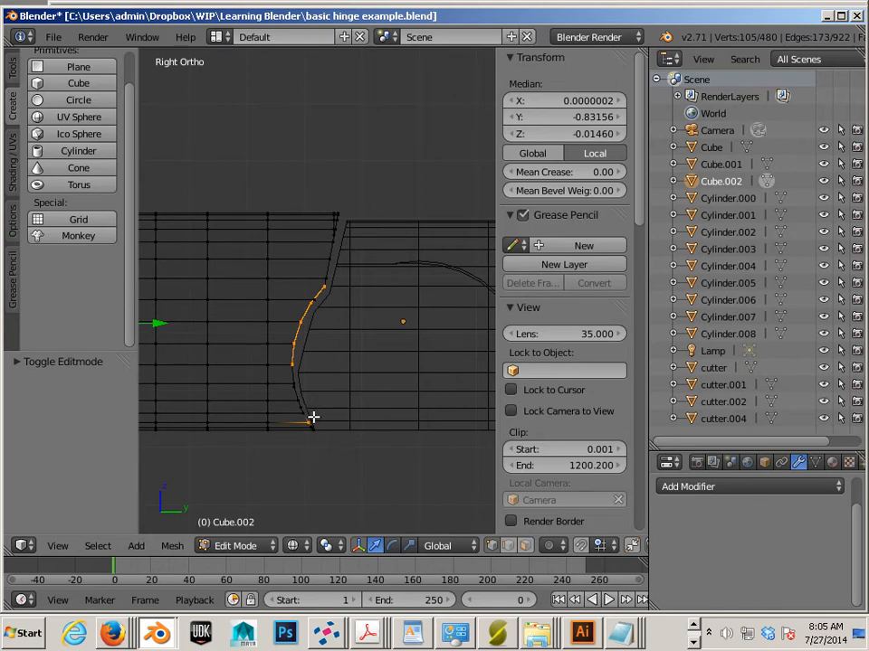
pyautogui.moveTo(330, 450); pyautogui.dragTo(285, 343)
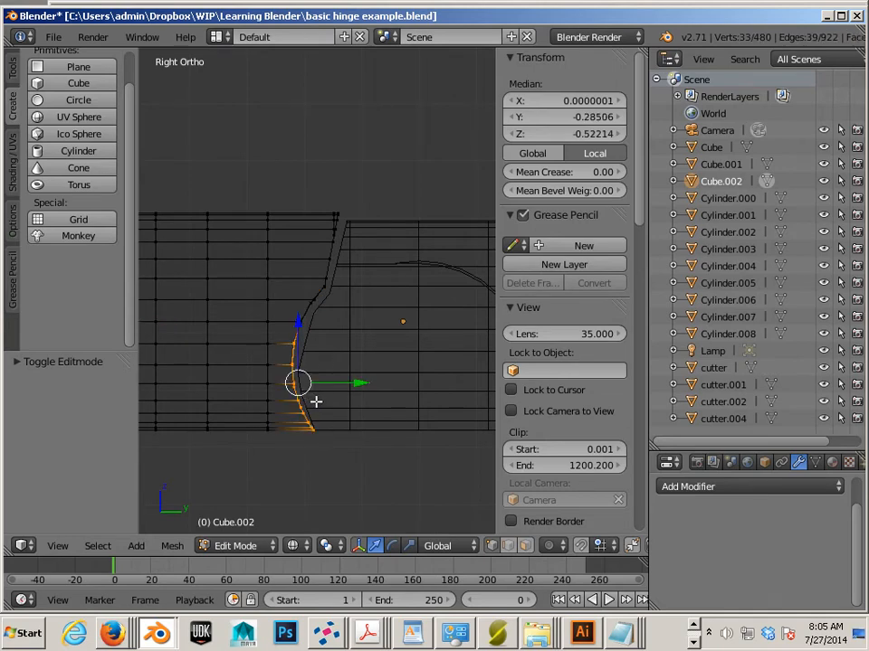
pyautogui.press('s')
pyautogui.press('y')
pyautogui.click(314, 380)
pyautogui.press('s')
pyautogui.press('y')
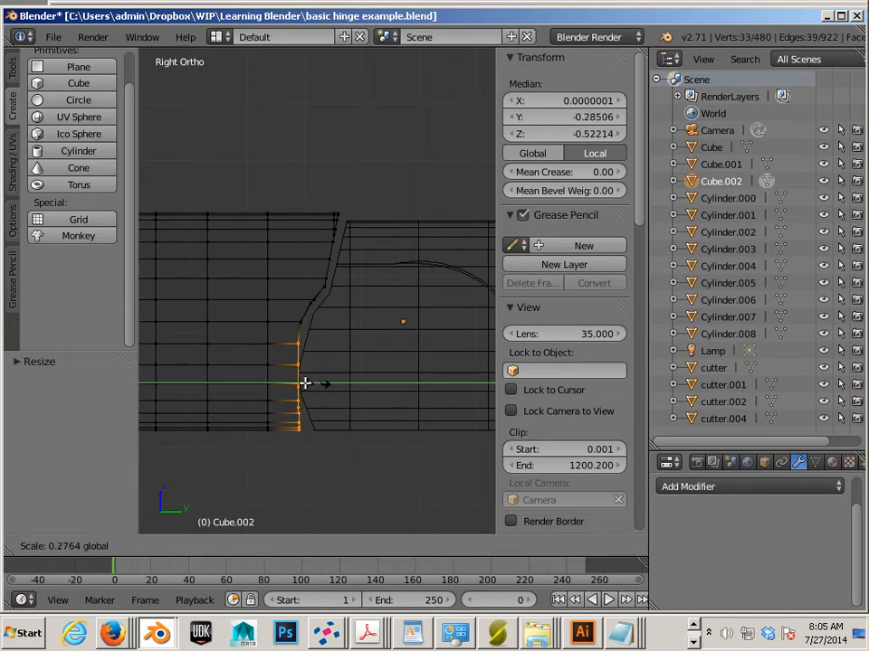
pyautogui.click(317, 382)
pyautogui.press('s')
pyautogui.press('y')
pyautogui.rightClick(327, 381)
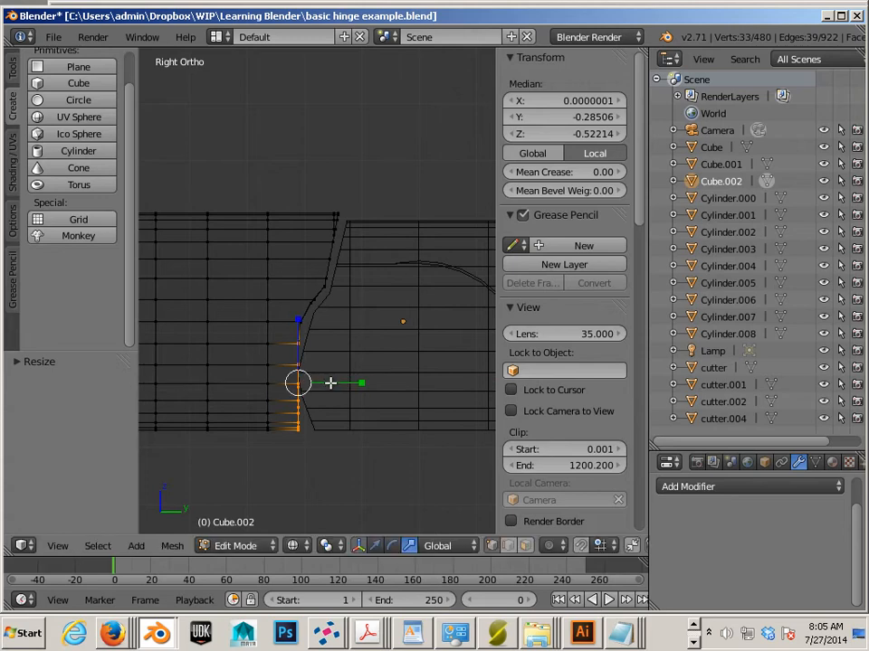
# - Move the flattened end vertices back along Y by about -1.5, away from the slotted bar
pyautogui.press('g')
pyautogui.press('y')
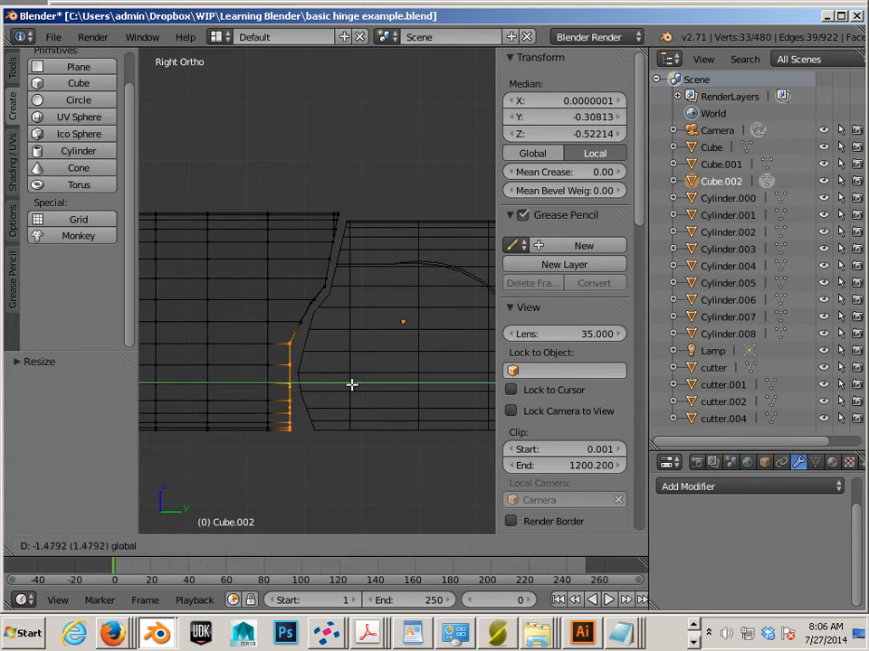
pyautogui.click(352, 384)
# - Move the vertices at the upper corner of the flattened section down to about -0.199 in local Z
pyautogui.scroll(3, 352, 384)
pyautogui.rightClick(275, 386)
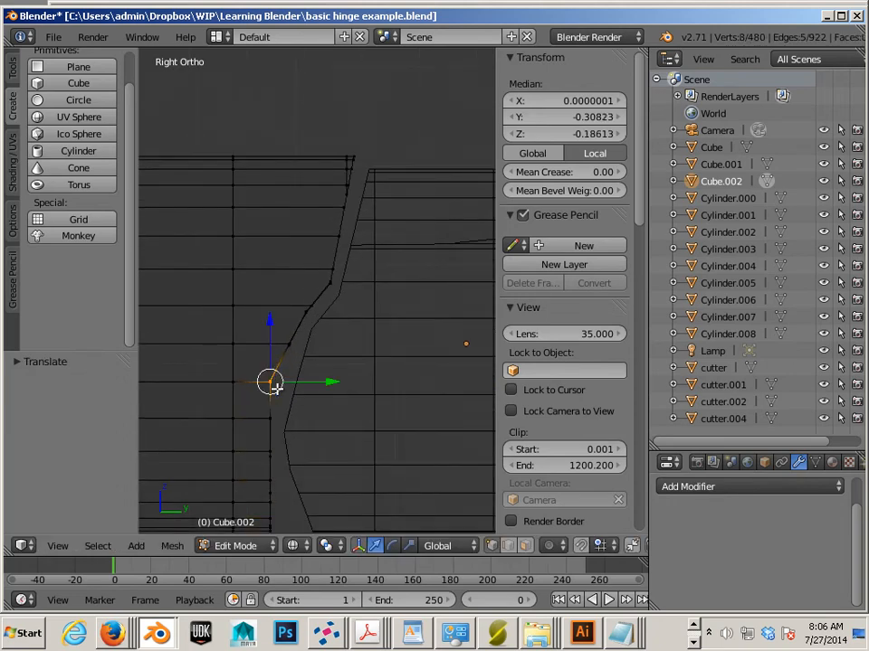
pyautogui.press('g')
pyautogui.click(275, 392)
pyautogui.scroll(-3, 277, 393)
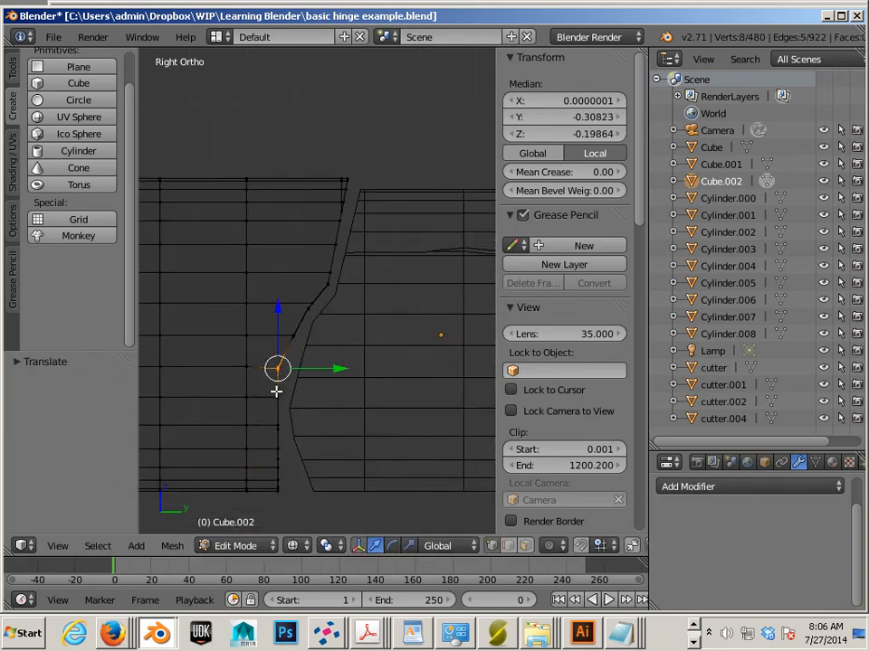
# - Shift Cube.002's lower end vertices slightly toward the slotted bar and move the upper corner vertices to about -0.299 in local Y
pyautogui.rightClick(268, 400)
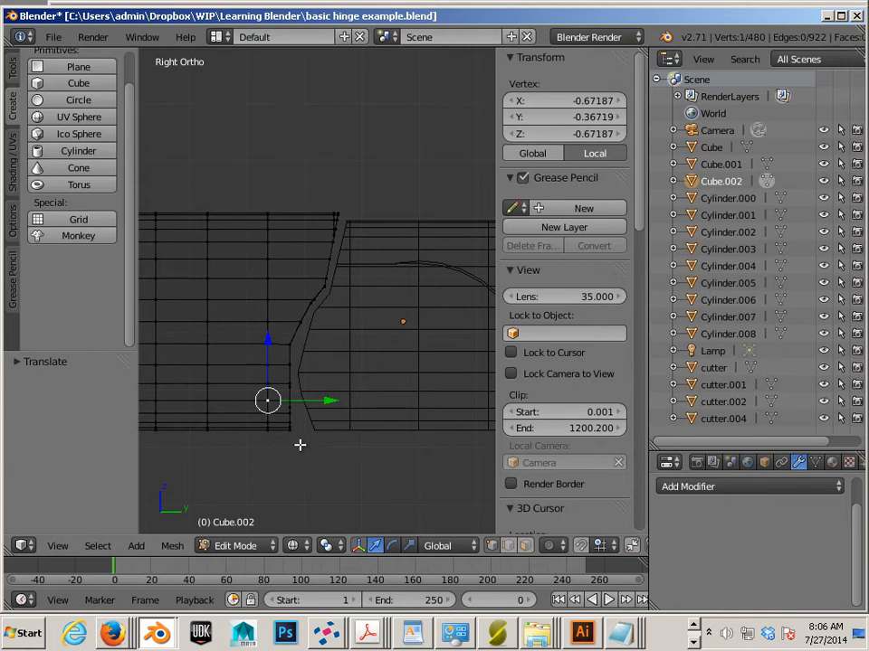
pyautogui.scroll(2, 300, 445)
pyautogui.press('b')
pyautogui.moveTo(267, 381); pyautogui.dragTo(282, 507)
pyautogui.moveTo(325, 441); pyautogui.dragTo(324, 437)
pyautogui.moveTo(265, 363); pyautogui.dragTo(334, 369)
pyautogui.click(335, 369)
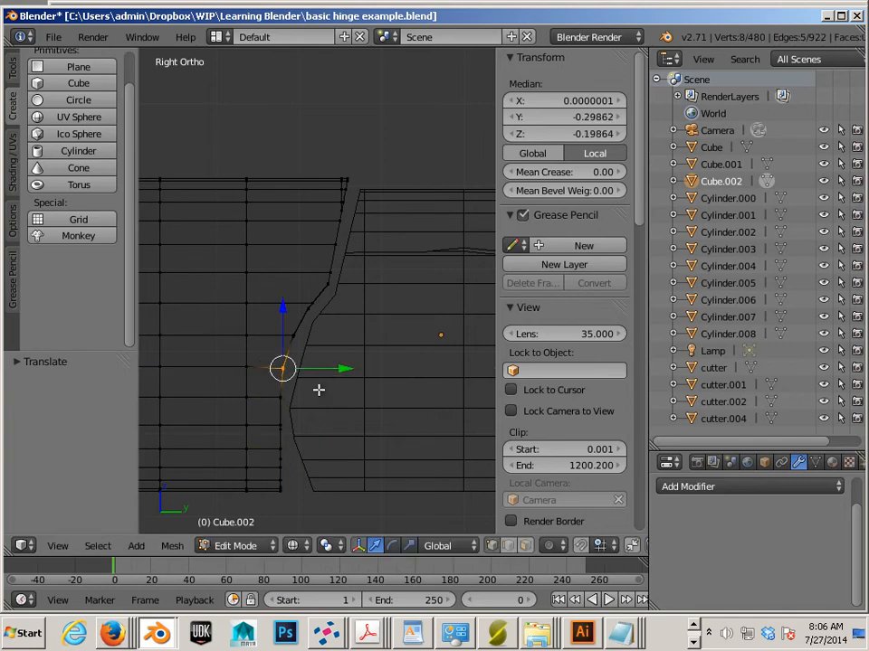
# - Finish editing Cube.002 and start editing the mesh of the slotted bar, Cube.001
pyautogui.rightClick(318, 386)
pyautogui.press('Tab')
pyautogui.rightClick(318, 383)
pyautogui.press('Tab')
# - Try to move the two vertices above the widest point of Cube.001's curved end to about -0.324 in local Y
pyautogui.moveTo(314, 390); pyautogui.dragTo(286, 372)
pyautogui.moveTo(355, 379); pyautogui.dragTo(349, 378)
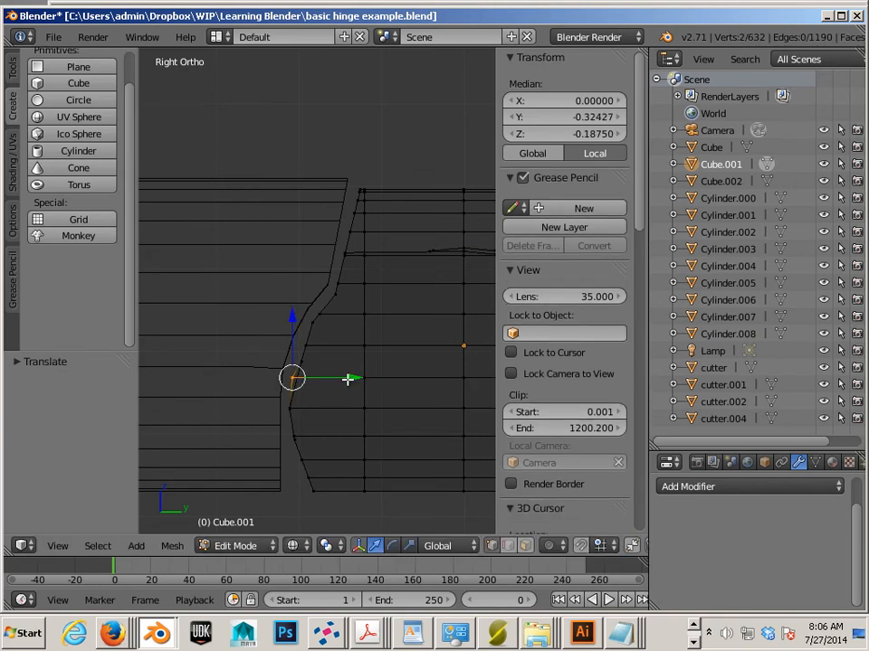
pyautogui.scroll(-3, 318, 412)
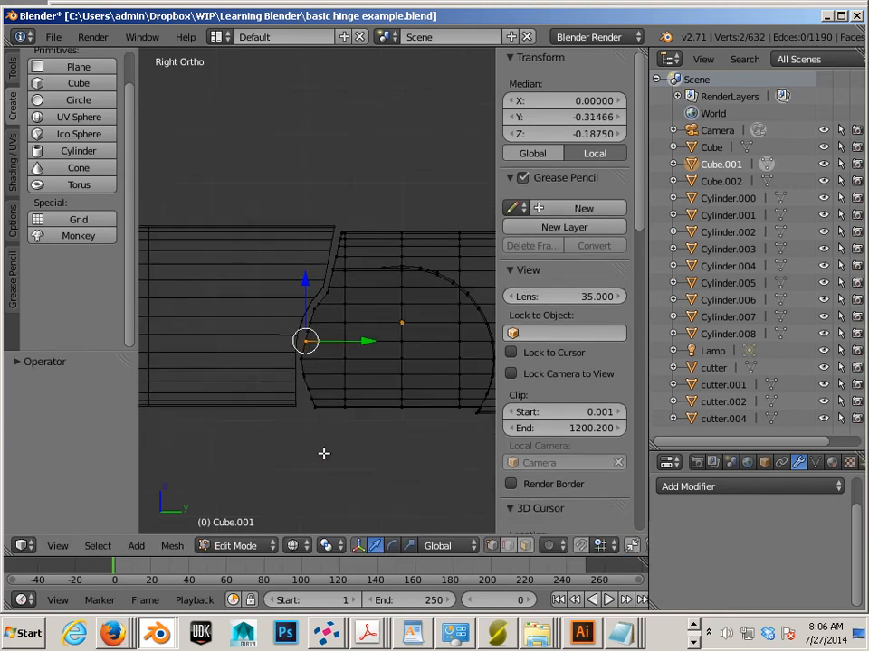
pyautogui.rightClick(313, 430)
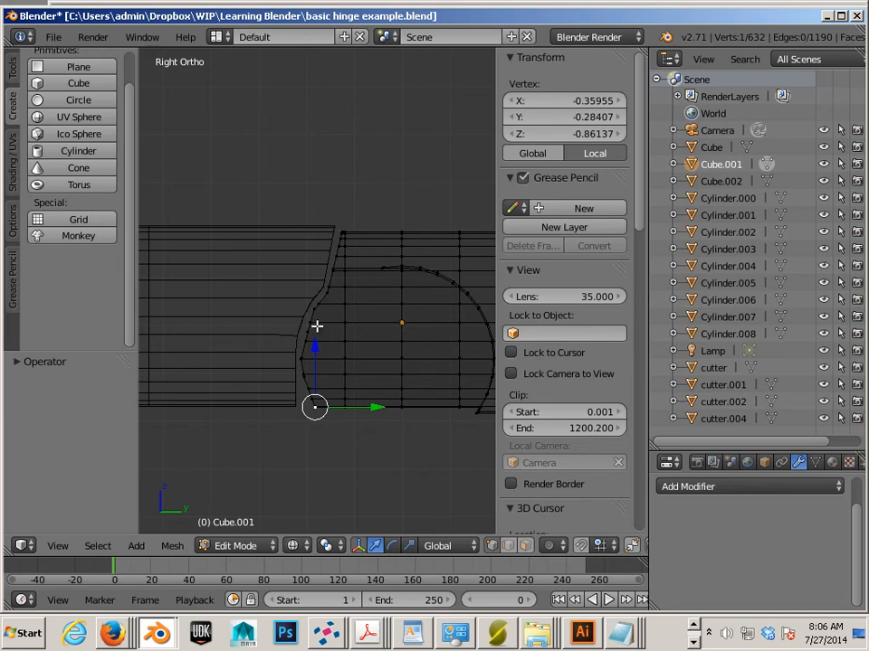
# - Round out Cube.001's curved end by moving its mid-height vertices toward Cube.002, placing the pair at local Z 0 at about -0.309 in Y
pyautogui.scroll(4, 317, 327)
pyautogui.moveTo(289, 374); pyautogui.dragTo(282, 365)
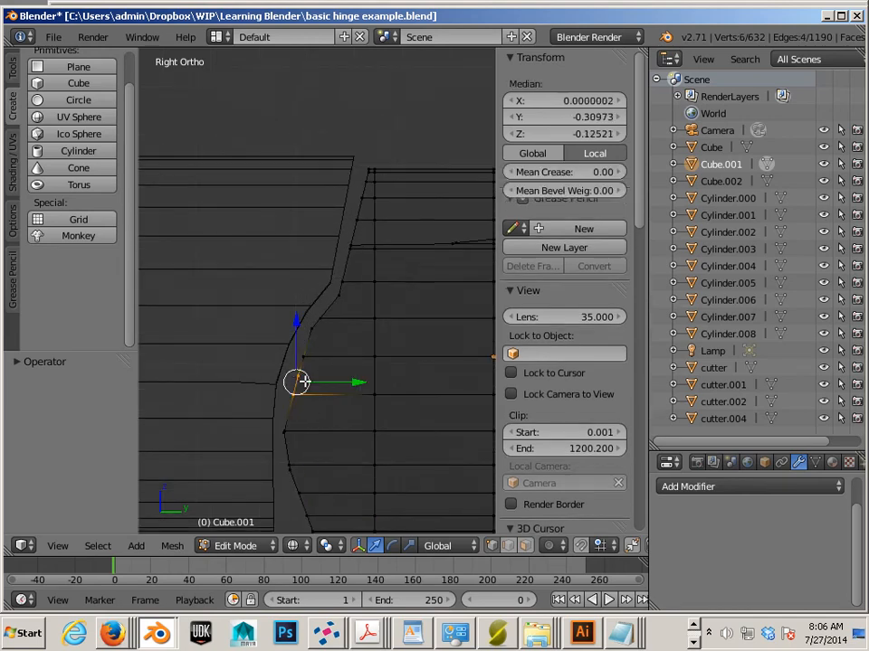
pyautogui.moveTo(349, 379); pyautogui.dragTo(297, 350)
pyautogui.moveTo(364, 359); pyautogui.dragTo(358, 359)
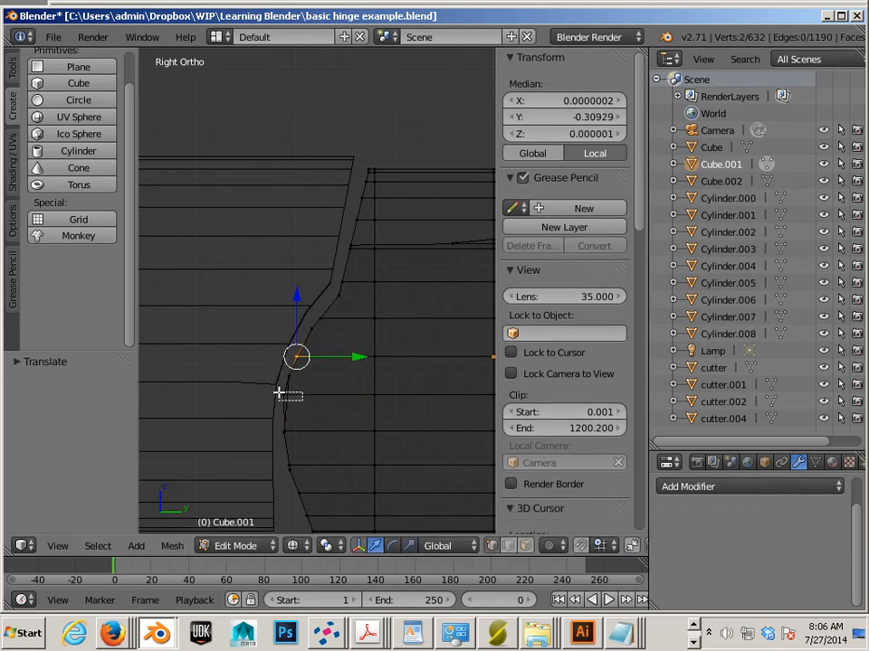
pyautogui.moveTo(279, 394); pyautogui.dragTo(346, 396)
pyautogui.rightClick(336, 413)
# - Switch the viewport to solid shading and examine the clearance between Cube.002 and Cube.001 from an orbited view
pyautogui.scroll(-3, 331, 411)
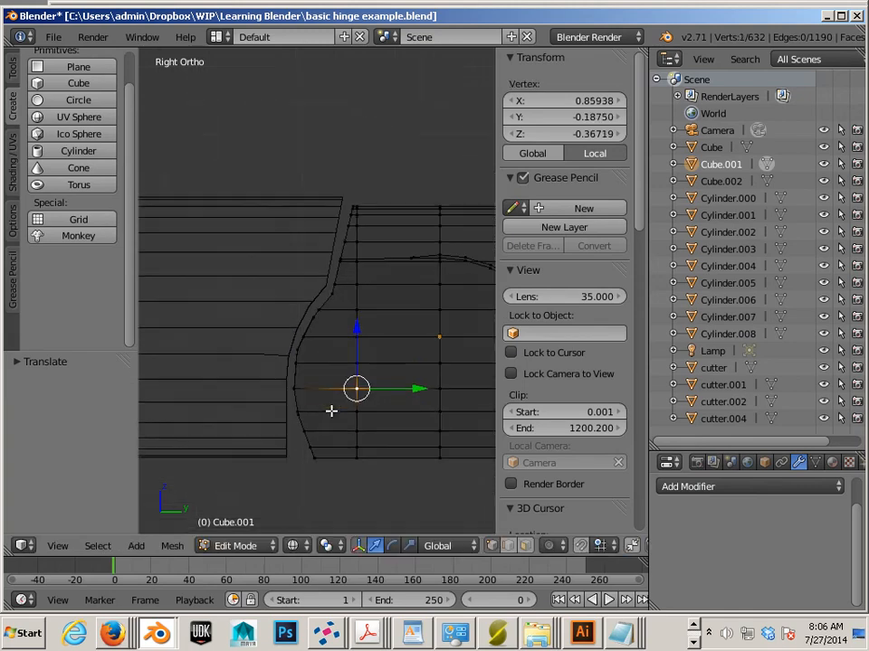
pyautogui.scroll(-3, 324, 408)
pyautogui.press('z')
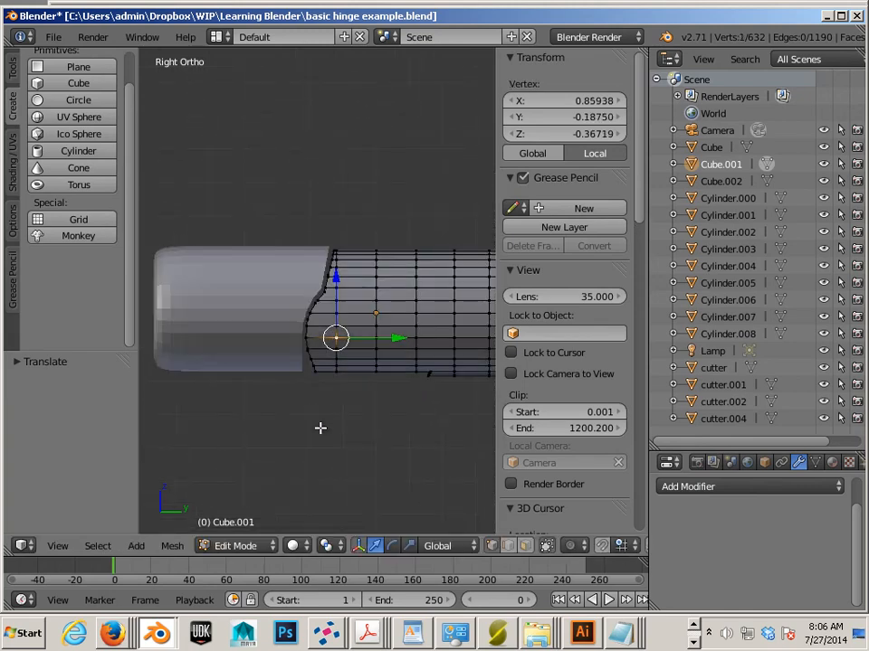
pyautogui.moveTo(321, 429)
pyautogui.mouseDown(button='middle')
pyautogui.moveTo(328, 301)
pyautogui.moveTo(316, 415)
pyautogui.moveTo(285, 333)
pyautogui.moveTo(318, 432)
pyautogui.moveTo(314, 443)
pyautogui.moveTo(450, 295)
pyautogui.moveTo(283, 355)
pyautogui.moveTo(315, 354)
pyautogui.moveTo(226, 290)
pyautogui.moveTo(235, 270)
pyautogui.moveTo(233, 292)
pyautogui.moveTo(270, 368)
pyautogui.moveTo(260, 258)
pyautogui.moveTo(234, 275)
pyautogui.moveTo(307, 283)
pyautogui.moveTo(395, 446)
pyautogui.moveTo(358, 383)
pyautogui.moveTo(312, 377)
pyautogui.moveTo(312, 352)
pyautogui.moveTo(257, 329)
pyautogui.moveTo(379, 389)
pyautogui.moveTo(317, 355)
pyautogui.mouseUp(button='middle')
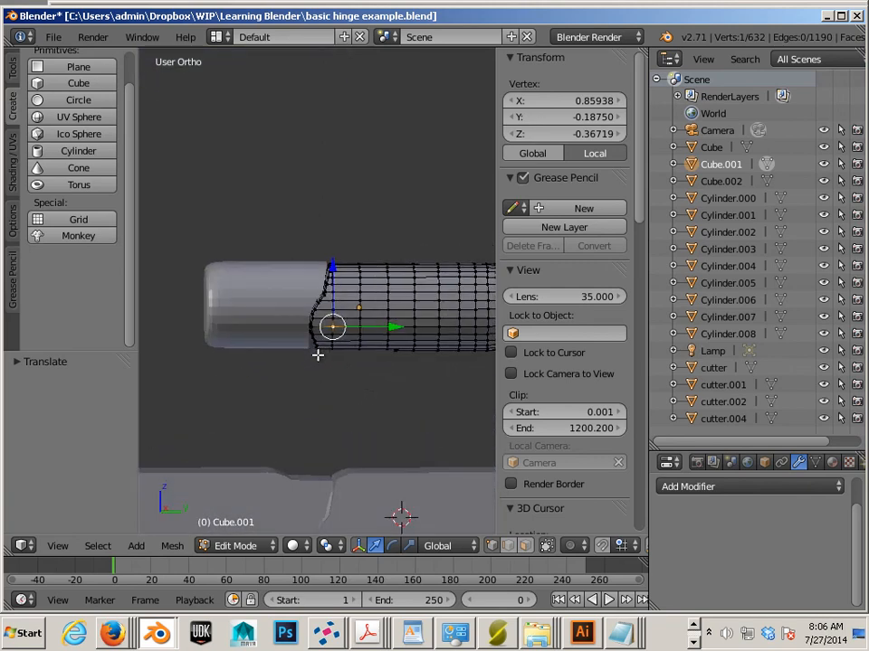